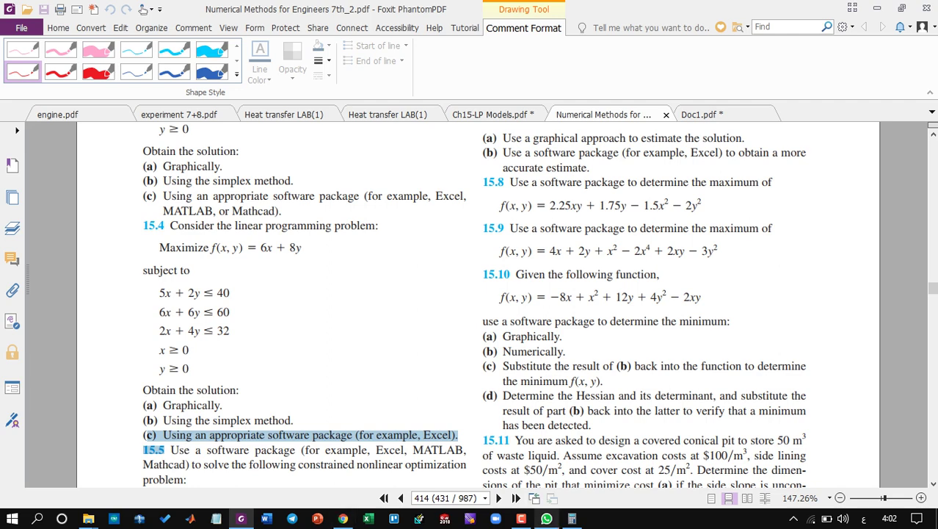
pyautogui.click(522, 518)
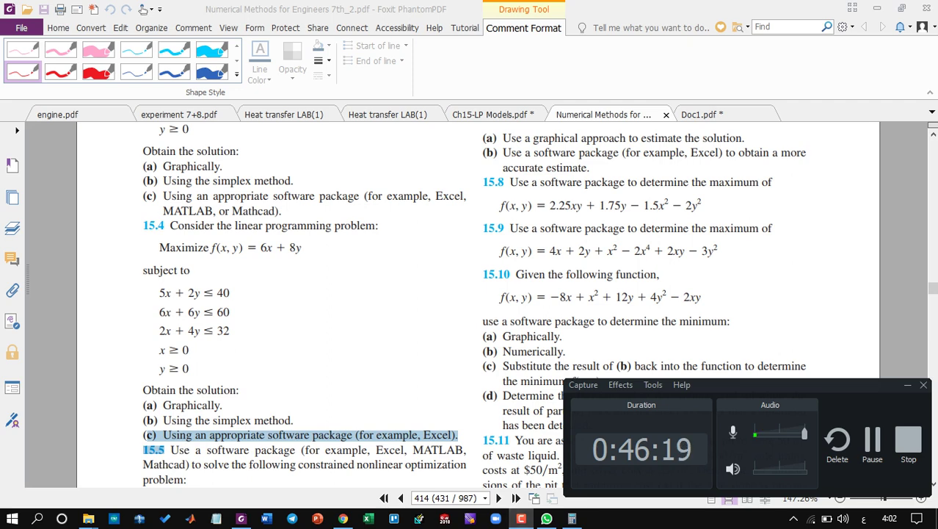
pyautogui.click(521, 518)
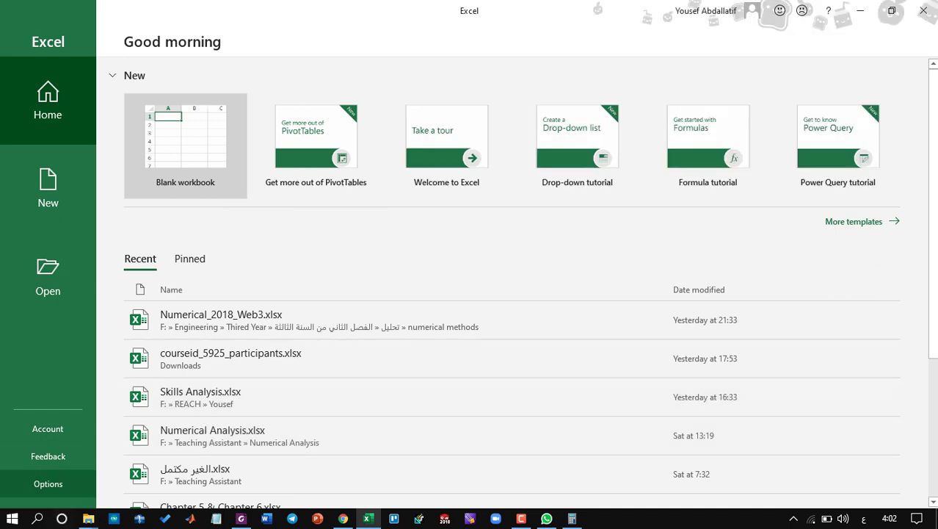
# Switch to Excel, view the add-ins in its options and select the Solver Add-in among the active ones.
pyautogui.click(48, 483)
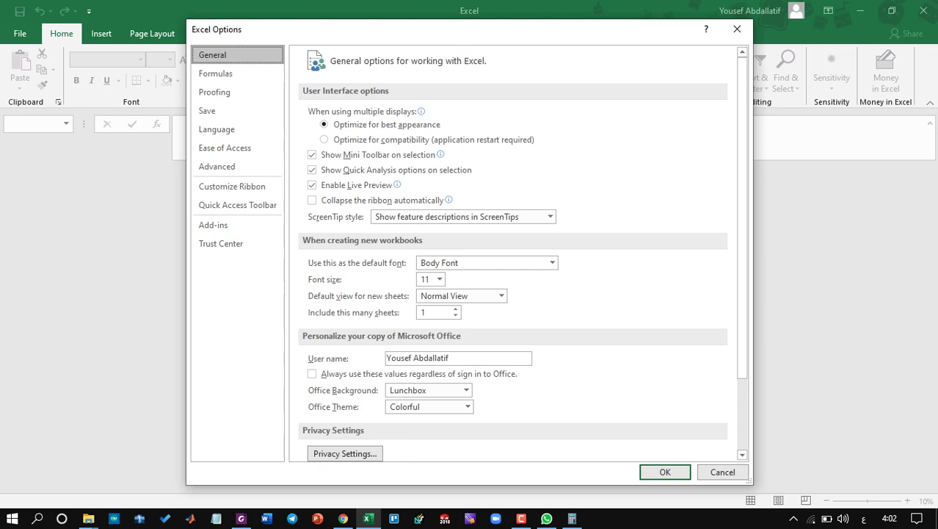
pyautogui.click(737, 29)
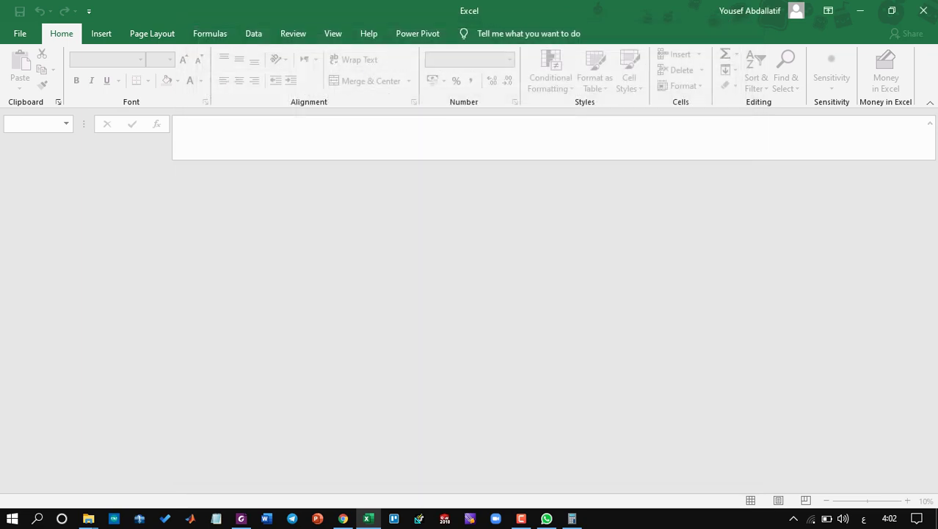
pyautogui.click(20, 33)
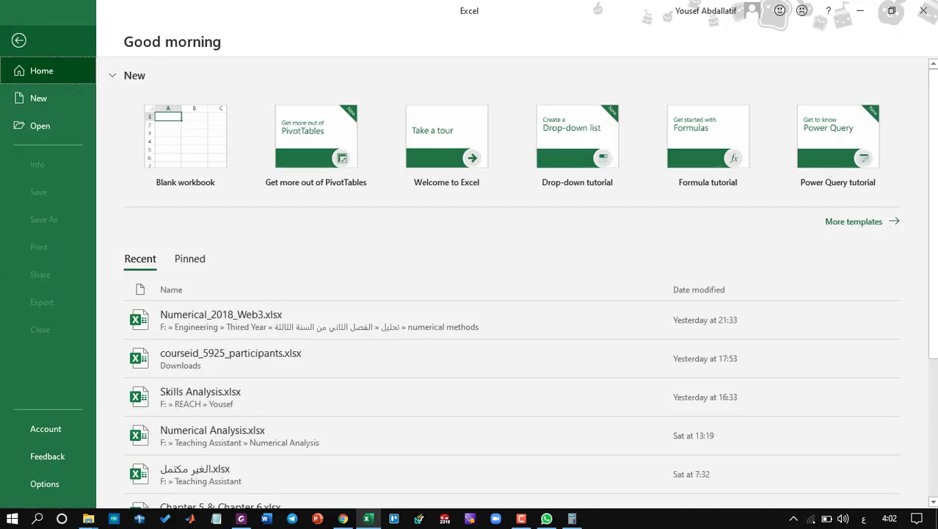
pyautogui.click(45, 483)
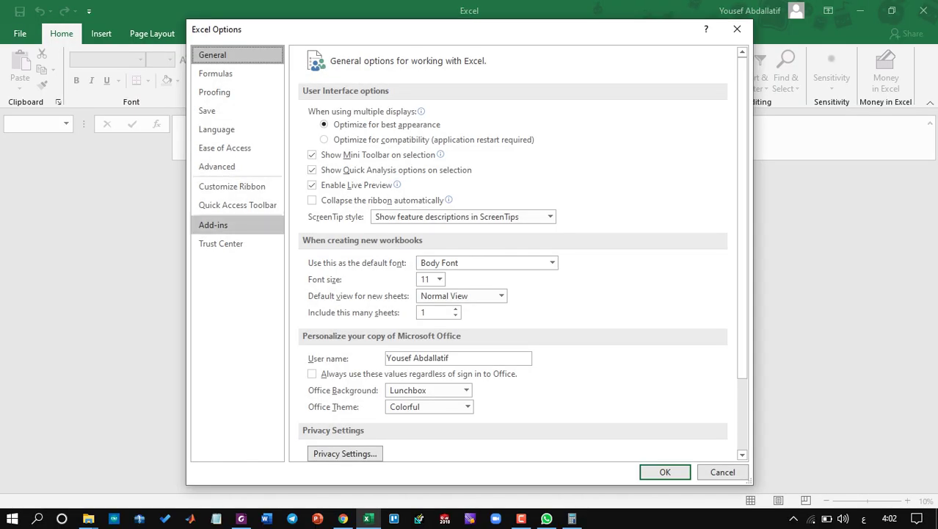
pyautogui.click(213, 225)
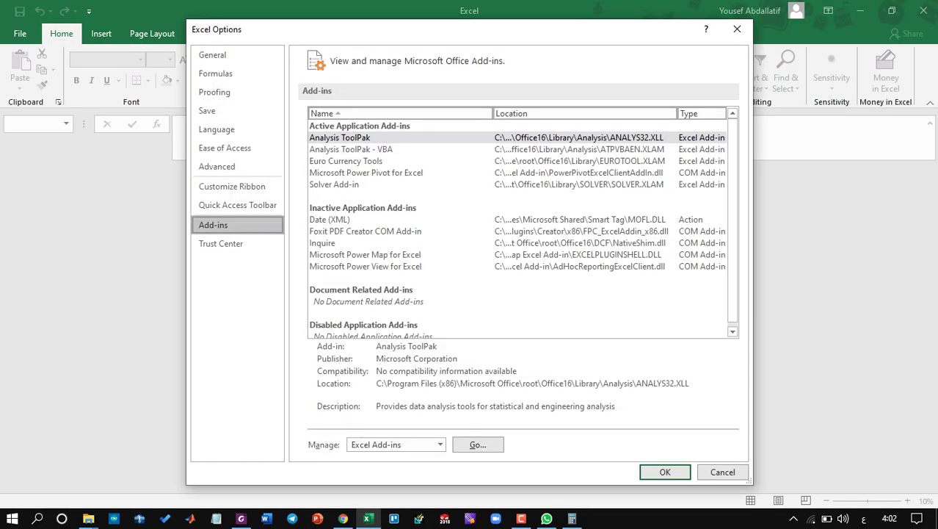
pyautogui.click(334, 184)
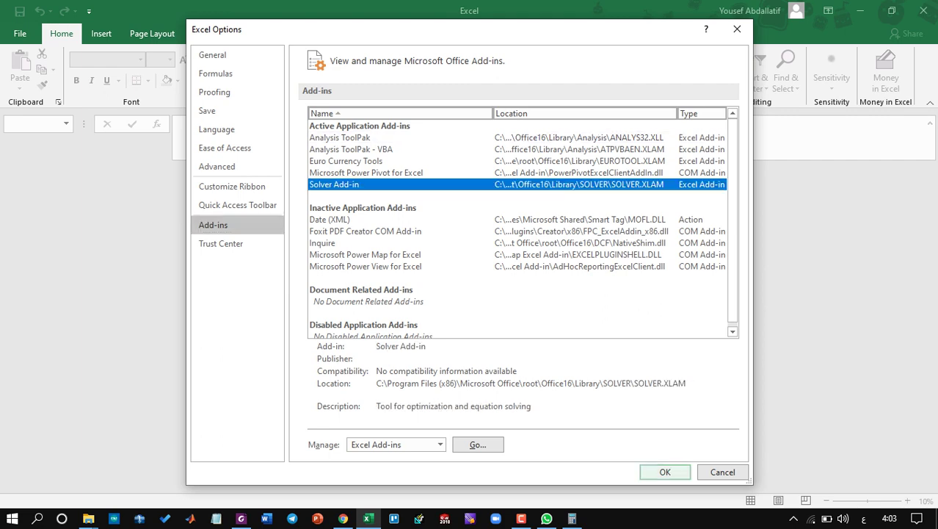
pyautogui.click(665, 472)
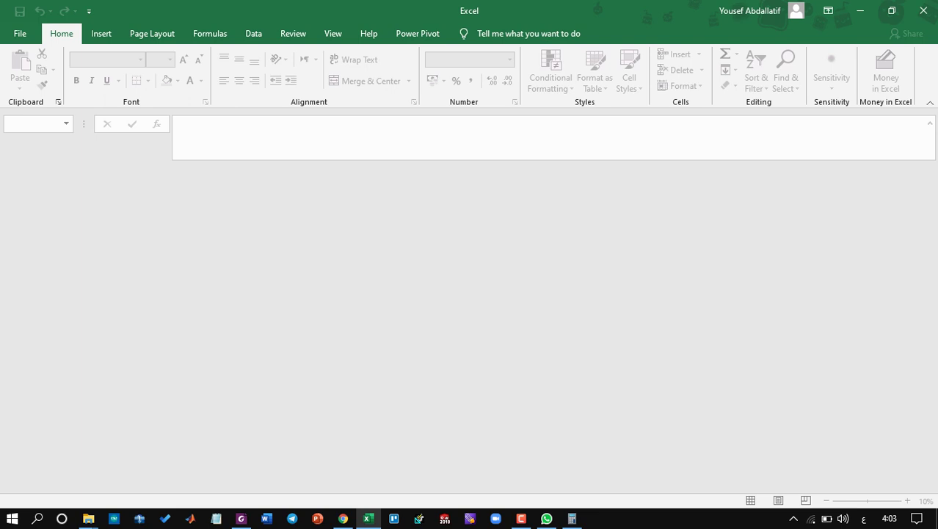
# Create a new blank workbook.
pyautogui.click(253, 33)
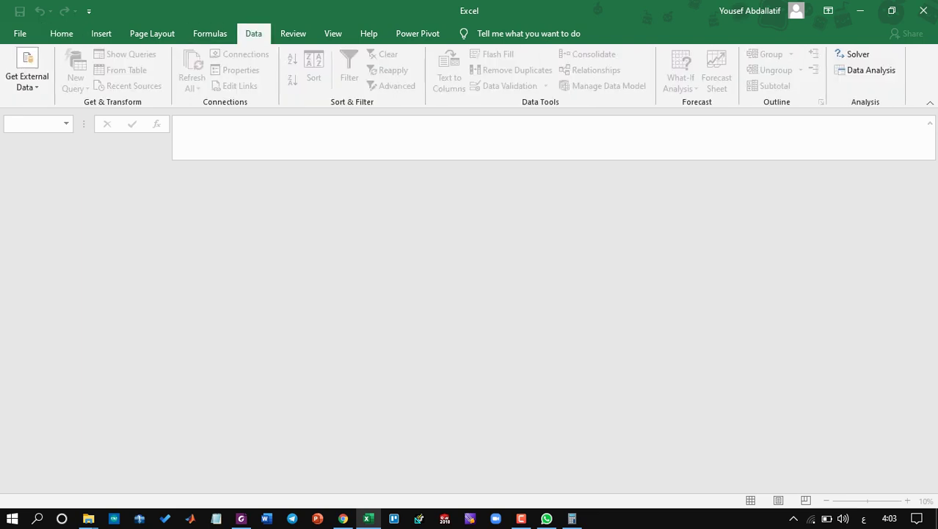
pyautogui.click(19, 33)
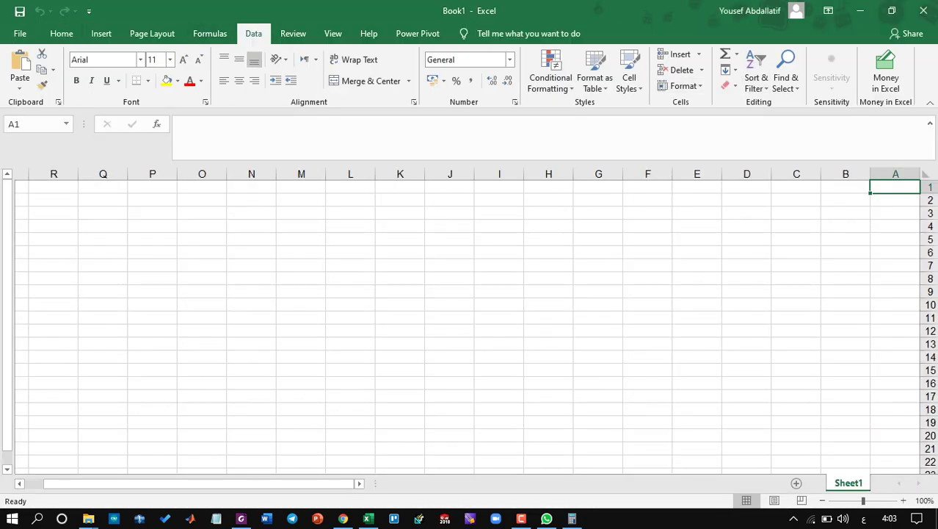
# View the What-If Analysis options and the Solver Parameters dialog, closing it without solving.
pyautogui.click(253, 33)
pyautogui.click(681, 82)
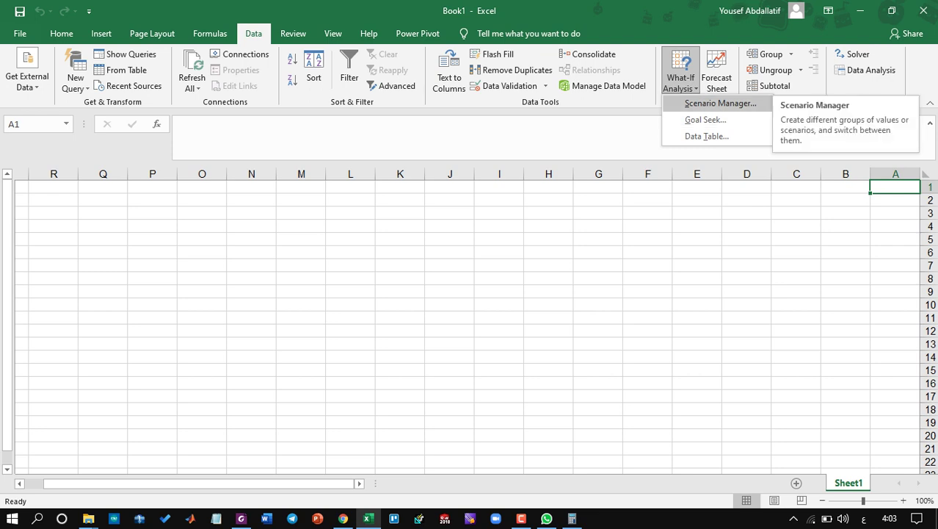
pyautogui.click(680, 79)
pyautogui.click(681, 80)
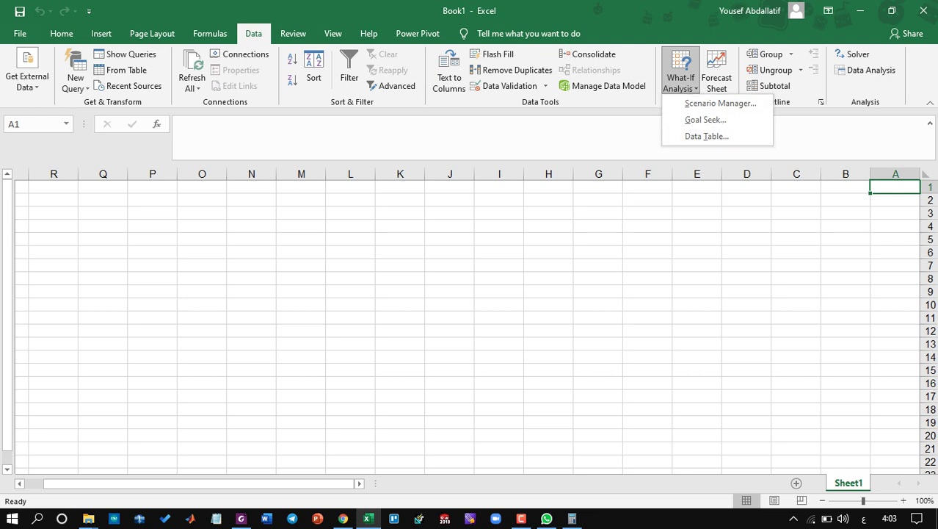
pyautogui.press('Escape')
pyautogui.press('Return')
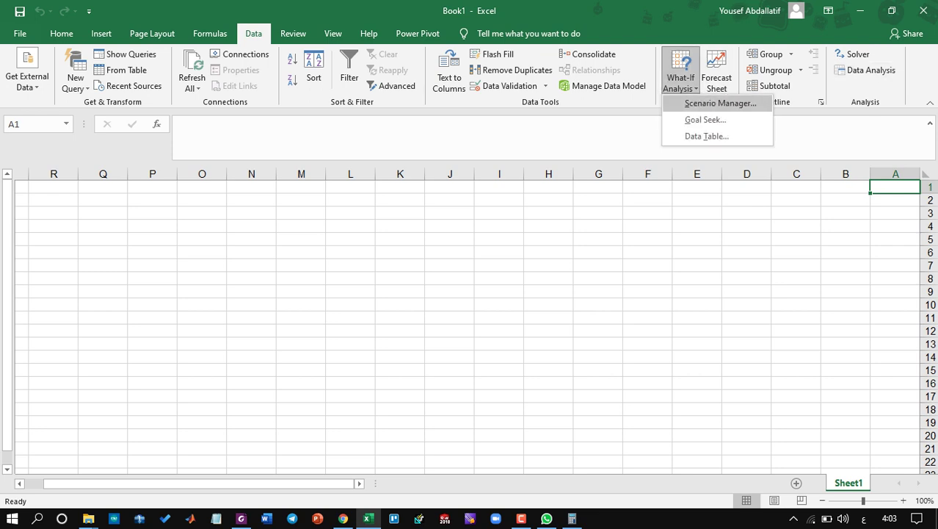
pyautogui.click(680, 71)
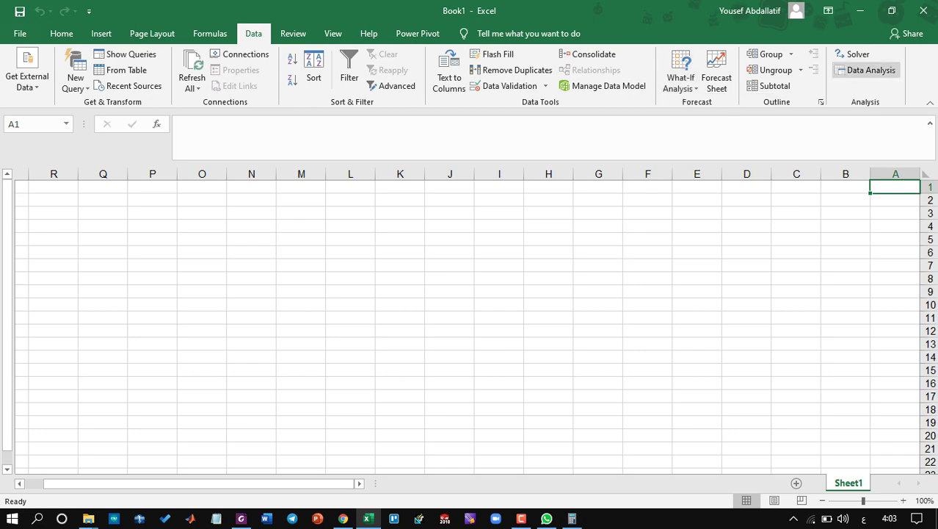
pyautogui.press('Return')
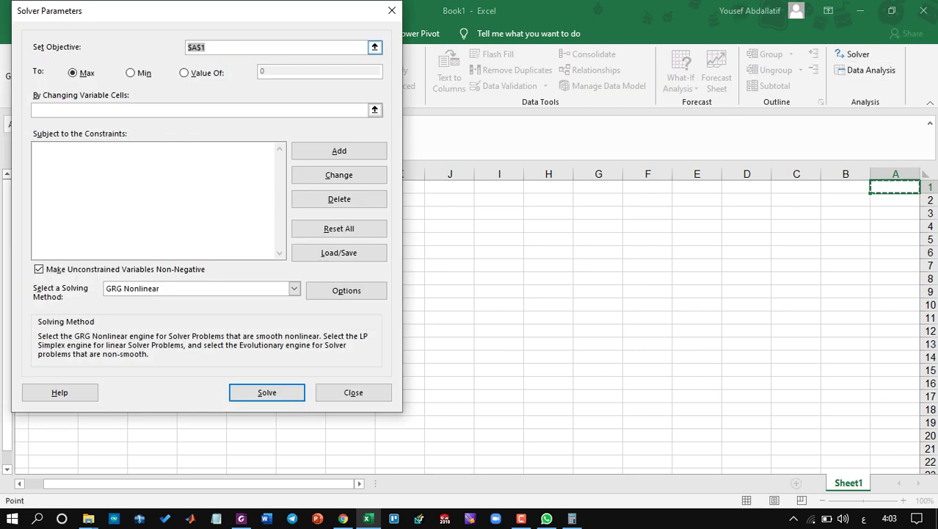
pyautogui.press('Escape')
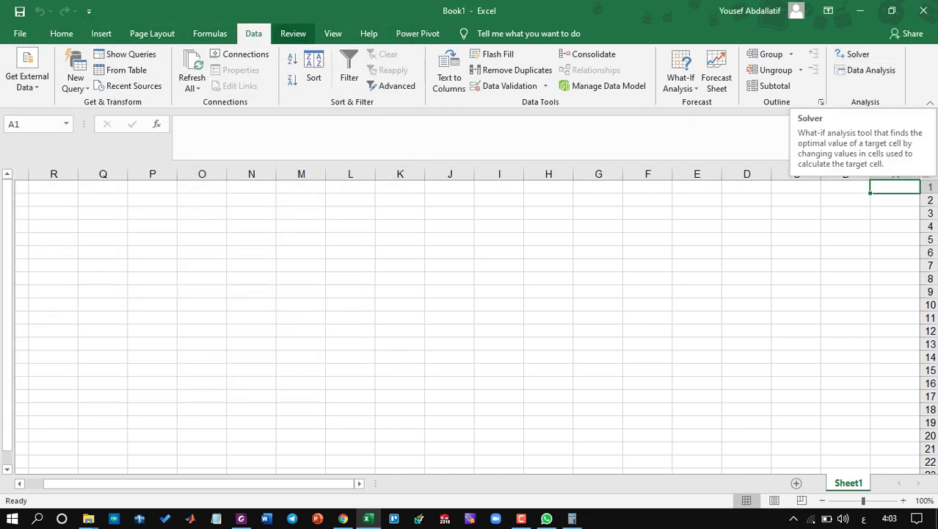
pyautogui.click(680, 78)
pyautogui.press('Down')
pyautogui.press('Down')
pyautogui.press('Down')
pyautogui.press('Down')
pyautogui.press('Down')
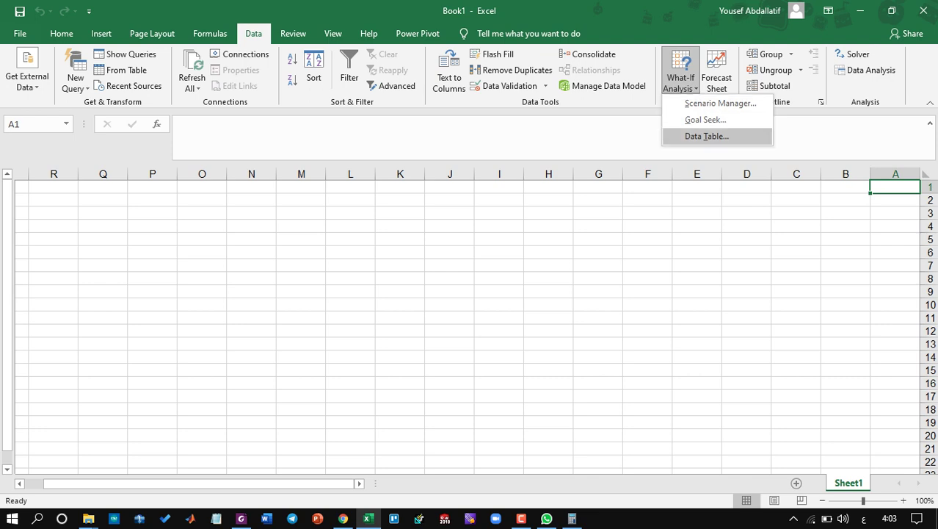
pyautogui.press('Up')
pyautogui.press('Up')
pyautogui.press('Down')
pyautogui.press('Up')
pyautogui.press('Down')
pyautogui.click(680, 79)
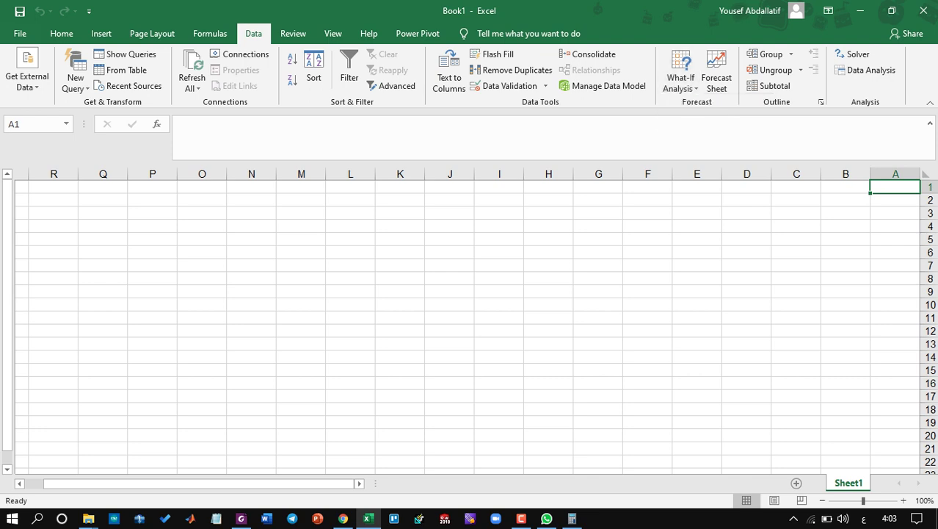
pyautogui.press('Return')
# Merge and center cells J3 to M3 into a single label cell.
pyautogui.click(251, 265)
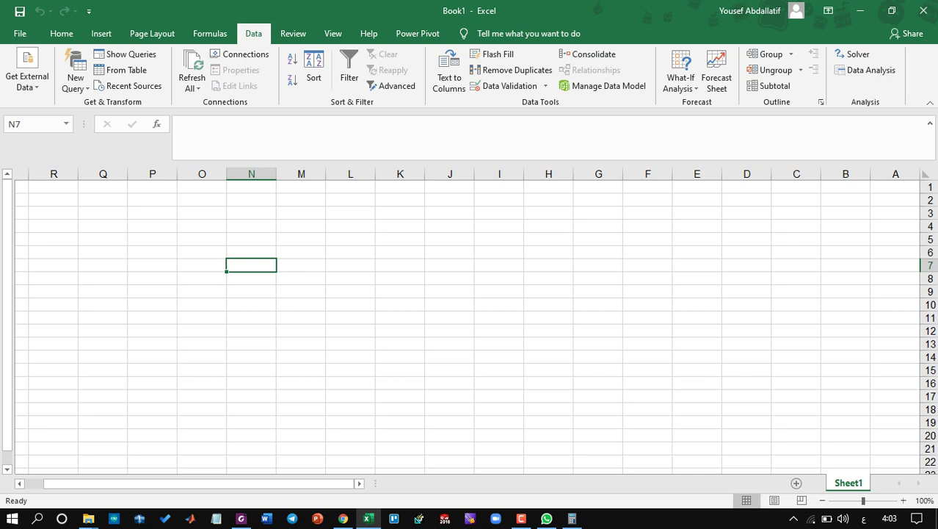
pyautogui.click(449, 213)
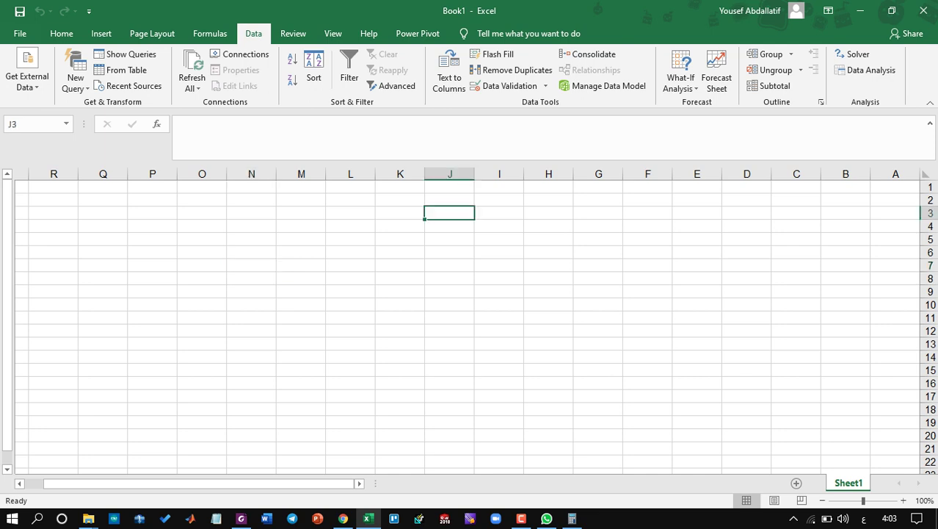
pyautogui.click(350, 213)
pyautogui.moveTo(301, 212); pyautogui.dragTo(450, 212)
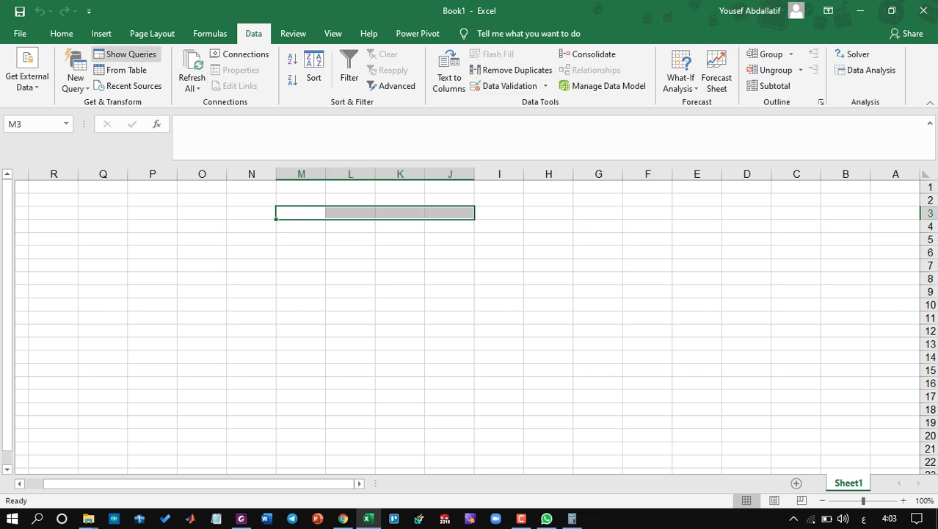
pyautogui.click(62, 33)
pyautogui.click(371, 81)
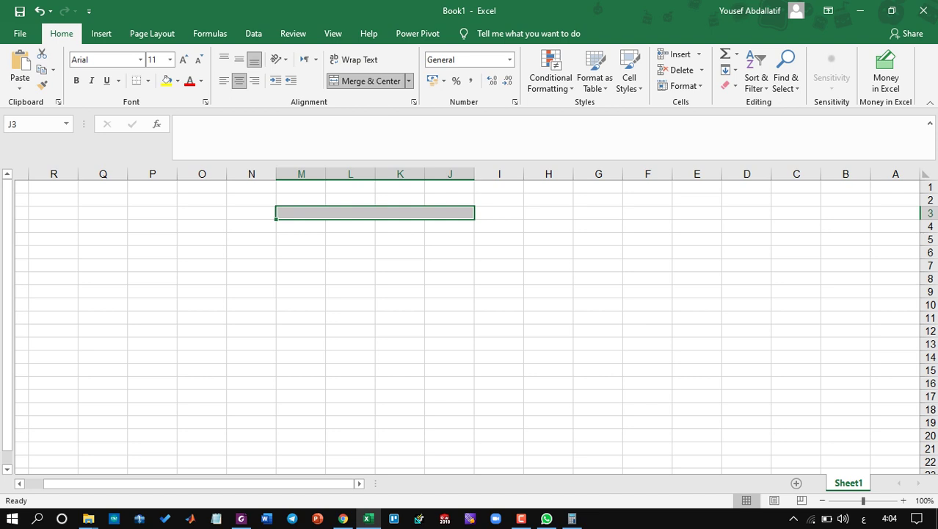
# Enter the label "A mount of Product A Produced (Kg)" in the merged cell J3:M3, using English input.
pyautogui.doubleClick(373, 212)
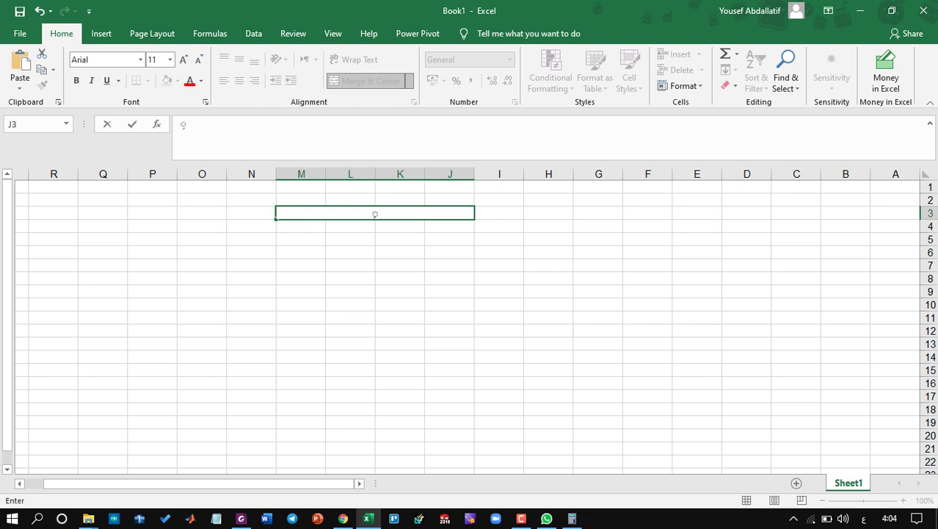
pyautogui.hotkey('alt', 'shift')
pyautogui.write('Am')
pyautogui.press('BackSpace')
pyautogui.write('mount')
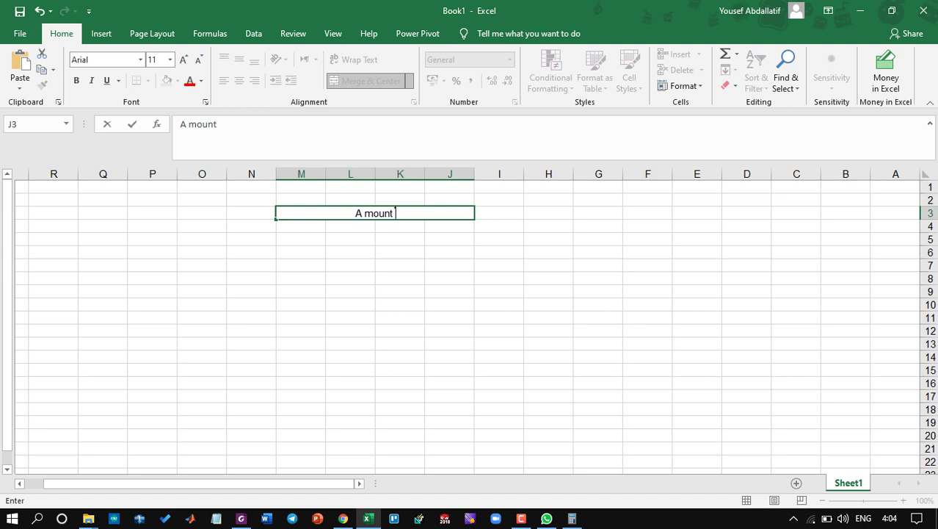
pyautogui.write(' of Pr')
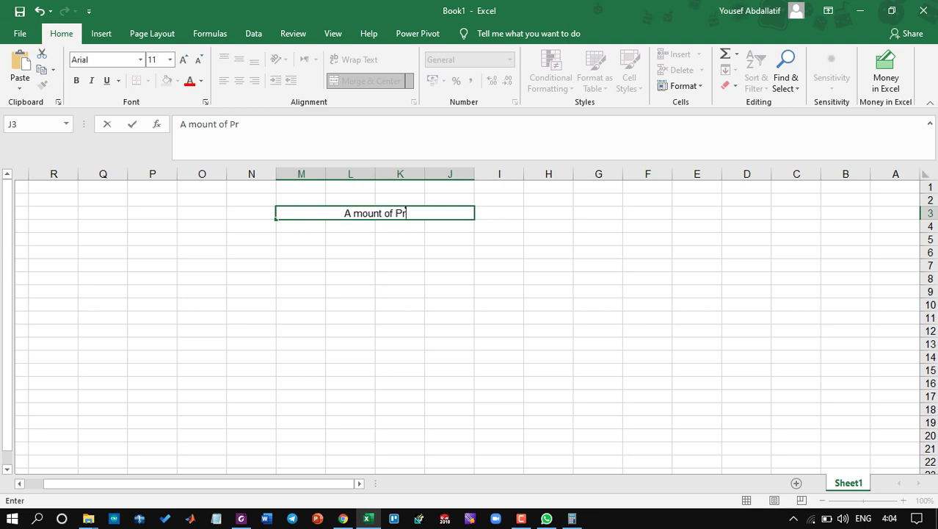
pyautogui.write('oduct ')
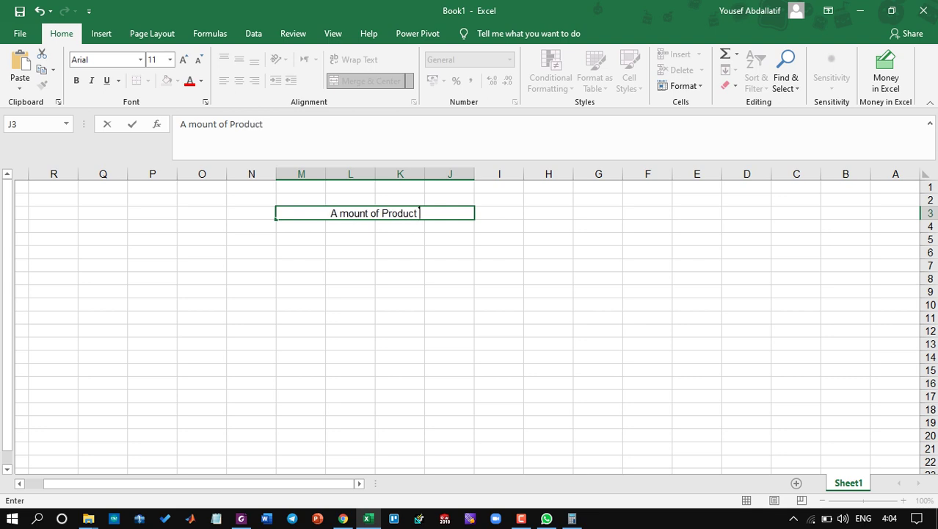
pyautogui.write('A')
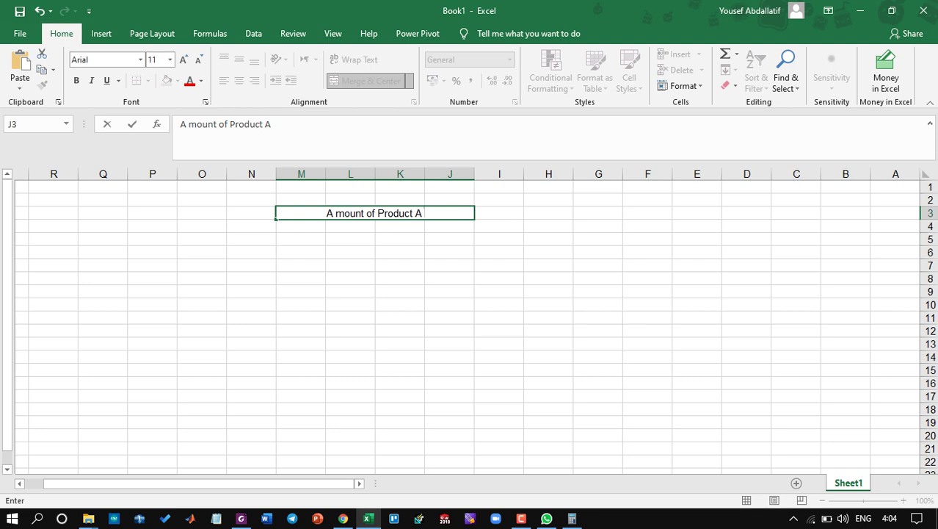
pyautogui.write(' Pro')
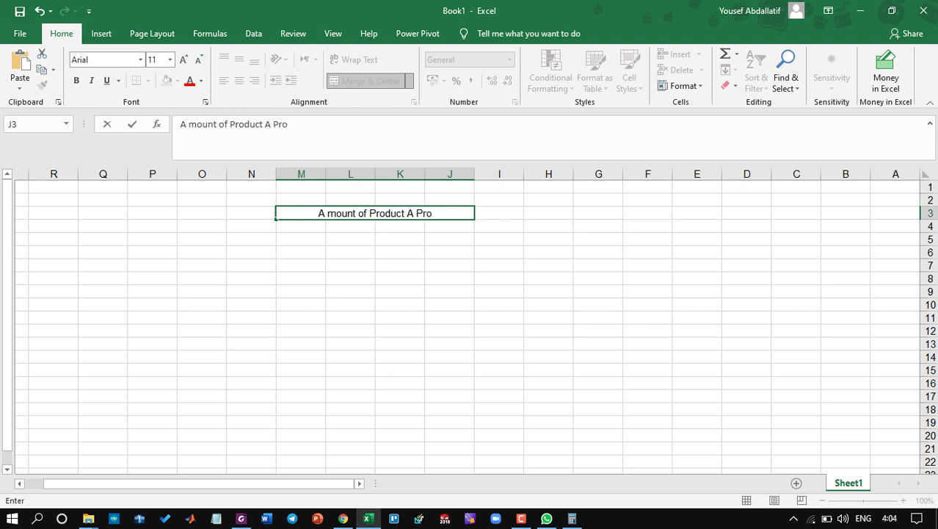
pyautogui.write('du')
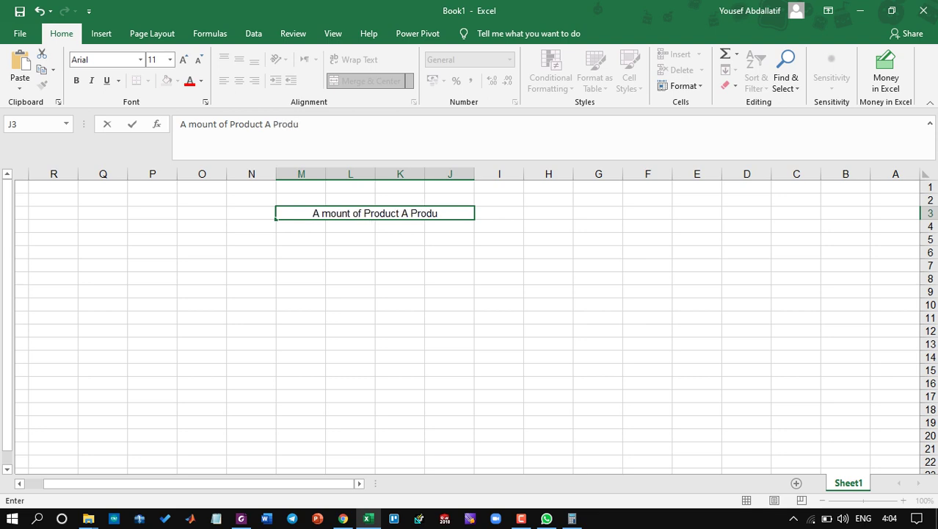
pyautogui.write('c')
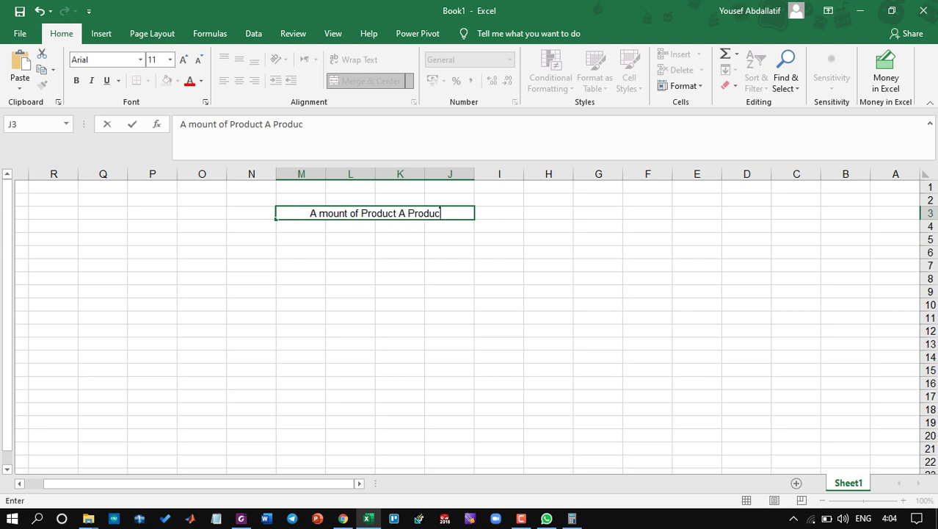
pyautogui.write('ed (K')
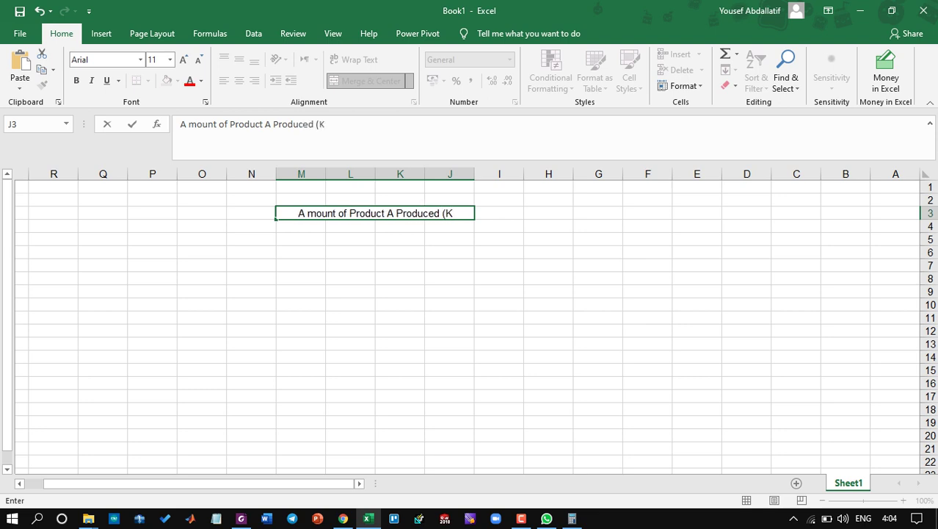
pyautogui.write('g)')
pyautogui.press('Return')
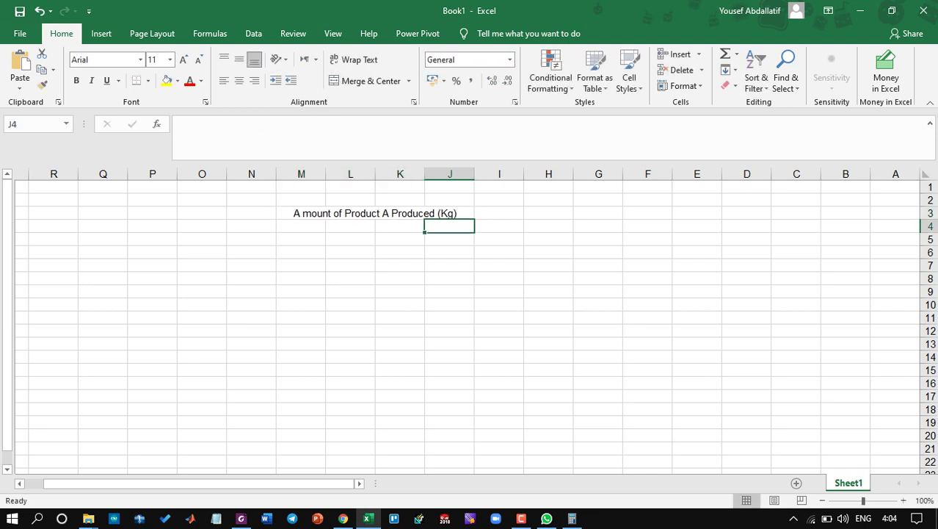
# Enter the symbol "A" in cell I3 and copy the merged Product A label down to row 4.
pyautogui.click(500, 213)
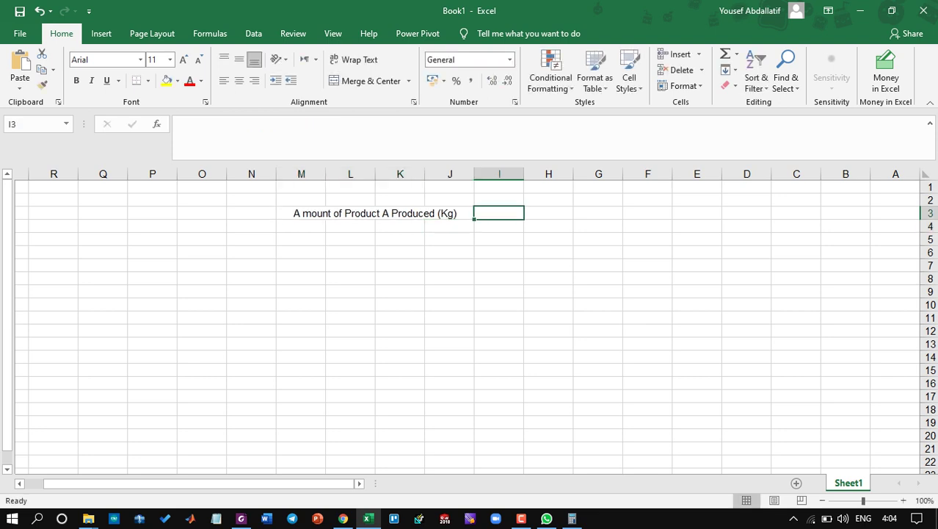
pyautogui.write('A')
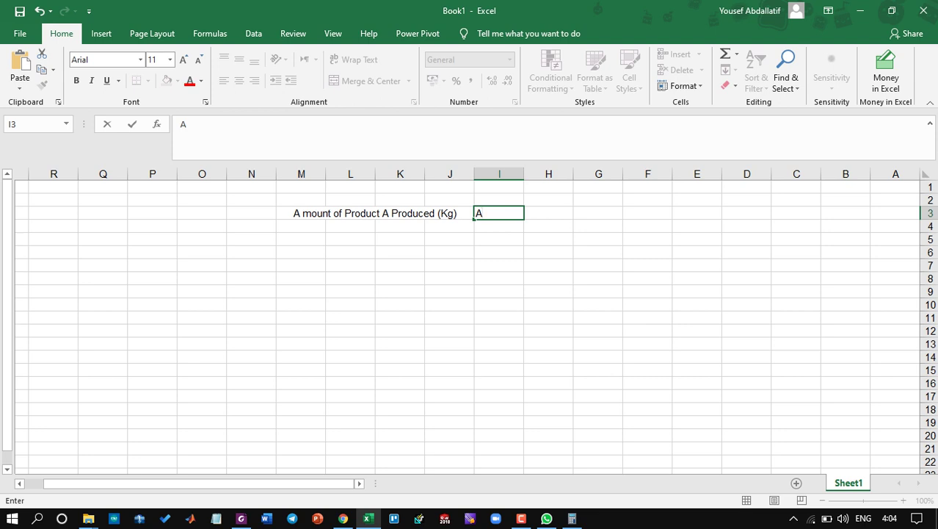
pyautogui.click(282, 214)
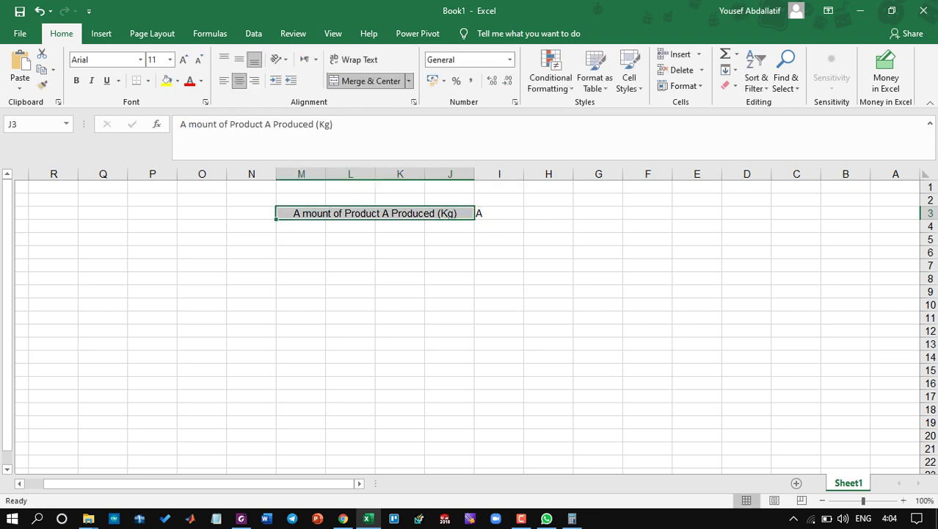
pyautogui.moveTo(276, 219); pyautogui.dragTo(277, 231)
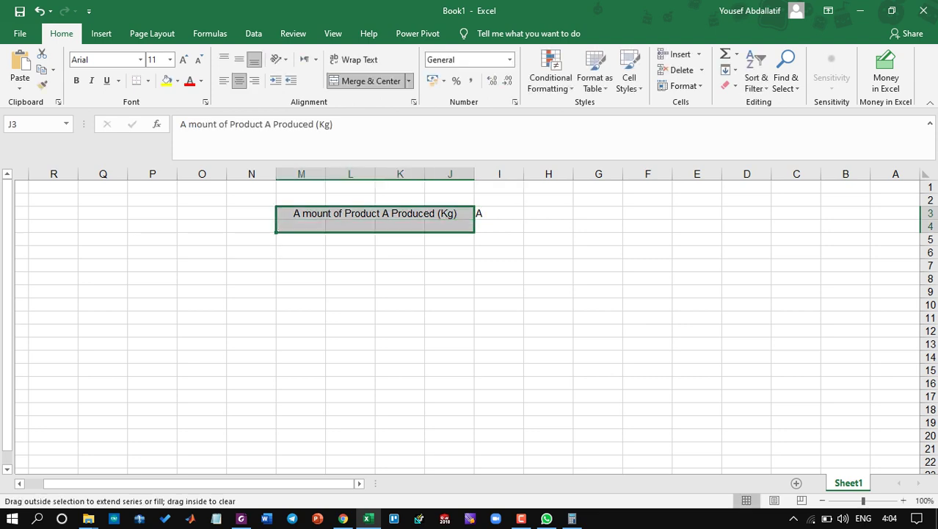
# Change the copied label in J4:M4 to "A mount of Product B Produced (Kg)".
pyautogui.click(350, 226)
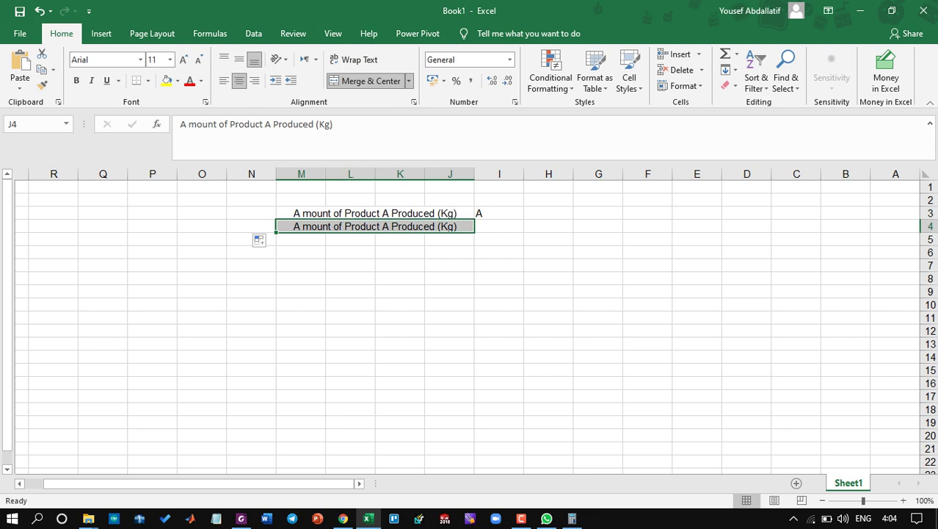
pyautogui.doubleClick(267, 124)
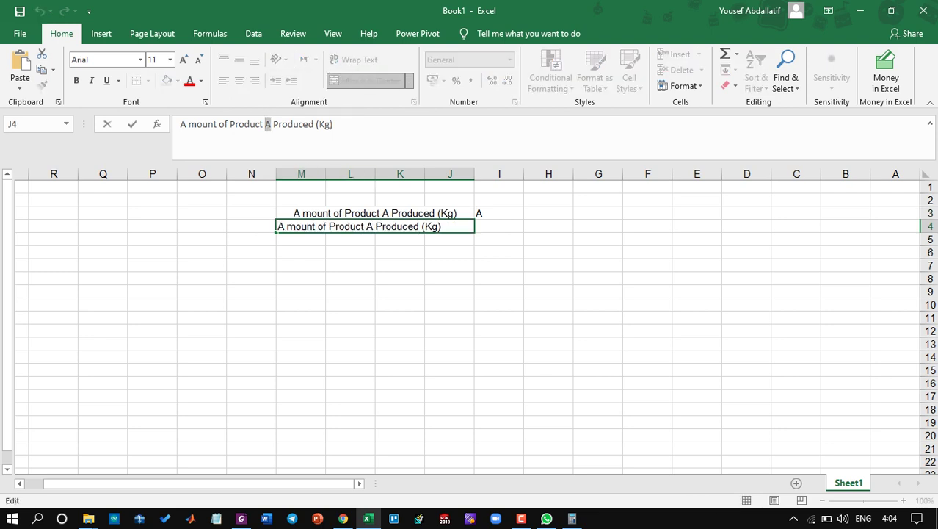
pyautogui.write('M')
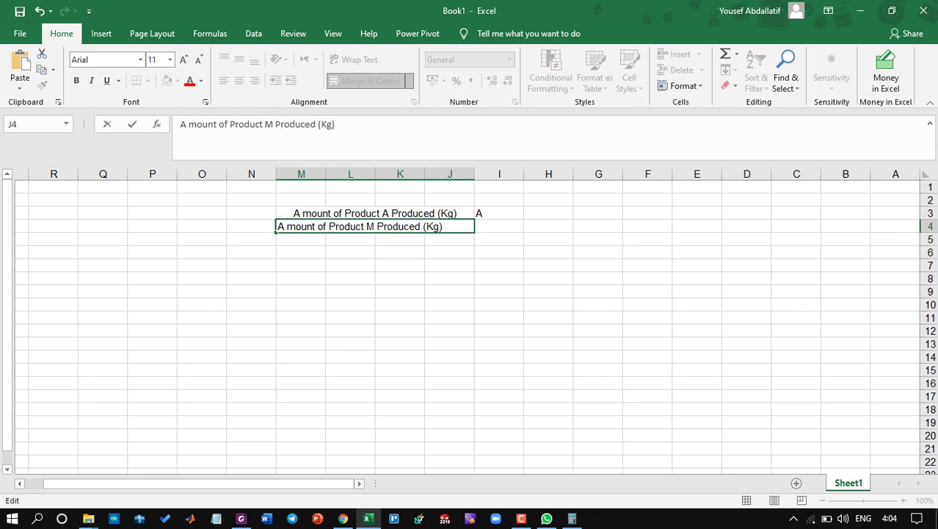
pyautogui.press('BackSpace')
pyautogui.write('B')
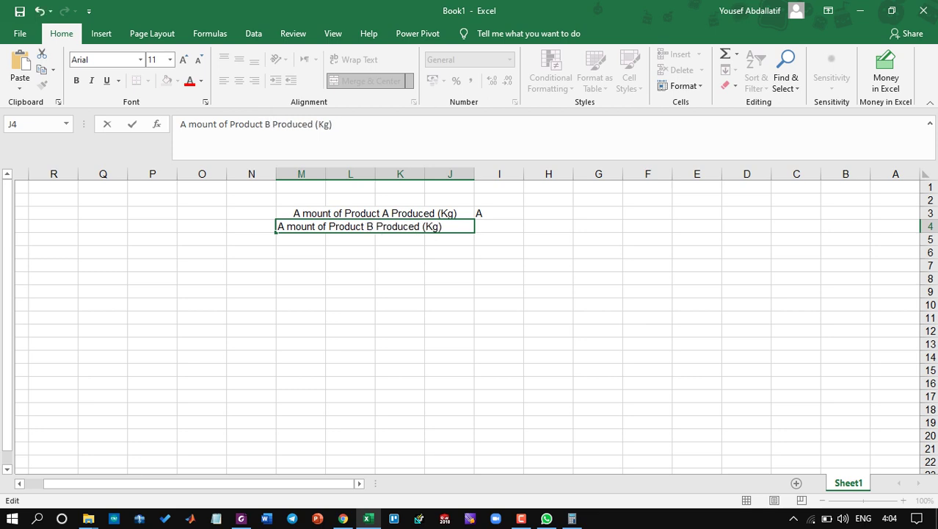
pyautogui.press('Return')
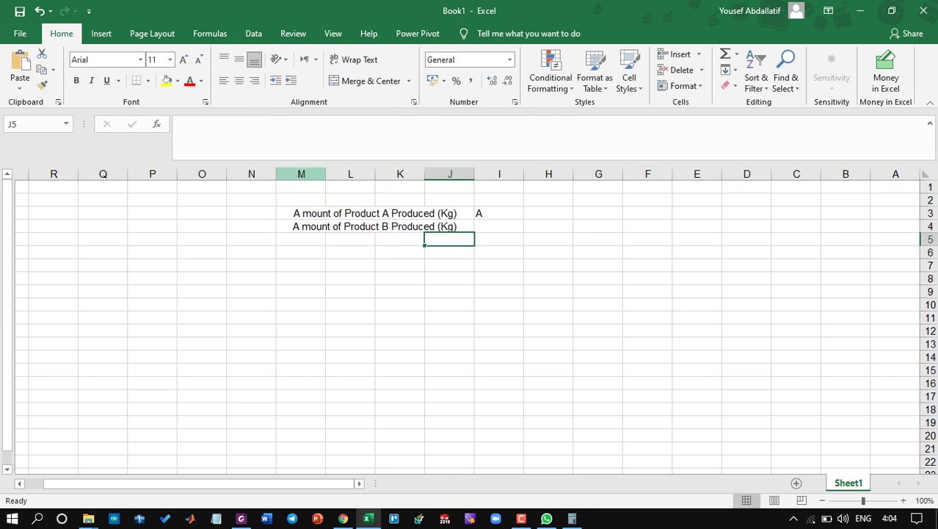
# Middle-align the cells I3:M4 vertically and apply all borders to them.
pyautogui.moveTo(449, 213); pyautogui.dragTo(499, 226)
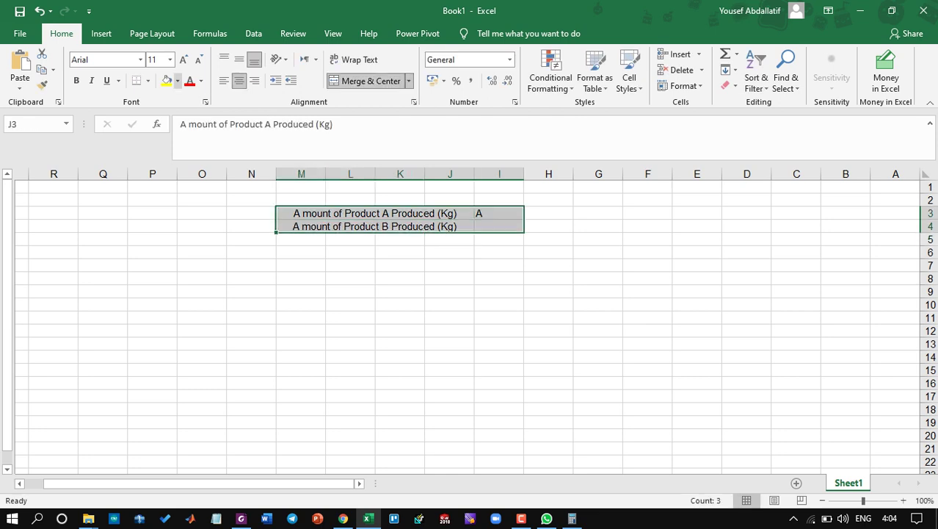
pyautogui.click(238, 58)
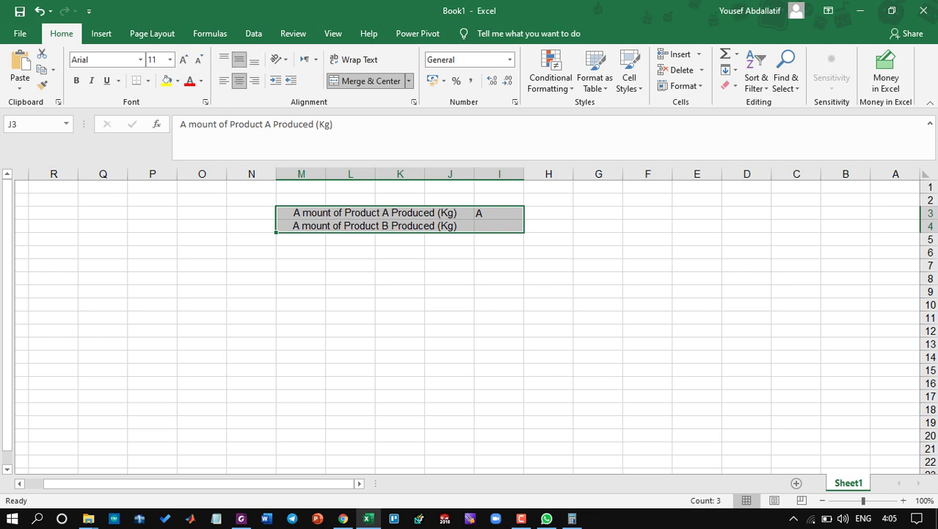
pyautogui.click(147, 81)
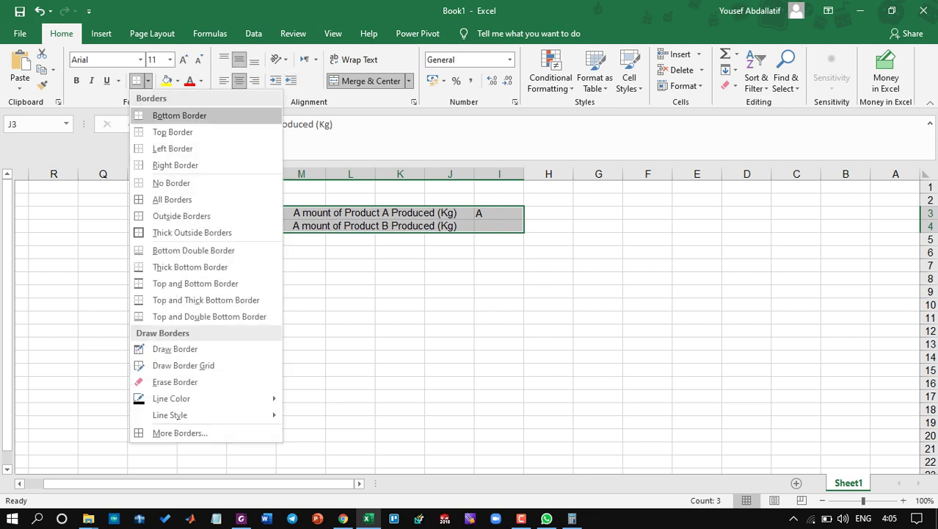
pyautogui.click(171, 198)
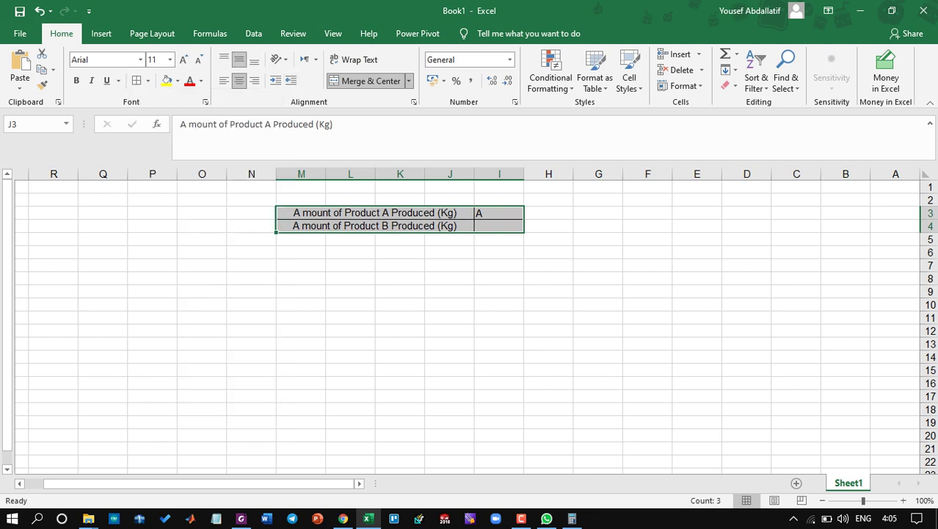
pyautogui.click(350, 239)
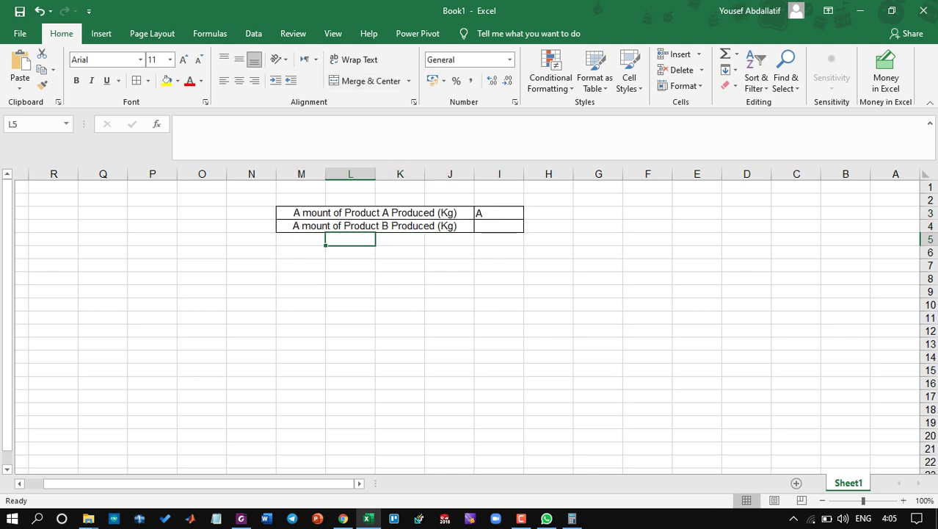
# Enter the symbol "B" in cell I4, beside the Product B label.
pyautogui.click(499, 226)
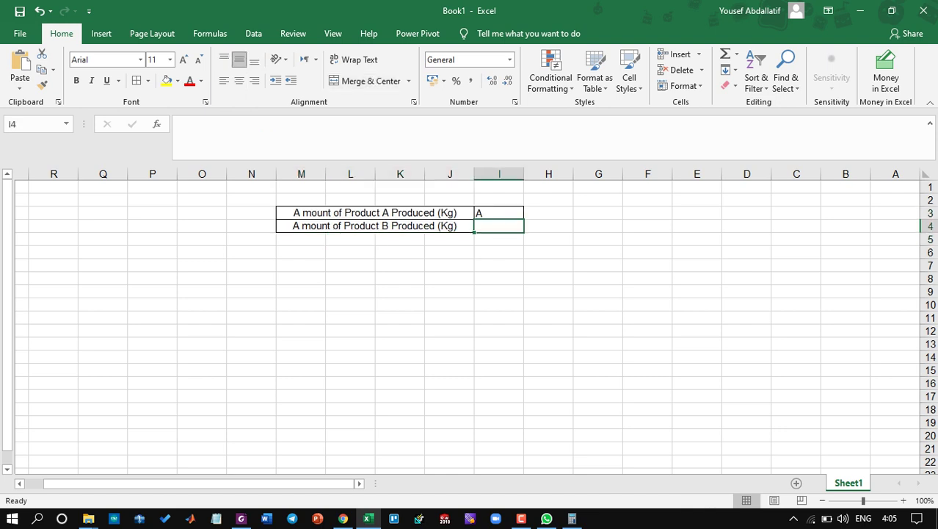
pyautogui.write('B')
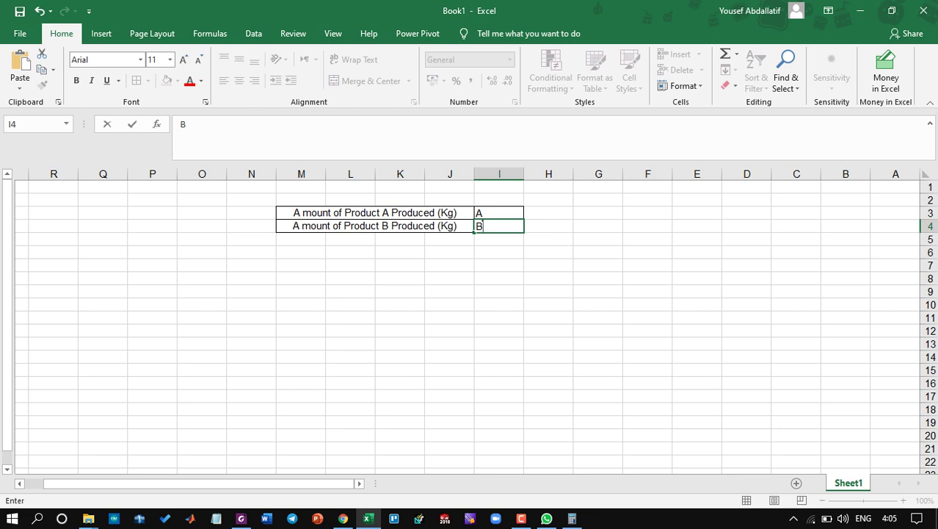
pyautogui.click(548, 213)
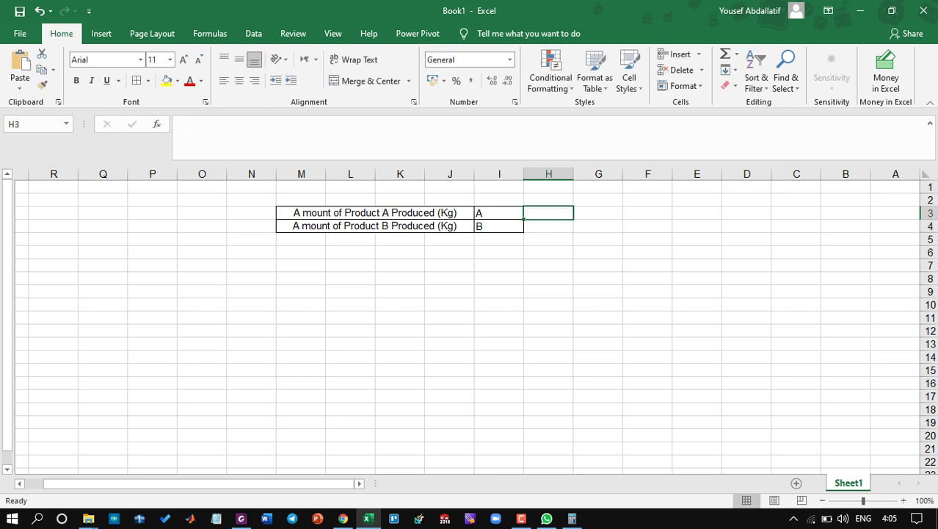
# Center the range H3:M4 horizontally and vertically and apply all borders to it.
pyautogui.moveTo(549, 212); pyautogui.dragTo(301, 225)
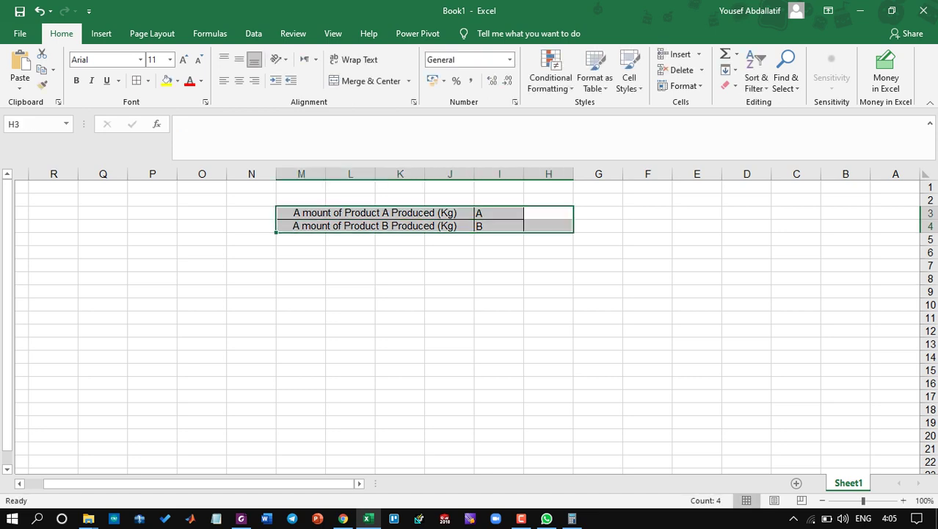
pyautogui.click(238, 81)
pyautogui.click(239, 59)
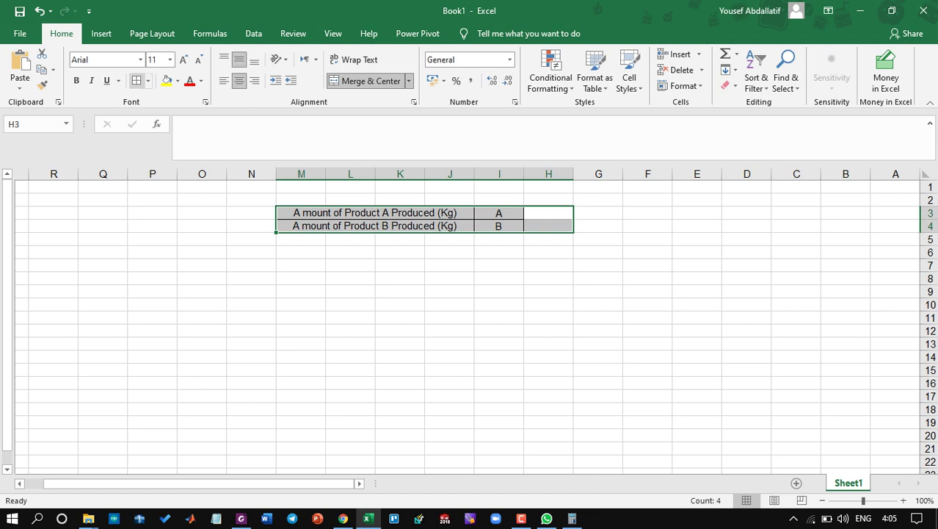
pyautogui.click(136, 81)
# Enter 0 as the starting amount for both products in cells H3 and H4.
pyautogui.click(549, 213)
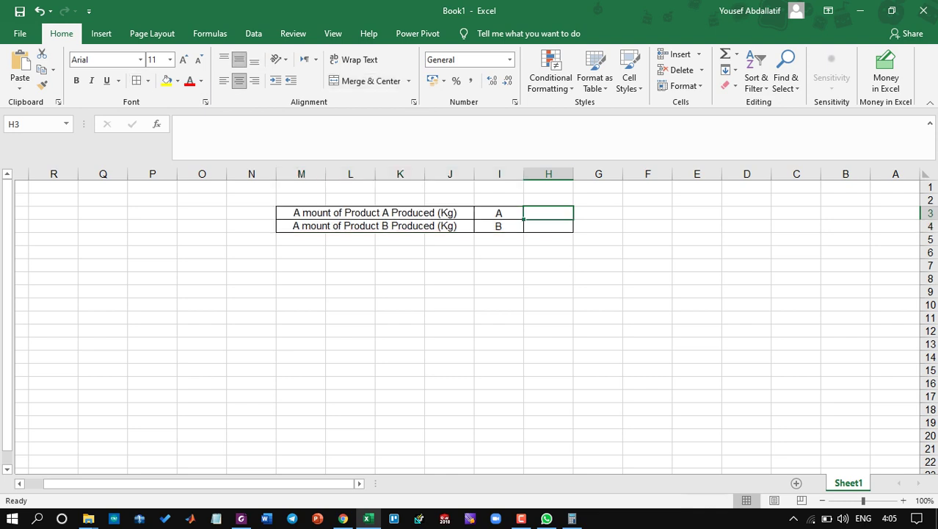
pyautogui.write('0')
pyautogui.press('Return')
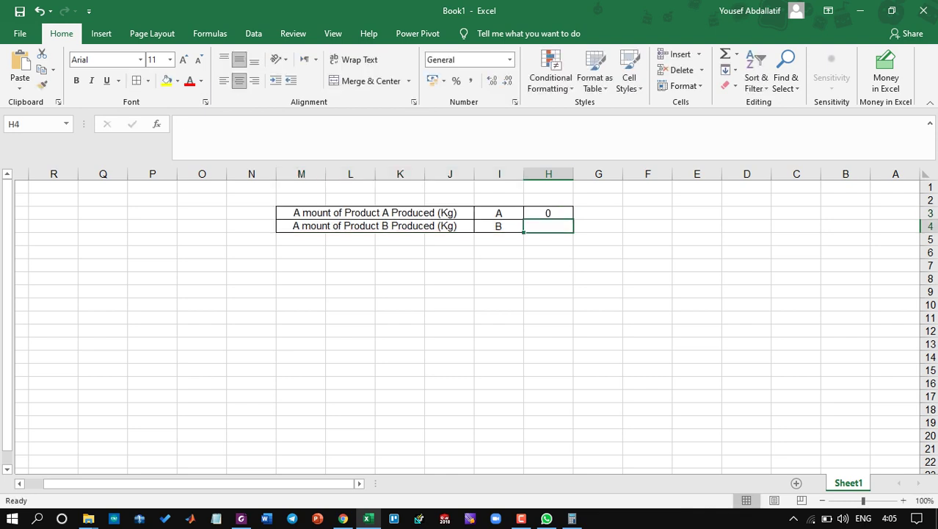
pyautogui.write('0')
pyautogui.press('Return')
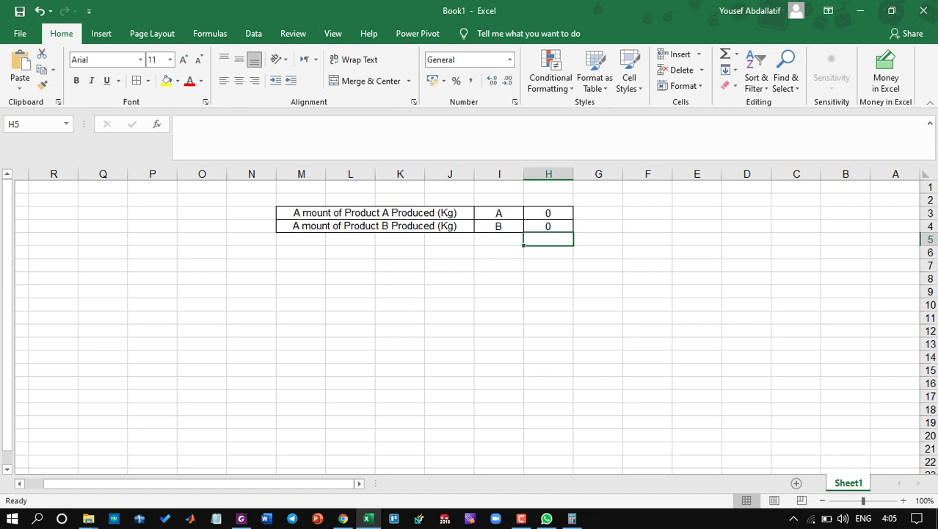
# Merge and center cells E3 and F3 and enter the label "Objective Function" in them.
pyautogui.click(647, 239)
pyautogui.click(647, 213)
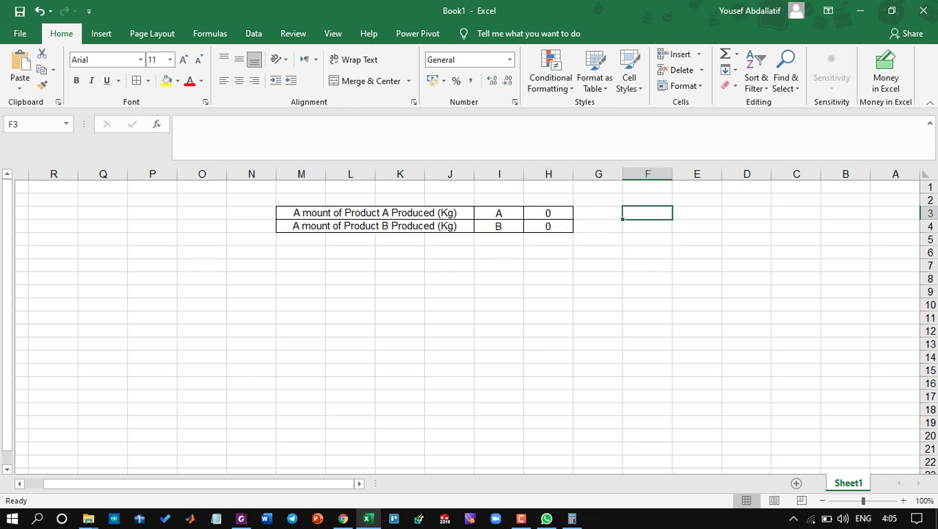
pyautogui.moveTo(647, 213); pyautogui.dragTo(696, 213)
pyautogui.click(371, 80)
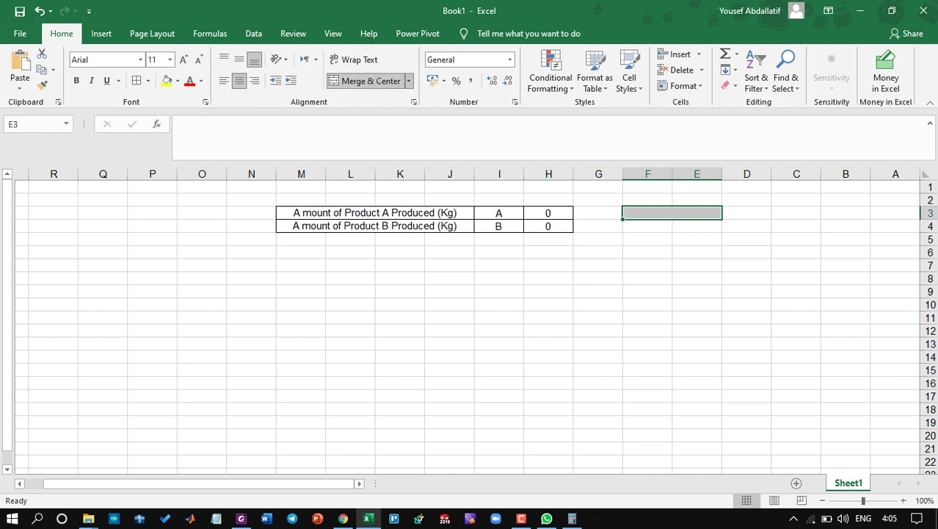
pyautogui.write('Ob')
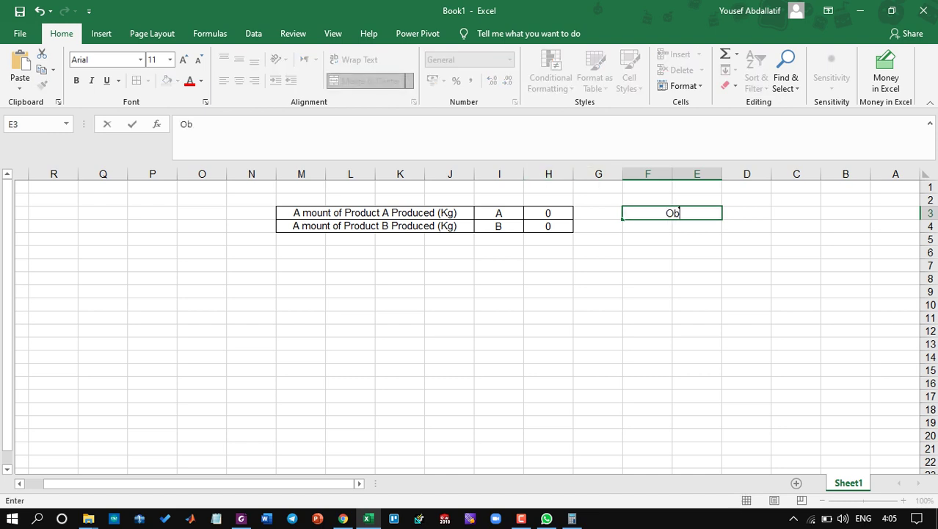
pyautogui.write('jective ')
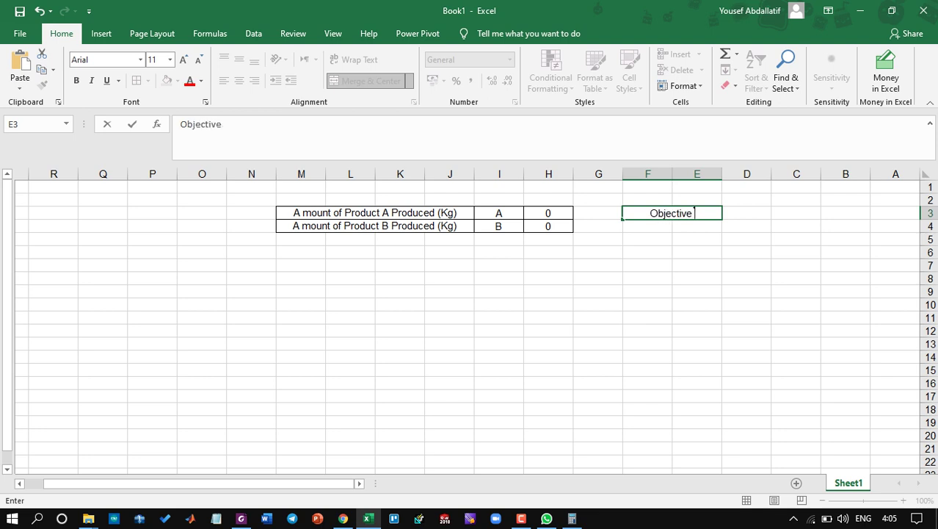
pyautogui.write('Function')
pyautogui.press('Return')
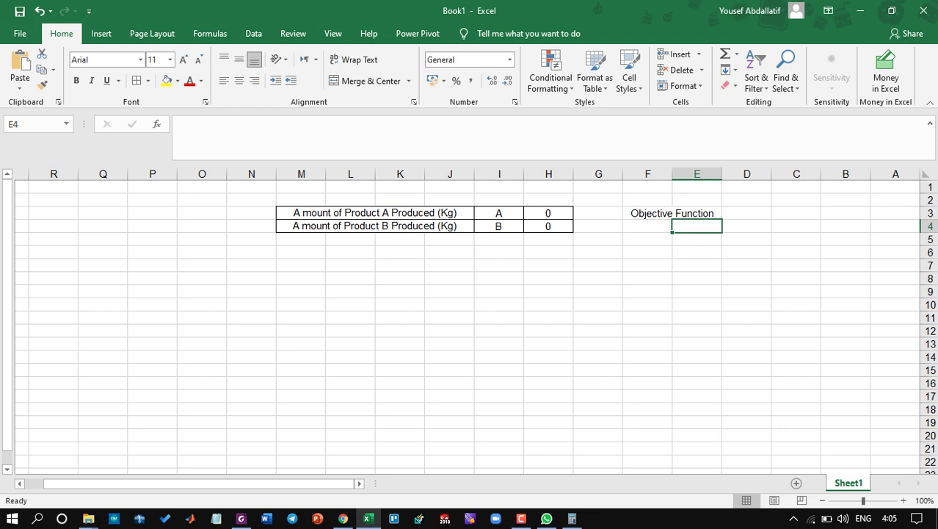
# Enter the objective function formula =45*H3+30*H4 in cell D3.
pyautogui.click(747, 213)
pyautogui.write('=')
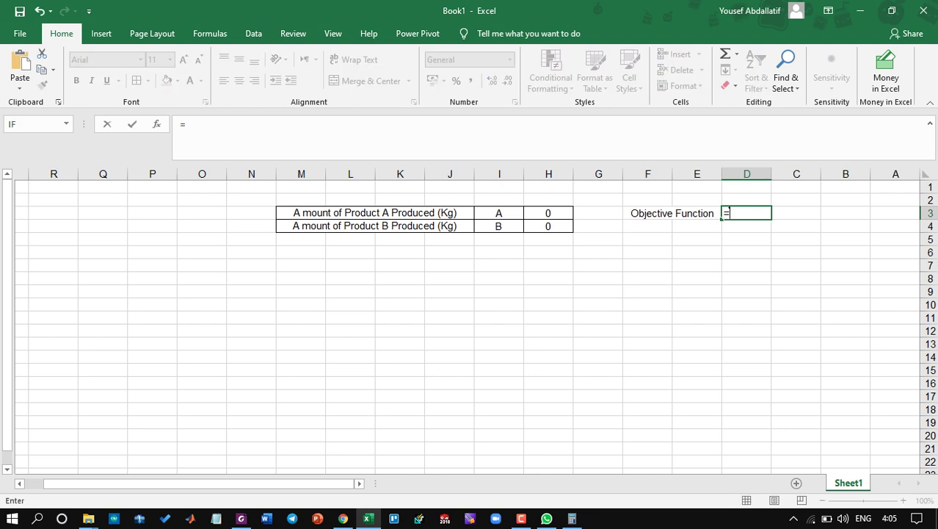
pyautogui.write('45*')
pyautogui.click(549, 212)
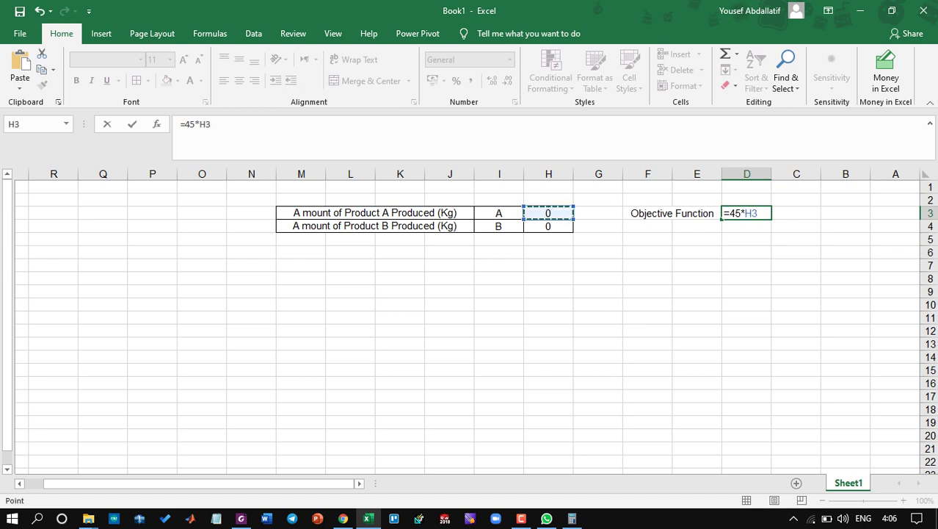
pyautogui.write('+')
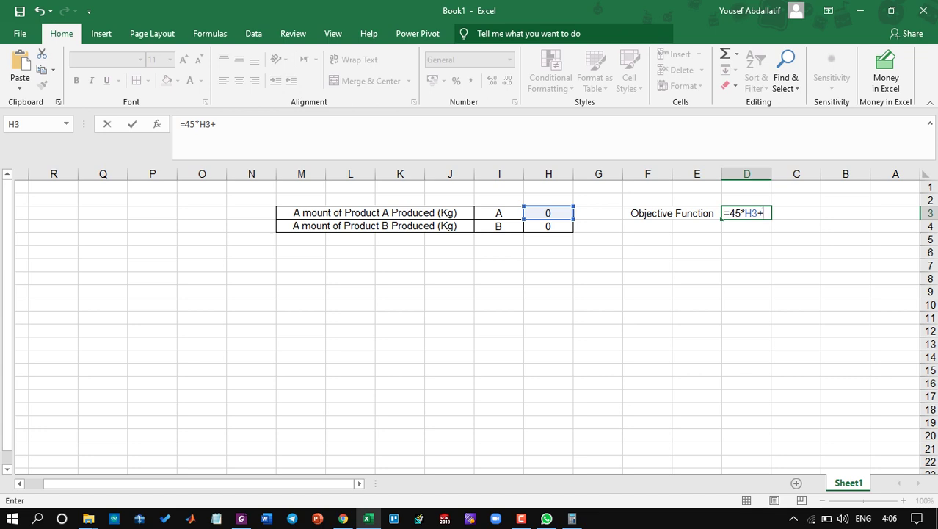
pyautogui.write('30')
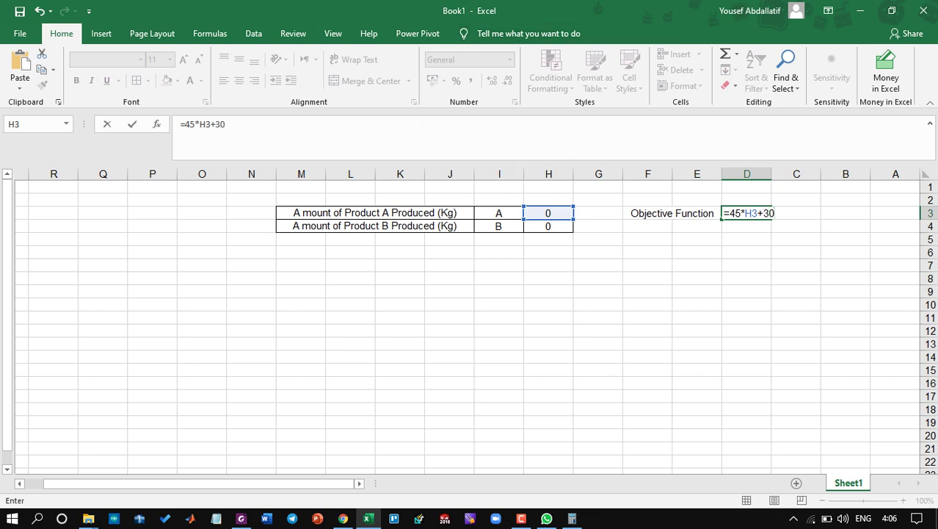
pyautogui.write('*')
pyautogui.click(549, 226)
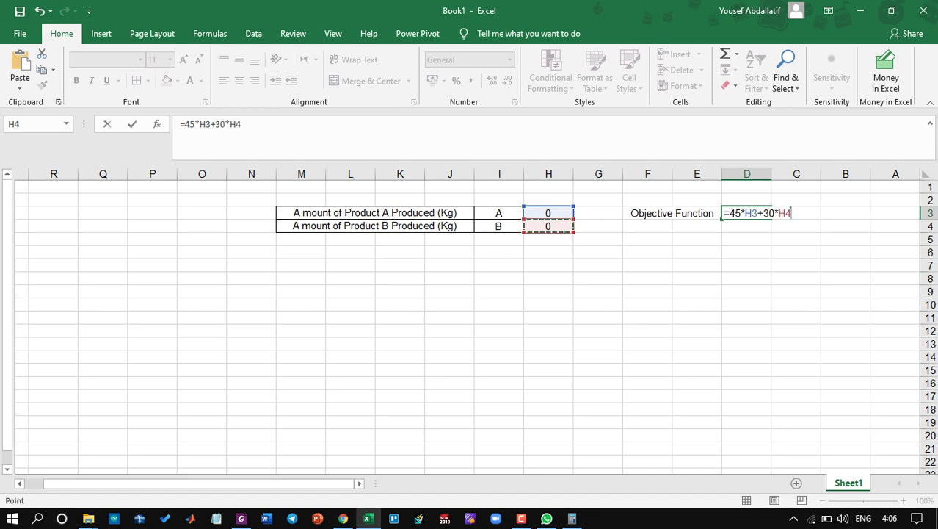
pyautogui.press('Return')
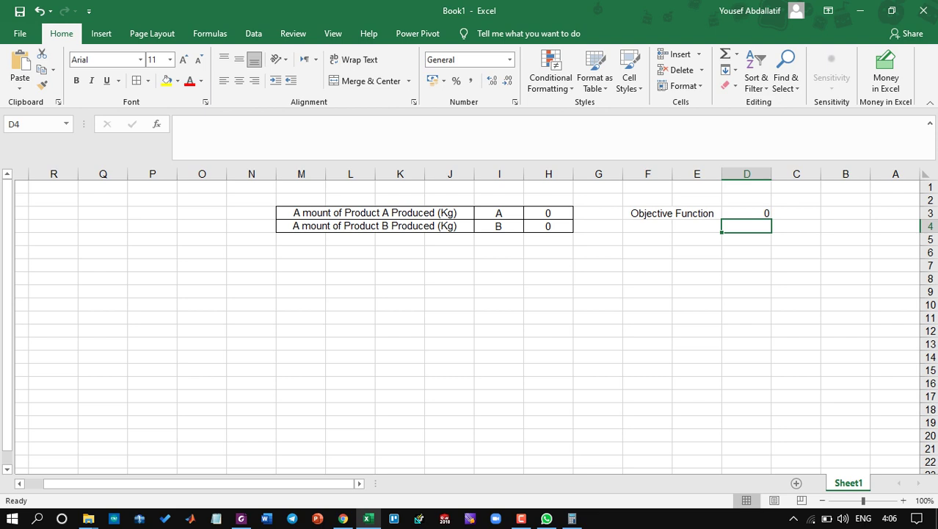
# Enter the label "Constrains" in cell F5, then merge and center cells E5 and F5.
pyautogui.click(647, 240)
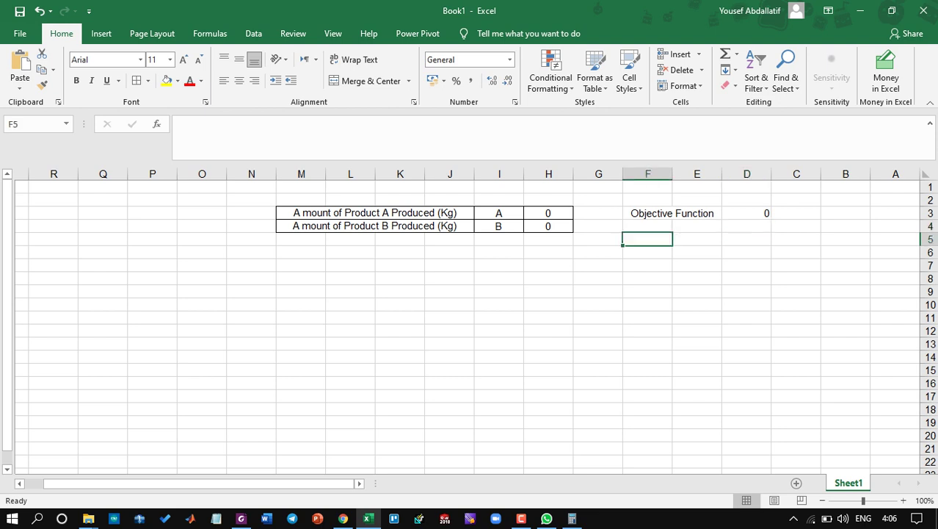
pyautogui.write('S')
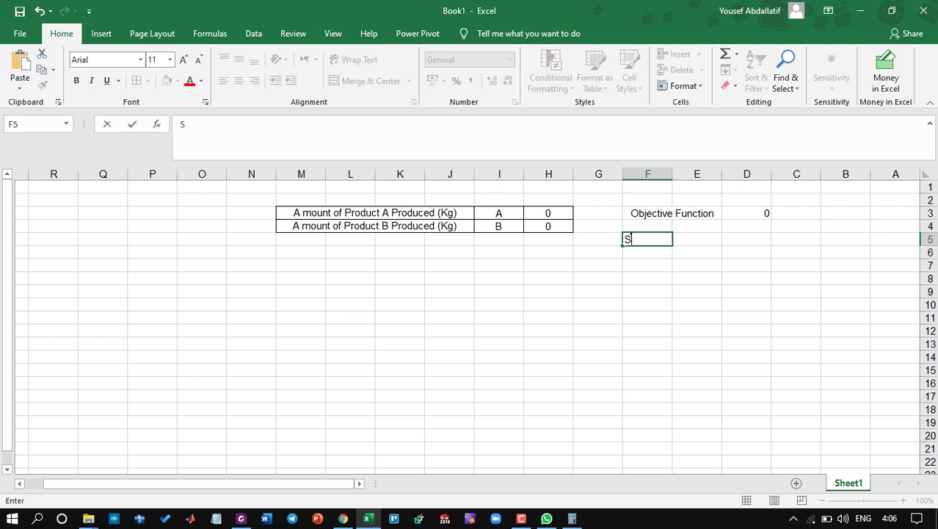
pyautogui.press('BackSpace')
pyautogui.write('Constrains')
pyautogui.press('Return')
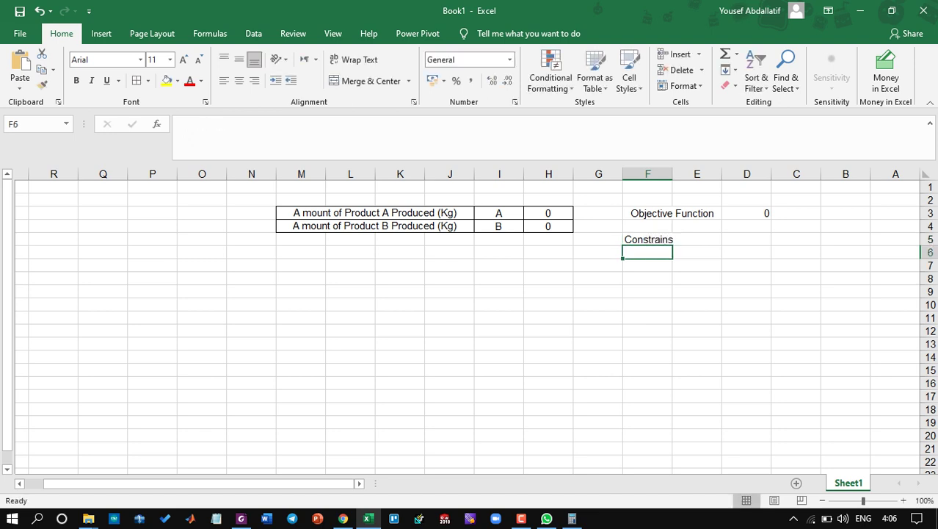
pyautogui.moveTo(648, 239); pyautogui.dragTo(697, 239)
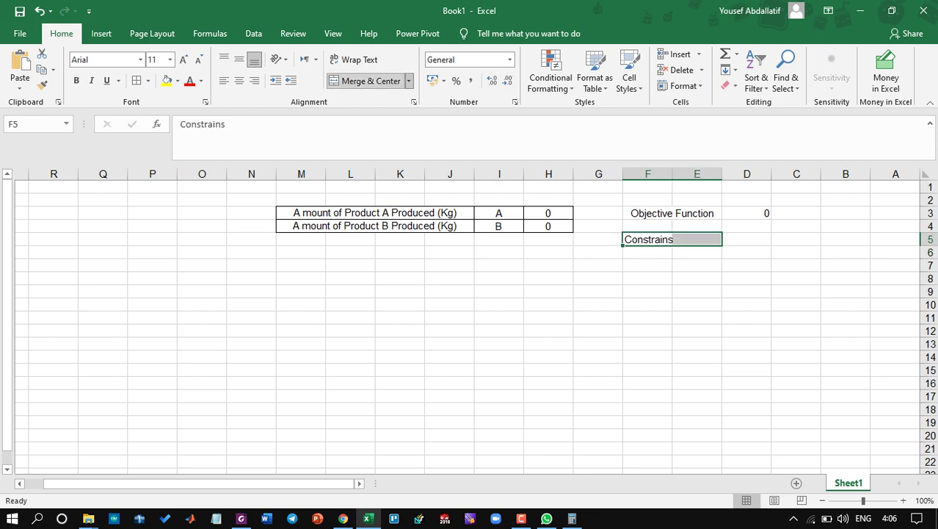
pyautogui.click(365, 81)
pyautogui.click(475, 298)
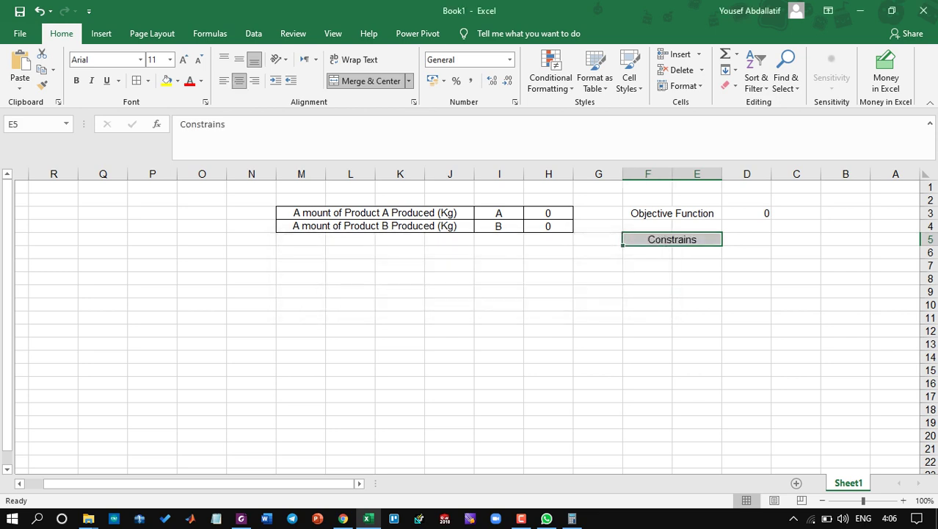
pyautogui.click(648, 279)
# Middle-align the Objective Function label and its value in D3:F3 and apply all borders to them.
pyautogui.moveTo(672, 213); pyautogui.dragTo(746, 213)
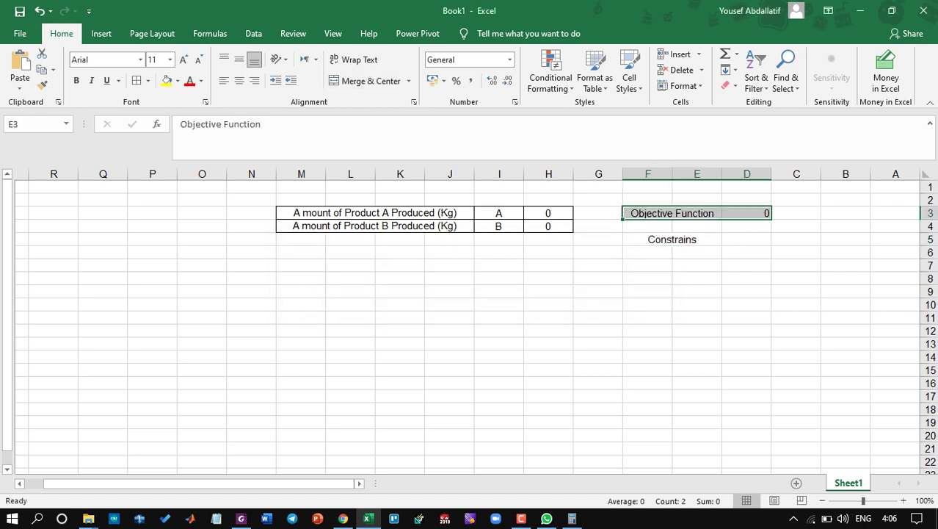
pyautogui.click(239, 60)
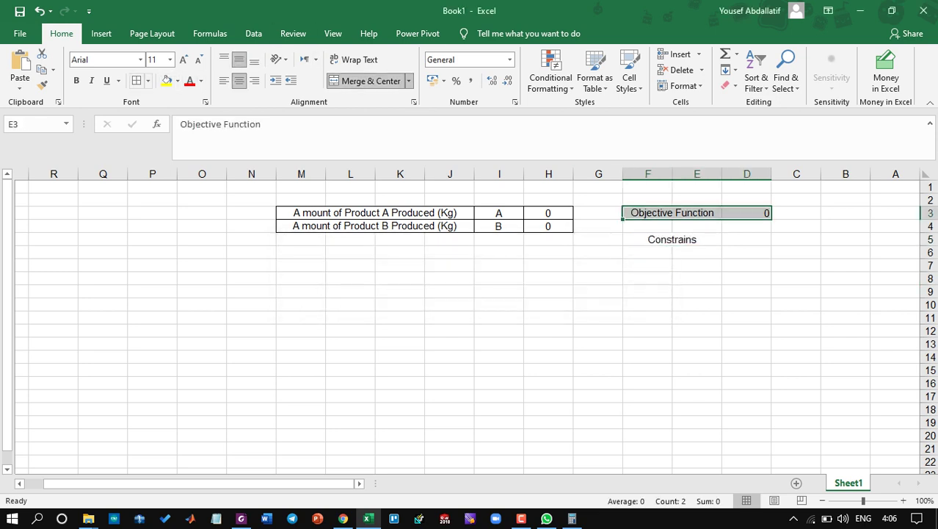
pyautogui.click(684, 240)
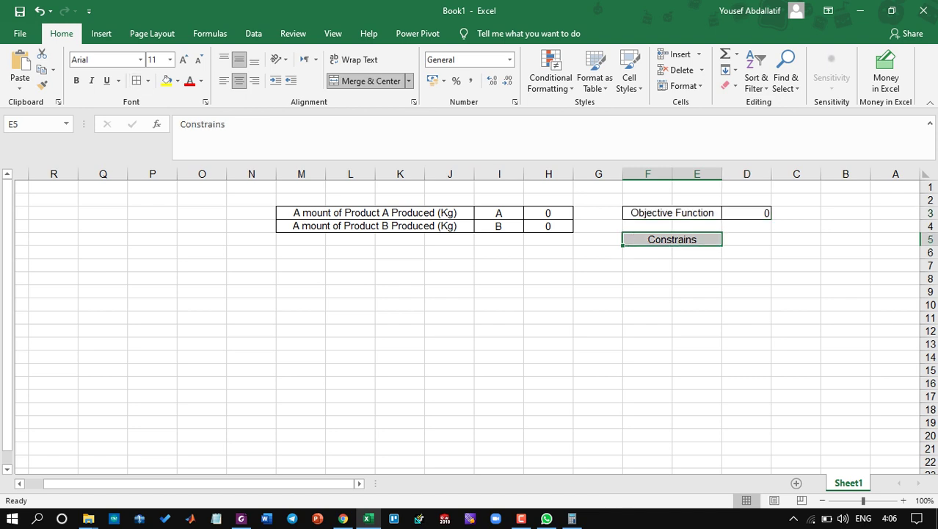
pyautogui.click(697, 251)
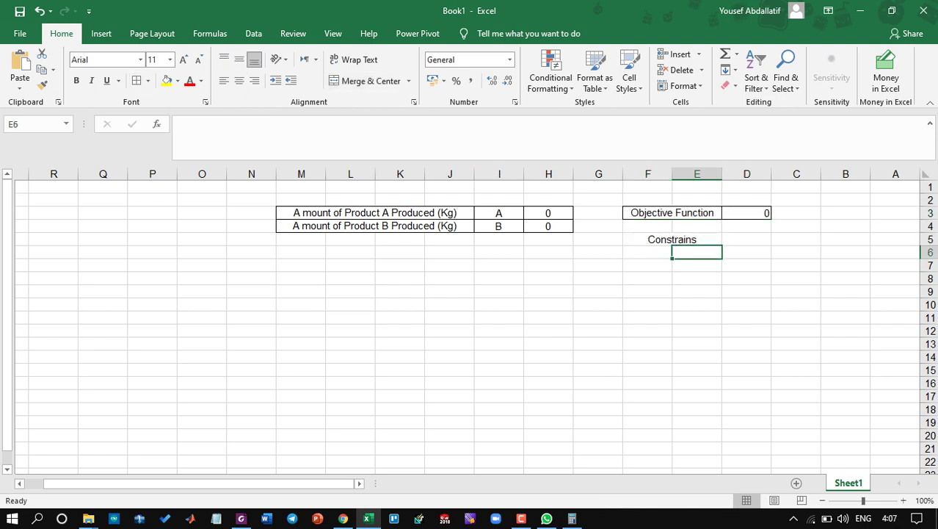
# Enter the first constraint's label "20*A + 5*B" in cell F7.
pyautogui.click(648, 265)
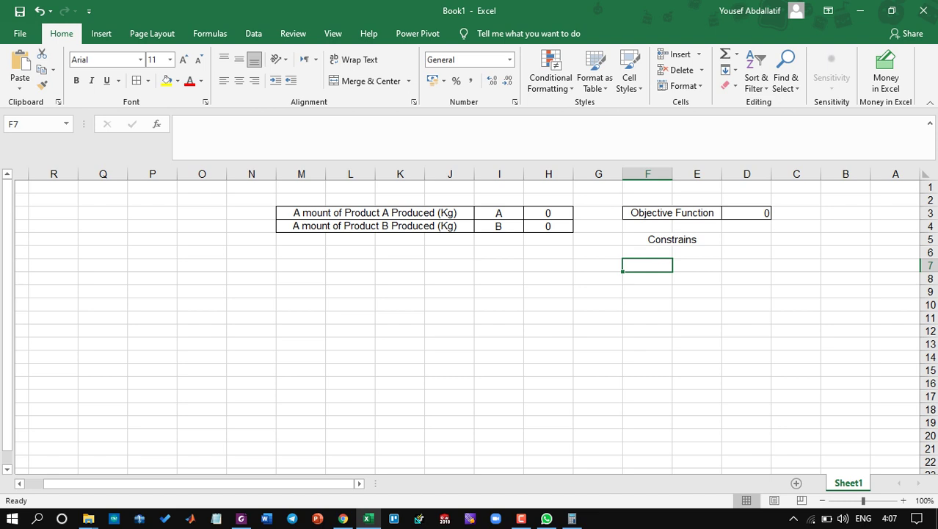
pyautogui.write('20')
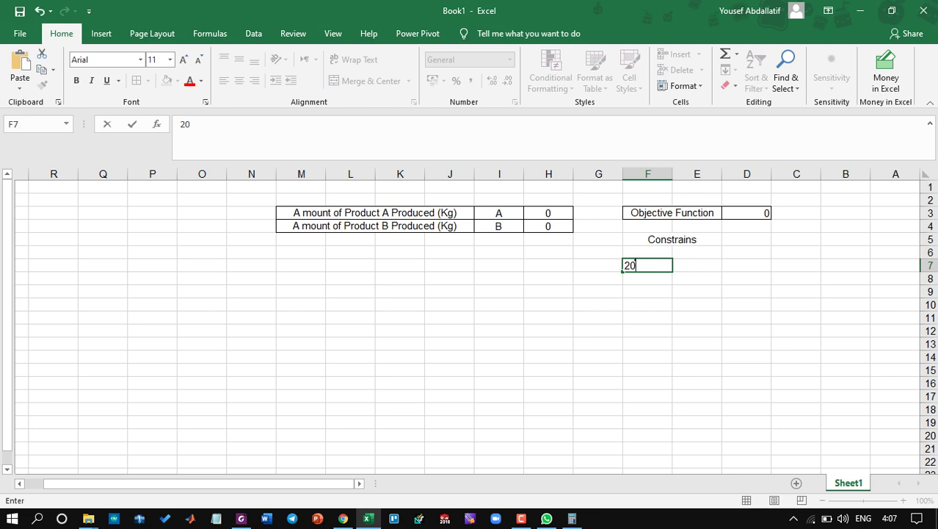
pyautogui.write('*A + 5*B')
pyautogui.press('Tab')
pyautogui.write('=')
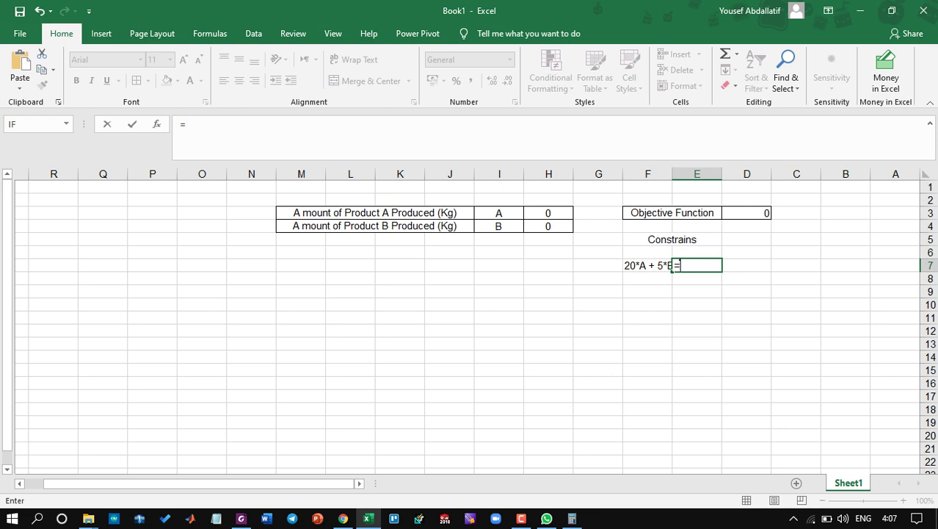
pyautogui.click(648, 174)
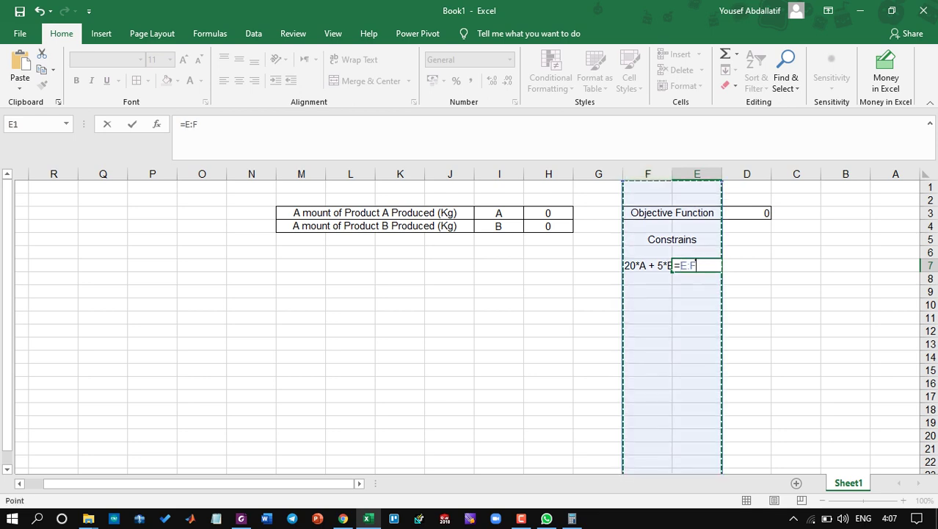
pyautogui.press('BackSpace')
pyautogui.press('BackSpace')
pyautogui.press('BackSpace')
pyautogui.press('BackSpace')
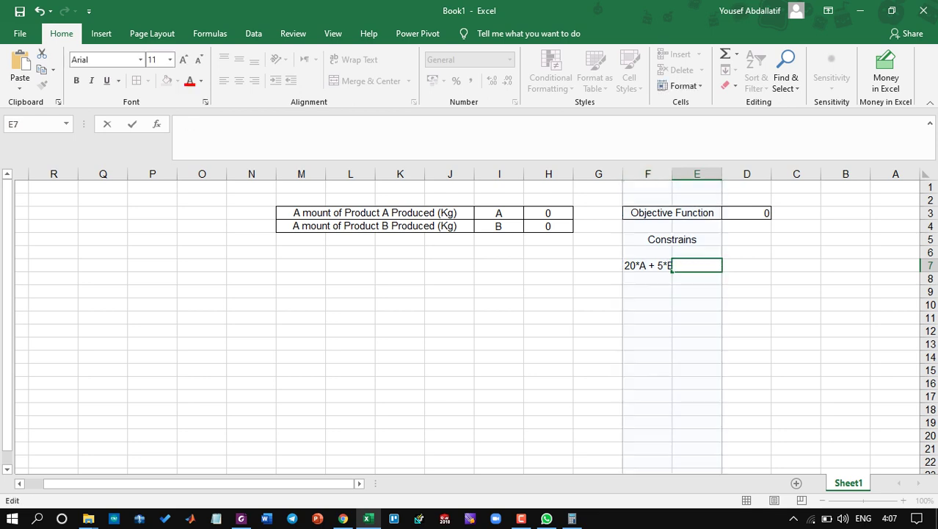
pyautogui.click(647, 304)
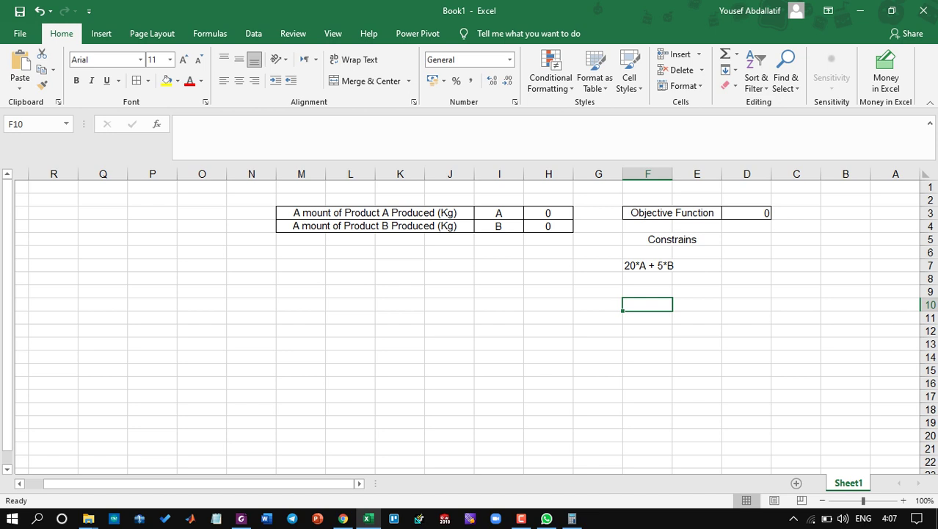
# Fit column F to its contents and enter the first constraint's formula =20*H3+5*H4 in cell E7.
pyautogui.doubleClick(623, 174)
pyautogui.click(696, 265)
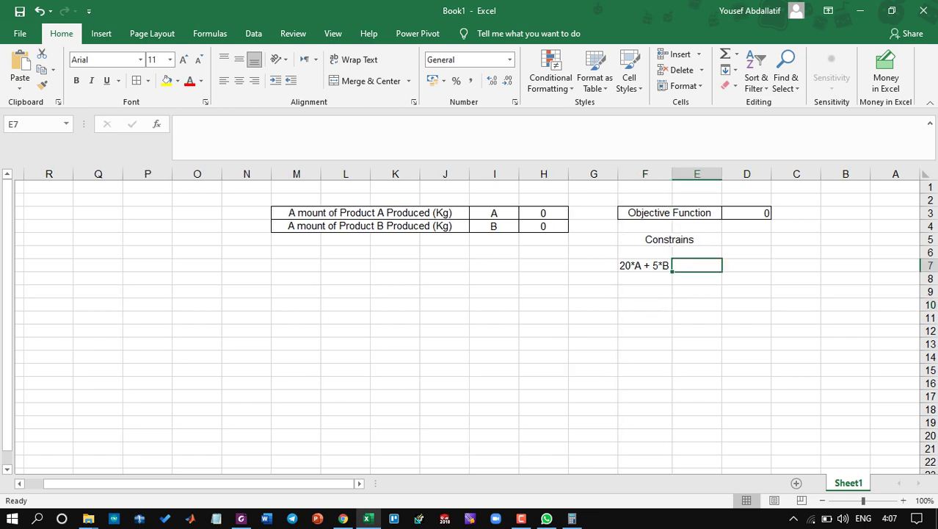
pyautogui.write('=')
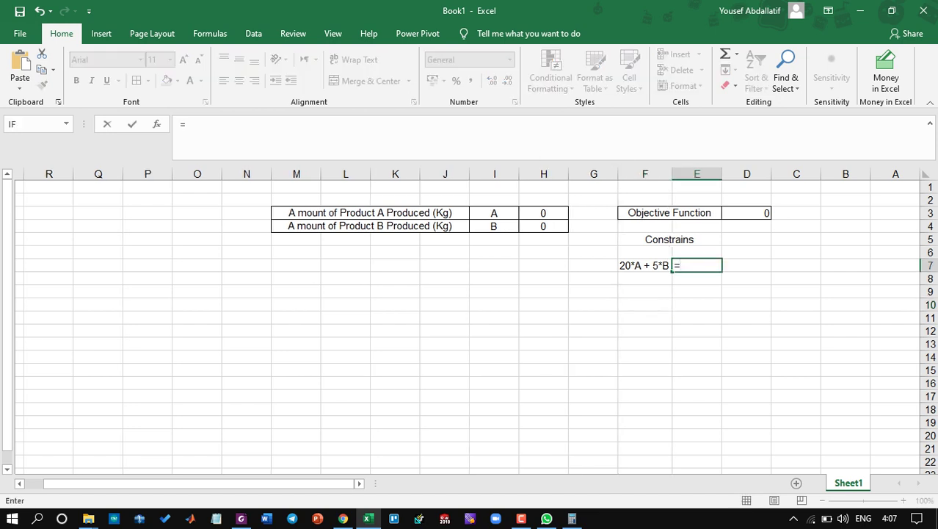
pyautogui.write('20*')
pyautogui.click(544, 213)
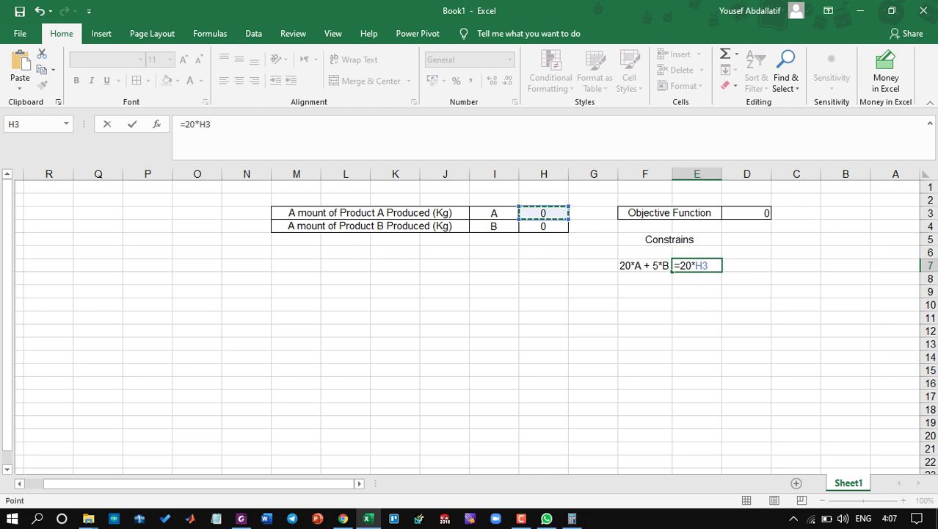
pyautogui.write('+5*')
pyautogui.click(543, 227)
pyautogui.press('Return')
# Enter the second constraint's label "0.04*A + 0.12*B" in cell F8 and fit column F to its contents.
pyautogui.click(645, 279)
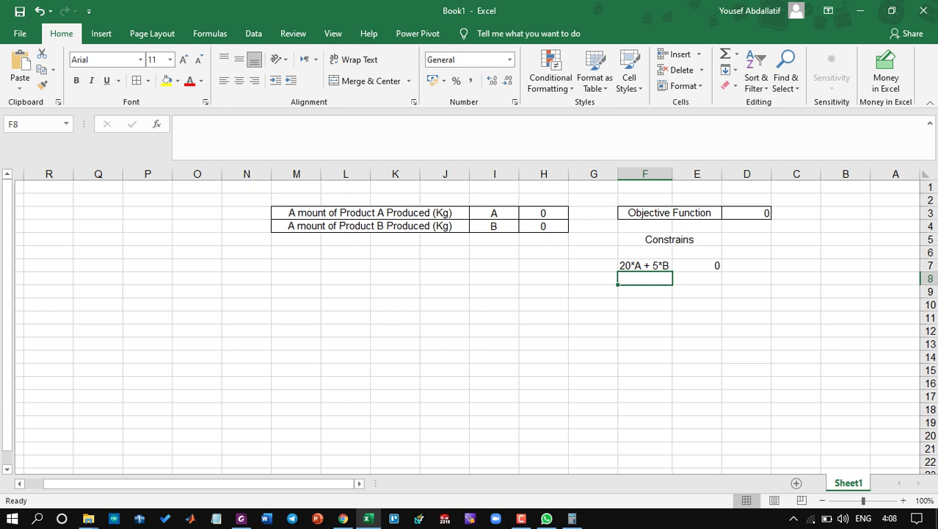
pyautogui.write('0')
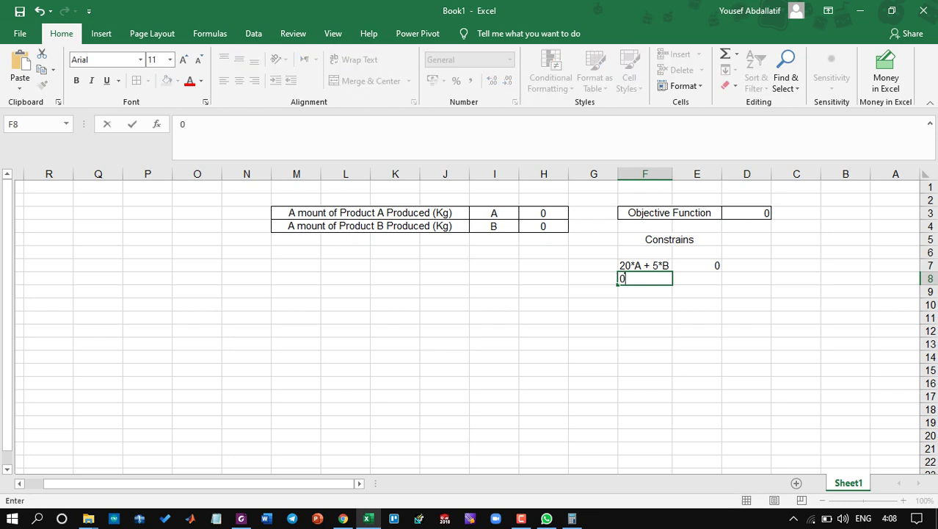
pyautogui.write('.04*A + 0.12*B')
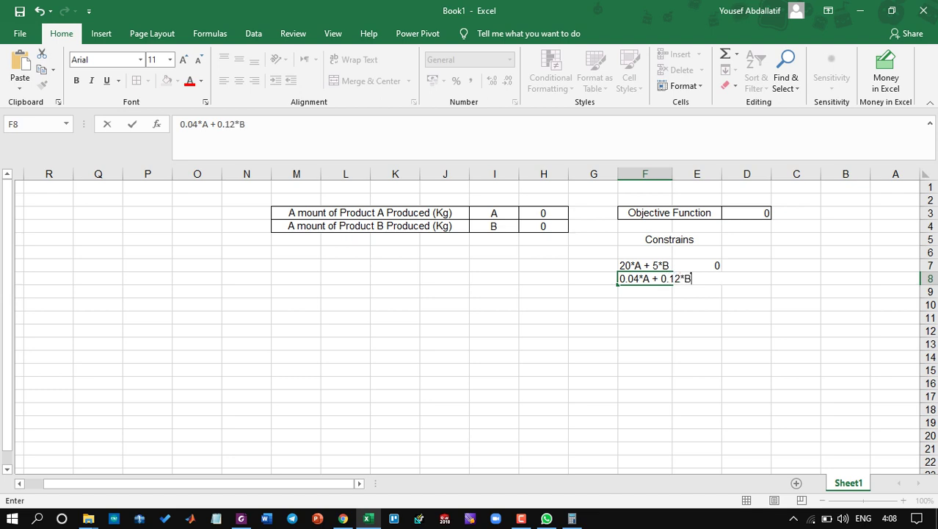
pyautogui.press('Return')
pyautogui.doubleClick(619, 174)
# Enter the second constraint's formula =0.04*H3+0.12*H4 in cell E8.
pyautogui.click(697, 279)
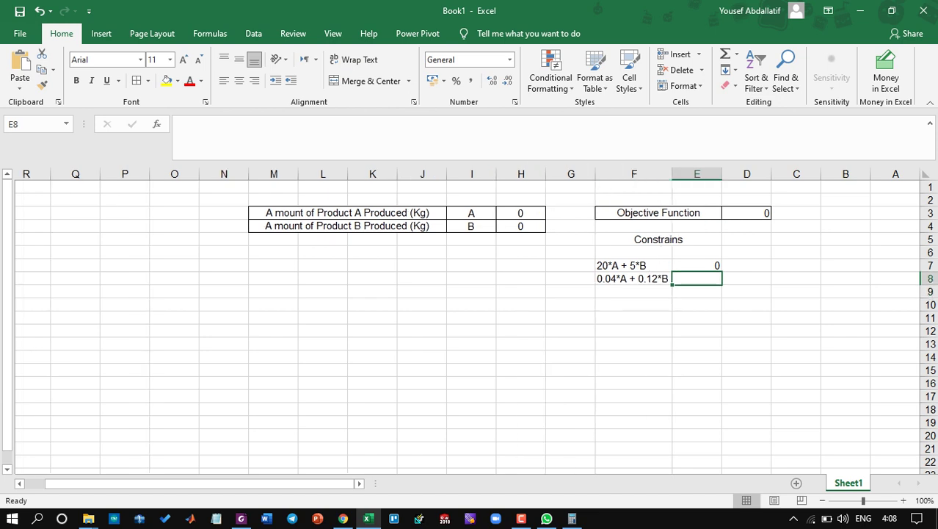
pyautogui.write('=')
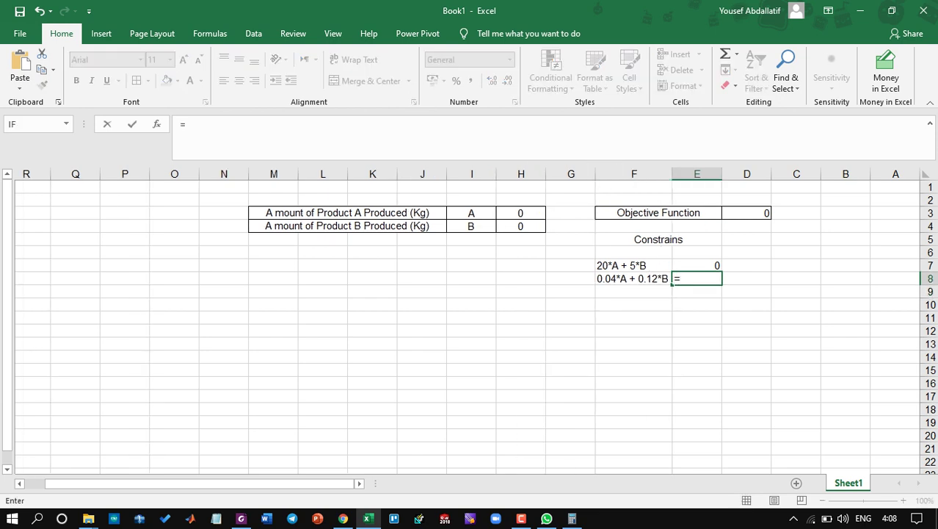
pyautogui.write('0.04*')
pyautogui.click(520, 213)
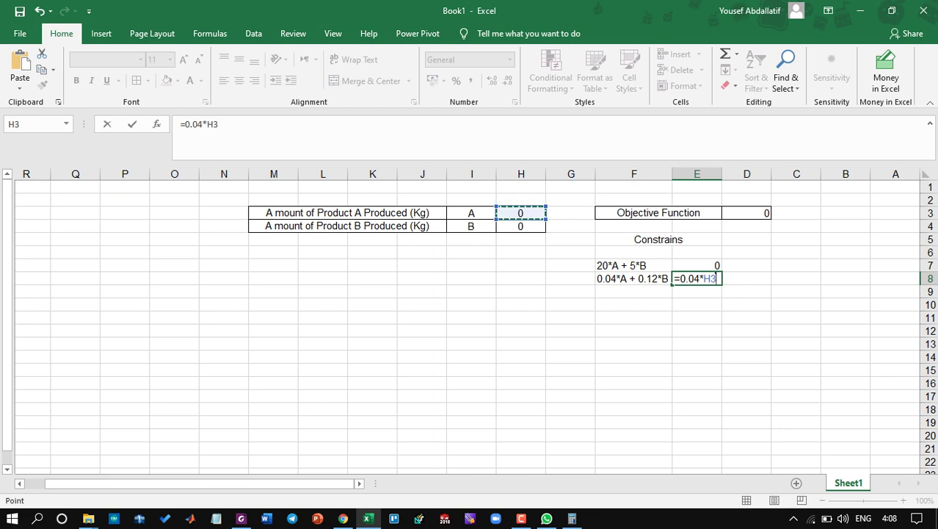
pyautogui.write('+0.0')
pyautogui.press('BackSpace')
pyautogui.write('12')
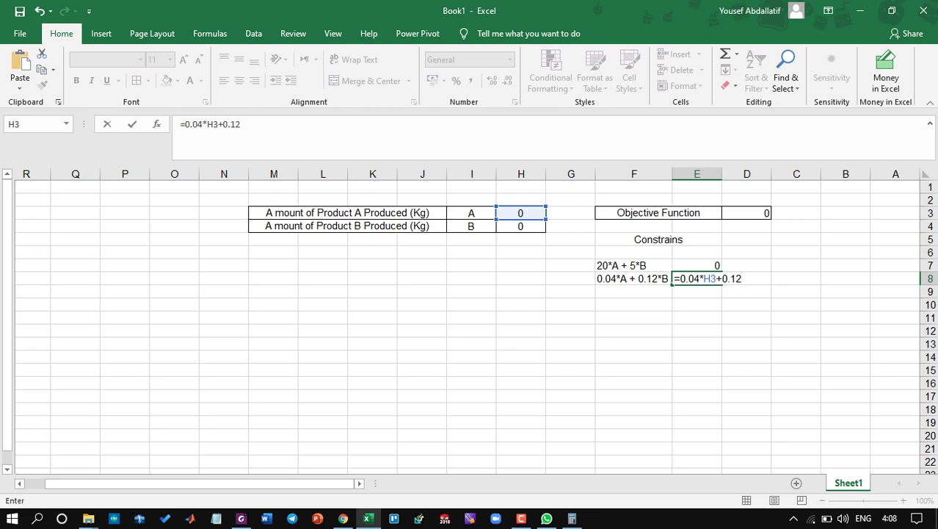
pyautogui.write('*H4')
pyautogui.press('Return')
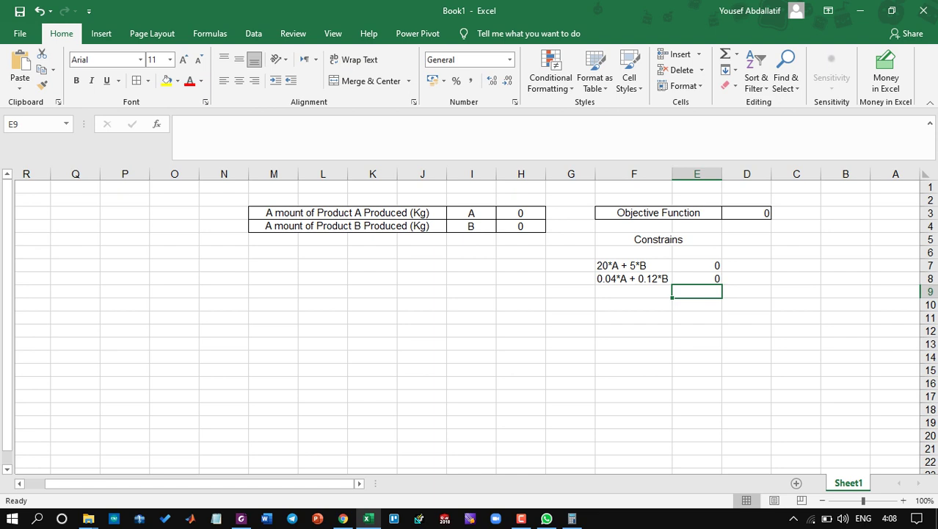
# Enter the third constraint's label "A + B" in cell F9.
pyautogui.click(634, 291)
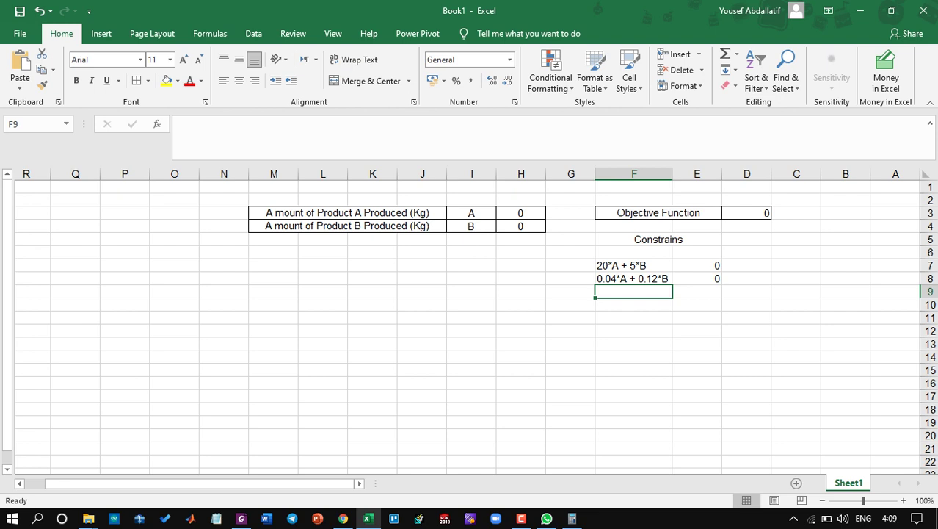
pyautogui.write('A')
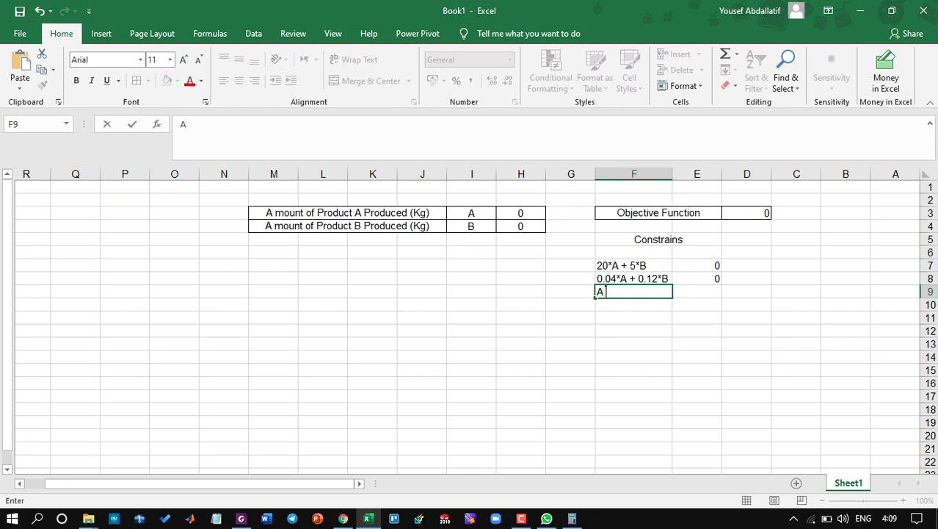
pyautogui.write(' + B')
pyautogui.press('Right')
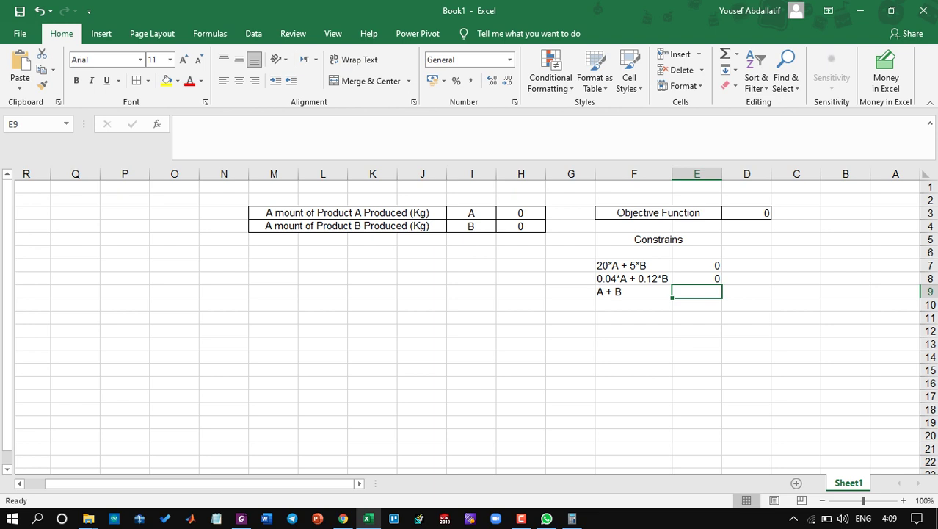
# Enter the third constraint's formula =H3+H4 in cell E9.
pyautogui.click(697, 266)
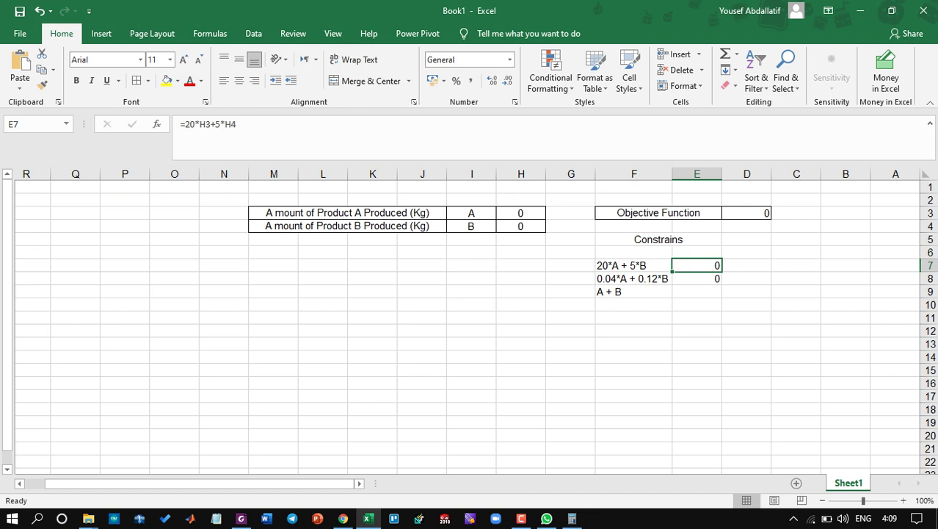
pyautogui.click(696, 292)
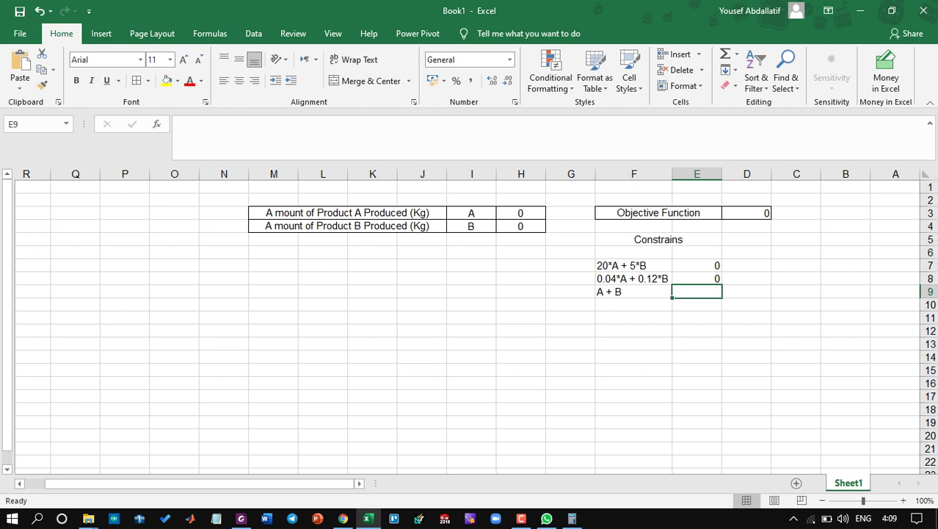
pyautogui.write('=')
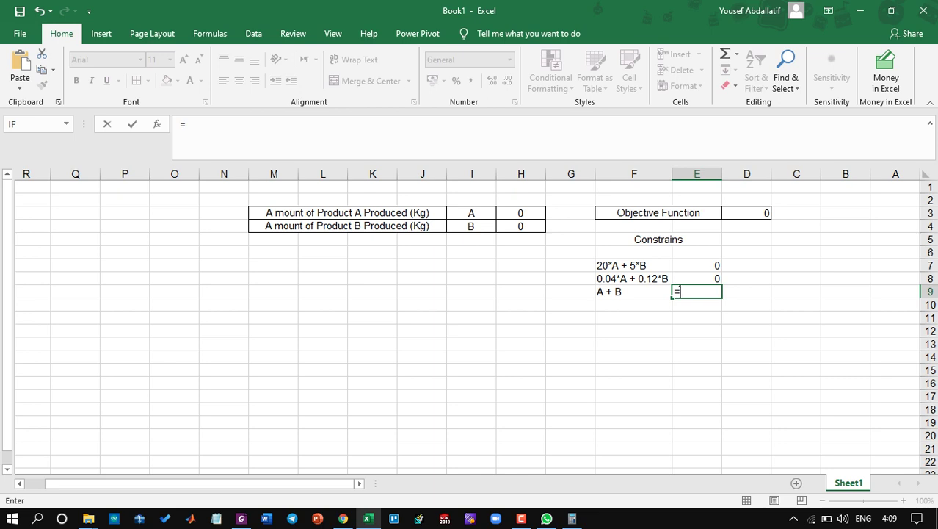
pyautogui.click(521, 213)
pyautogui.write('+')
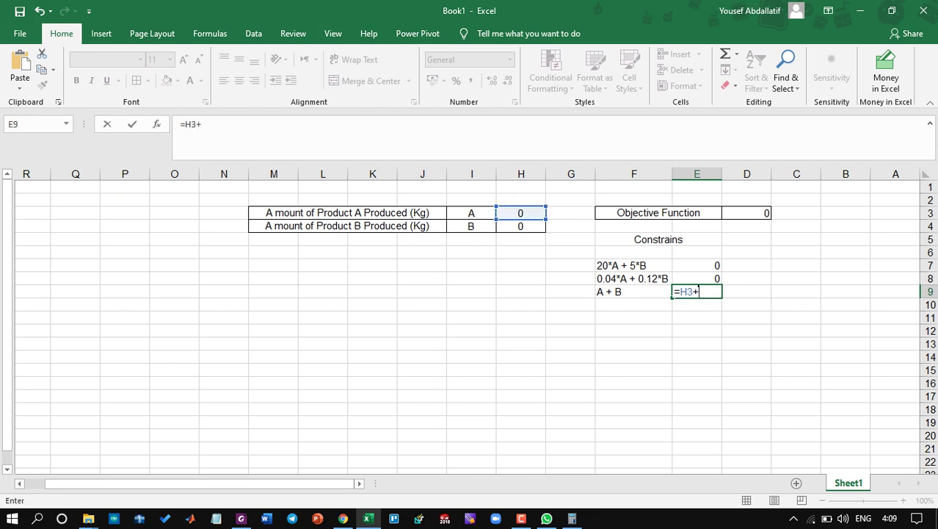
pyautogui.click(520, 226)
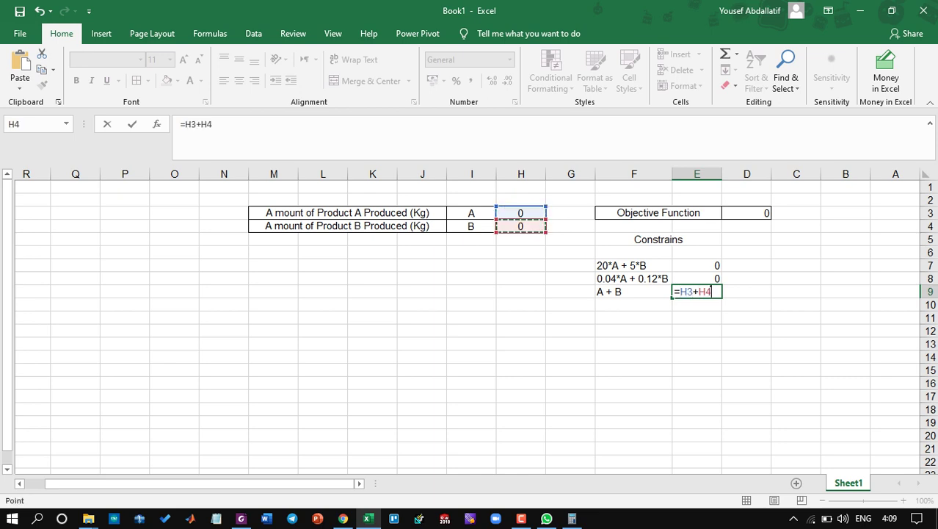
pyautogui.press('Return')
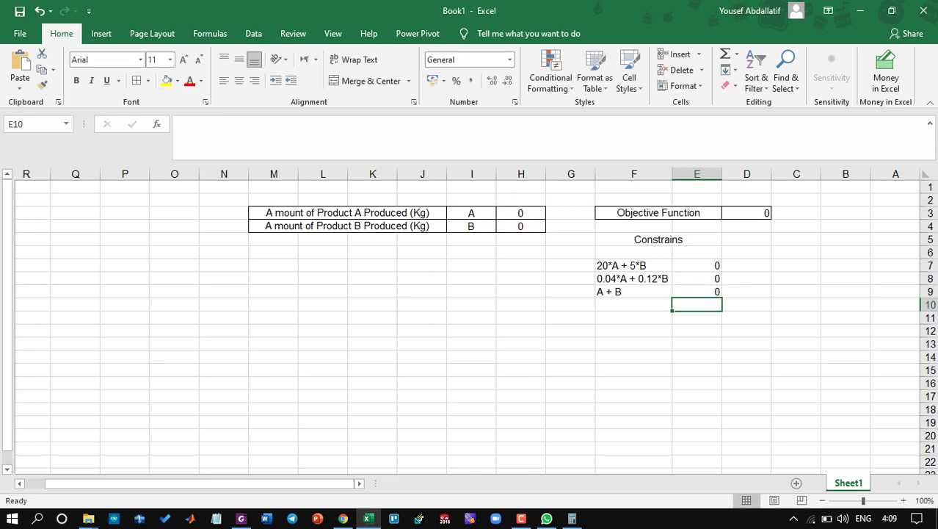
# Enter the fourth and fifth constraint labels, "A" in cell F10 and "B" in cell F11.
pyautogui.click(634, 305)
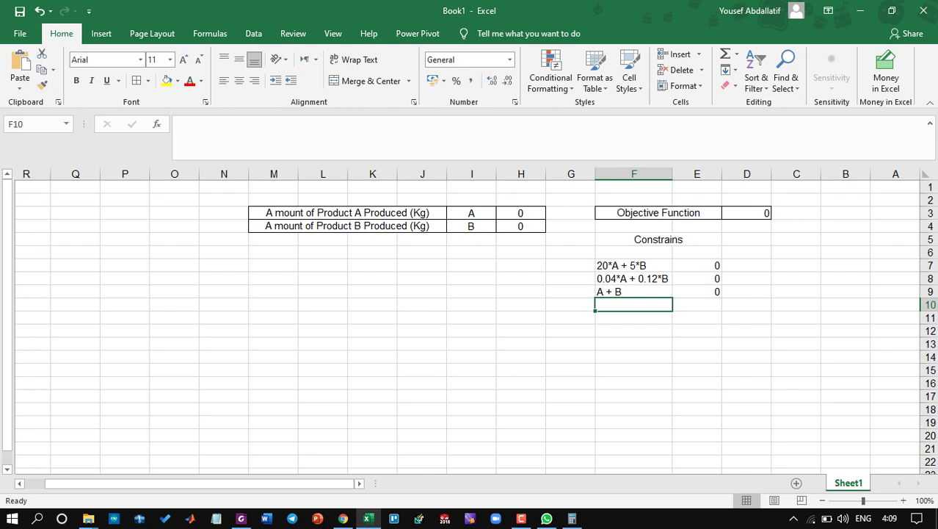
pyautogui.write('A + B')
pyautogui.press('Return')
pyautogui.write('B')
pyautogui.press('Return')
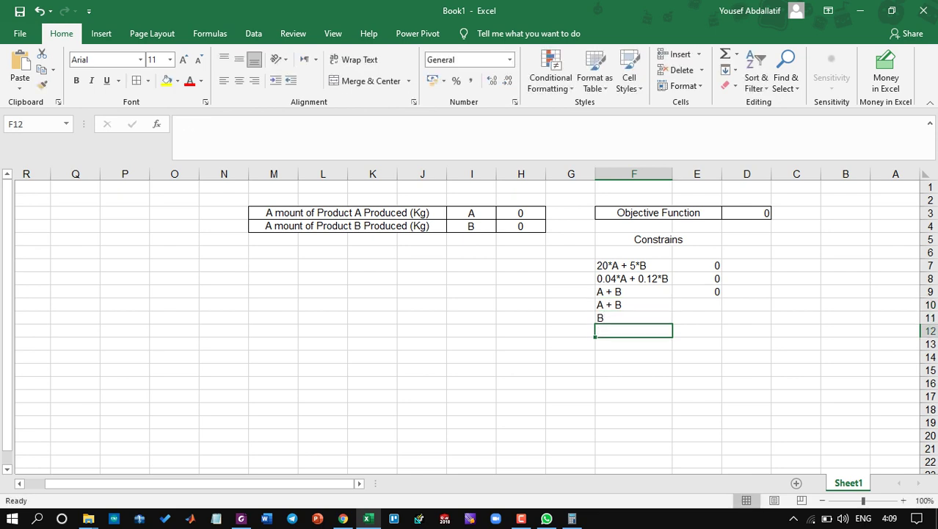
pyautogui.click(634, 305)
pyautogui.press('BackSpace')
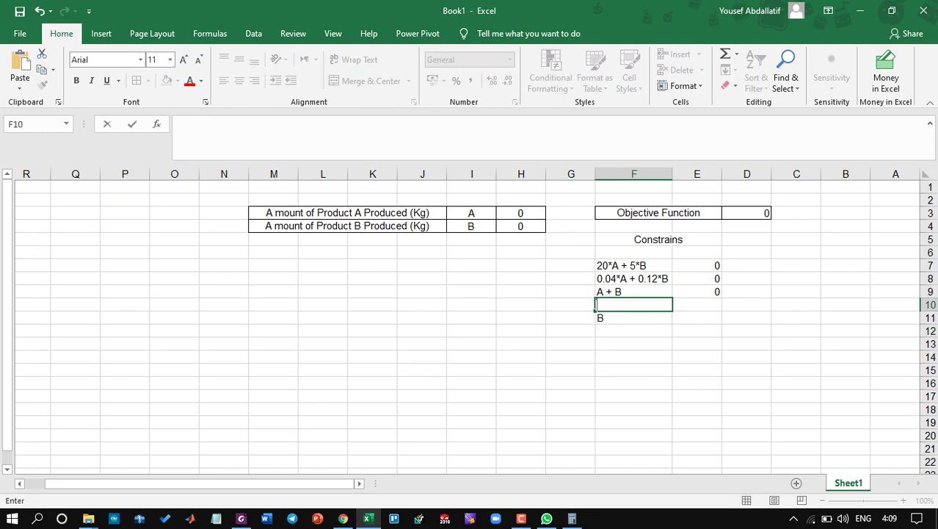
pyautogui.write('A')
pyautogui.press('Delete')
pyautogui.press('Return')
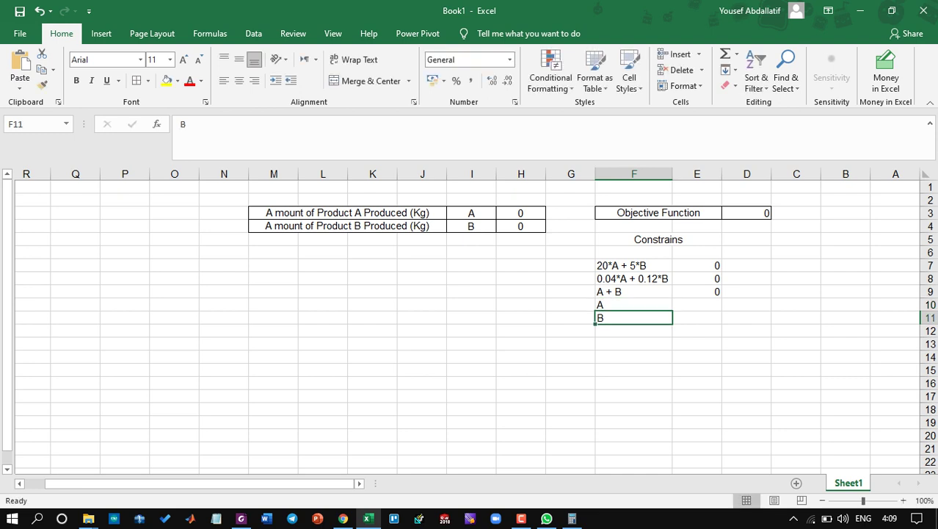
# Enter the formulas =H3 in cell E10 and =H4 in cell E11 for the A and B constraints.
pyautogui.press('Up')
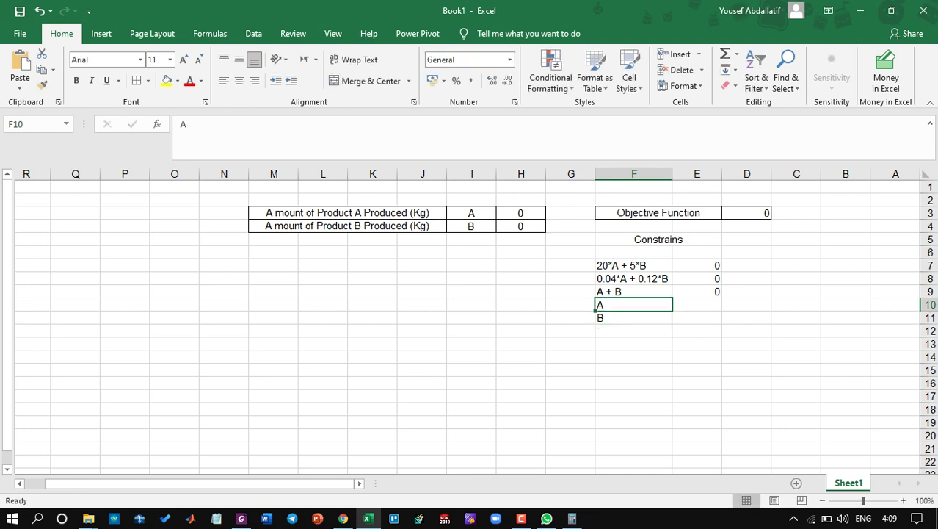
pyautogui.press('Right')
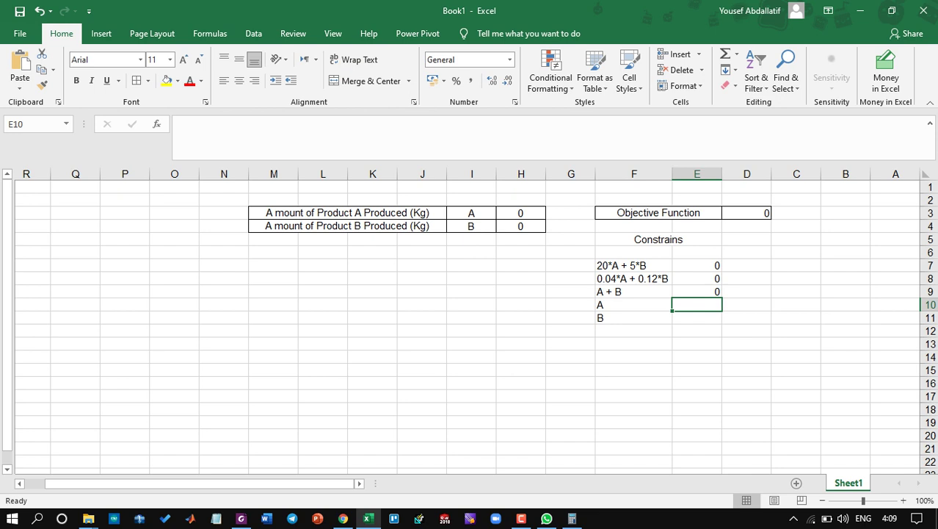
pyautogui.write('=')
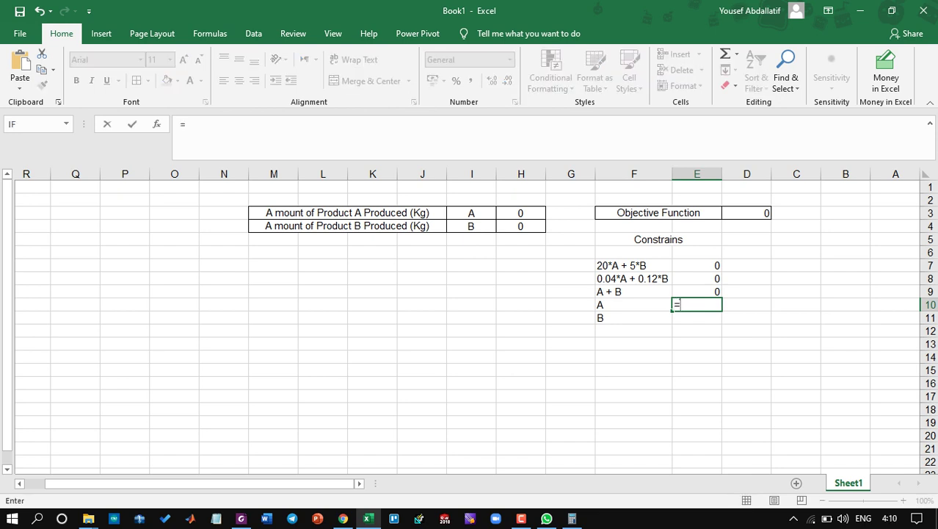
pyautogui.click(521, 213)
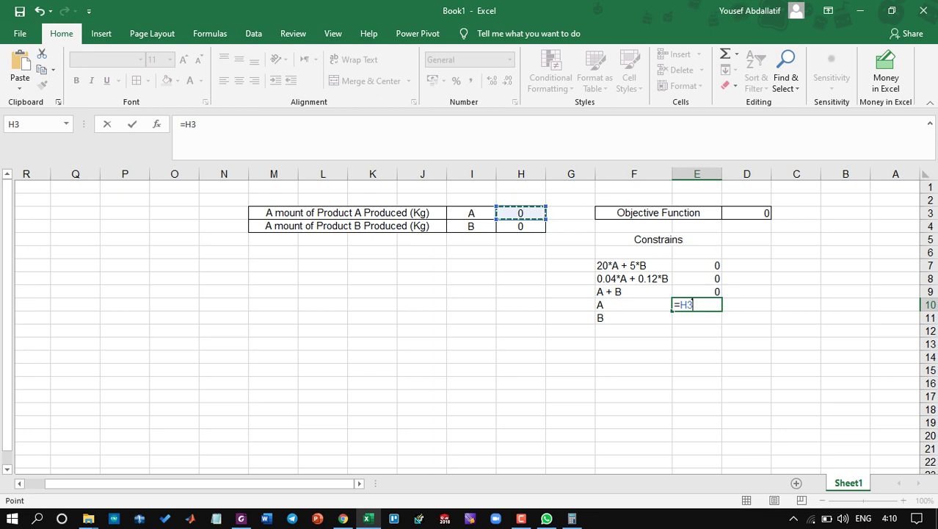
pyautogui.press('Return')
pyautogui.write('=')
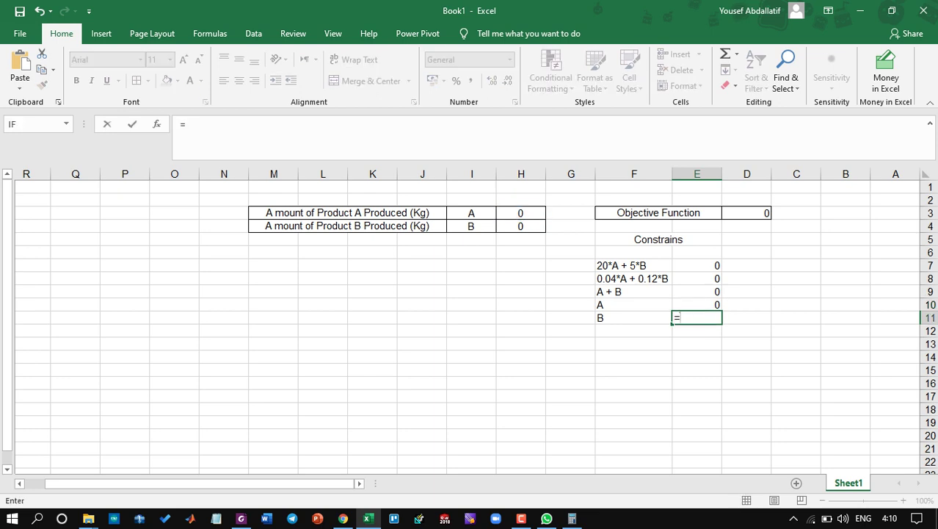
pyautogui.click(520, 226)
pyautogui.press('Return')
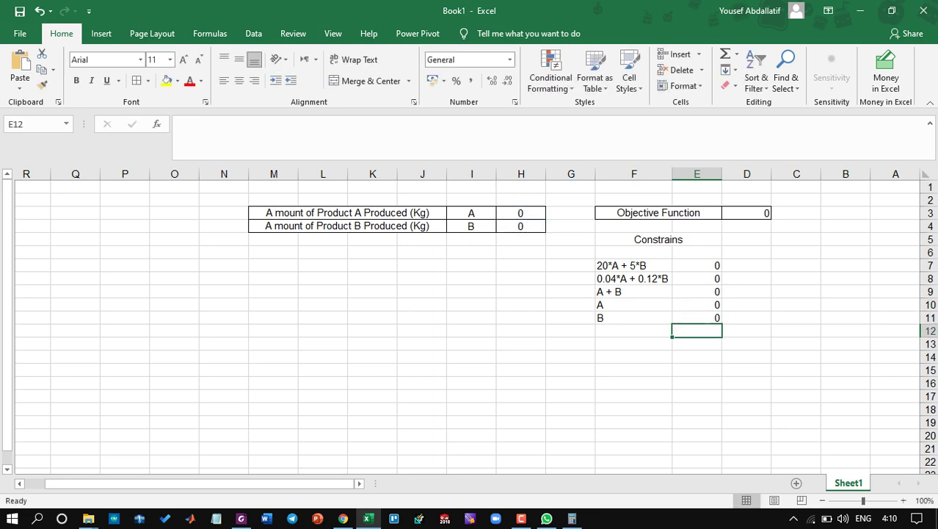
# Enter the first constraint's limit "<= 13750" in cell D7.
pyautogui.click(747, 265)
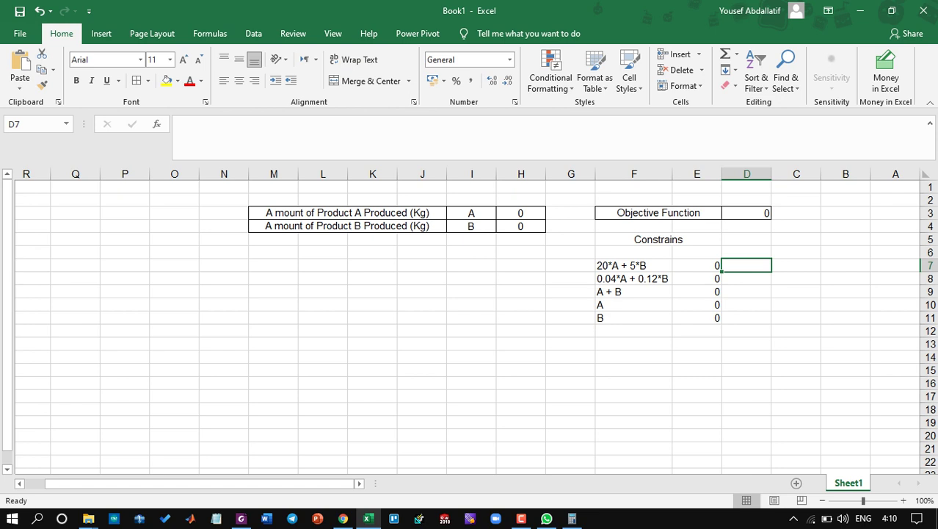
pyautogui.write('<')
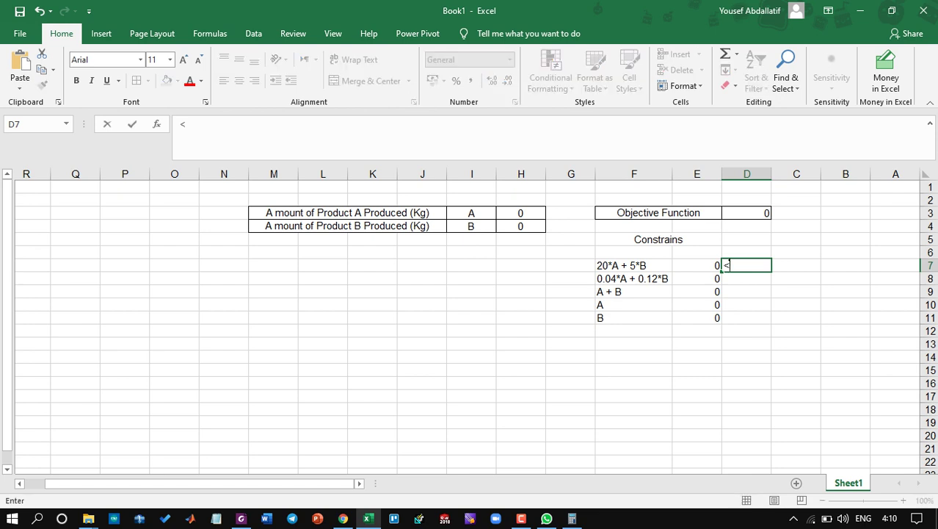
pyautogui.write('= 19')
pyautogui.press('BackSpace')
pyautogui.write('3750')
pyautogui.press('Return')
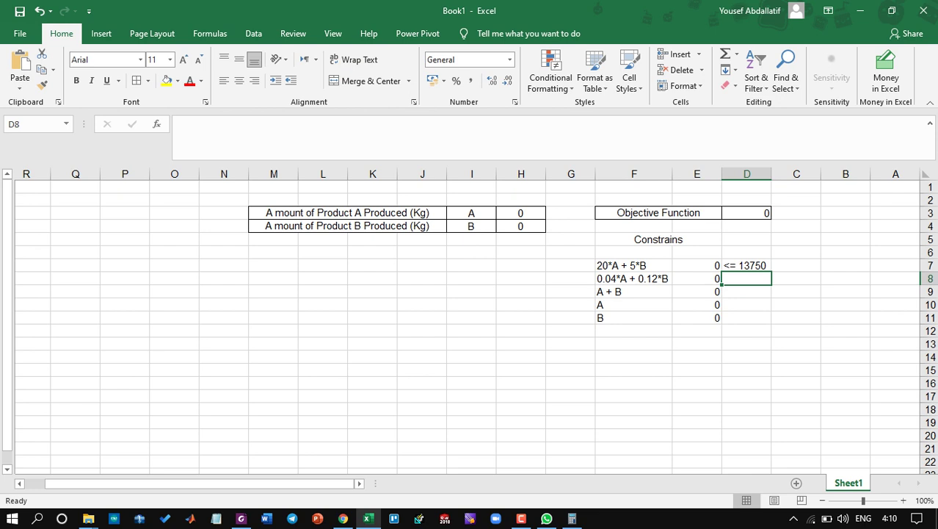
# Fill the limit from D7 down to D9 and edit the copies to "<= 40" in D8 and "<= 550" in D9.
pyautogui.click(747, 265)
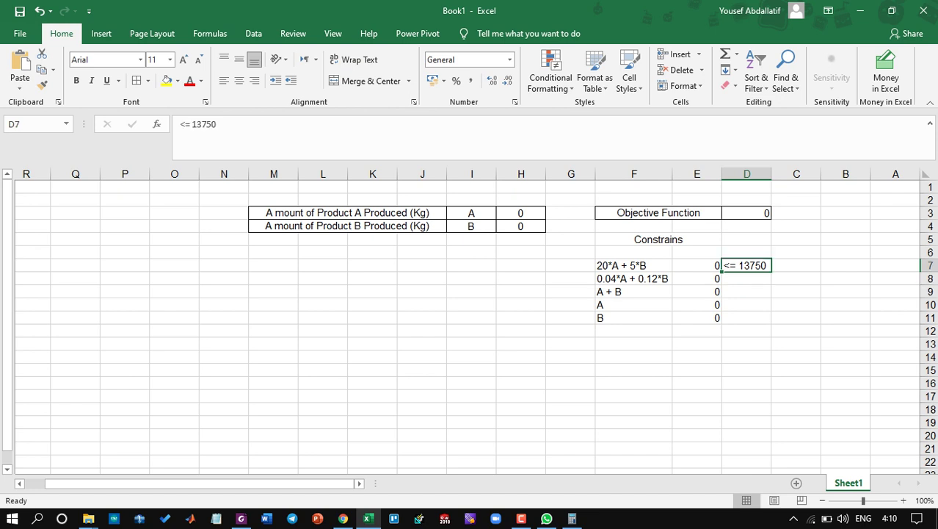
pyautogui.moveTo(722, 271); pyautogui.dragTo(752, 295)
pyautogui.click(747, 278)
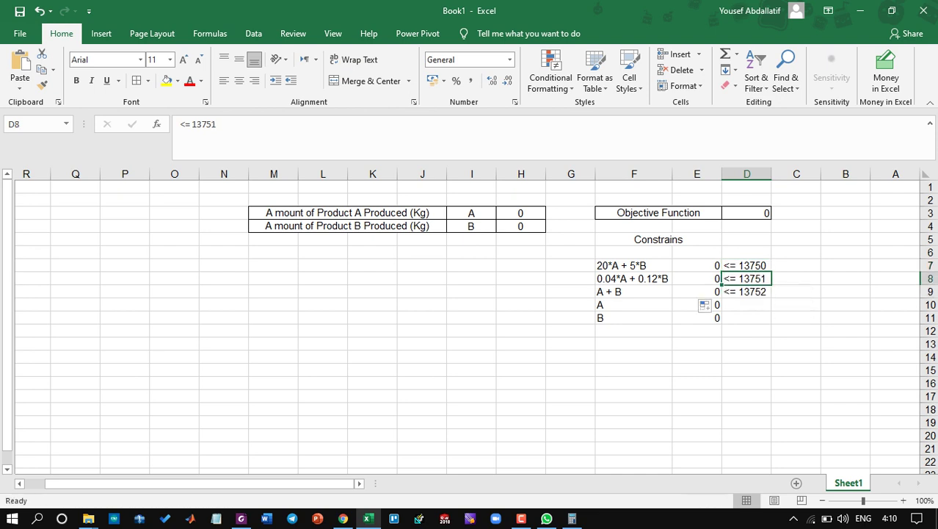
pyautogui.moveTo(217, 124); pyautogui.dragTo(193, 124)
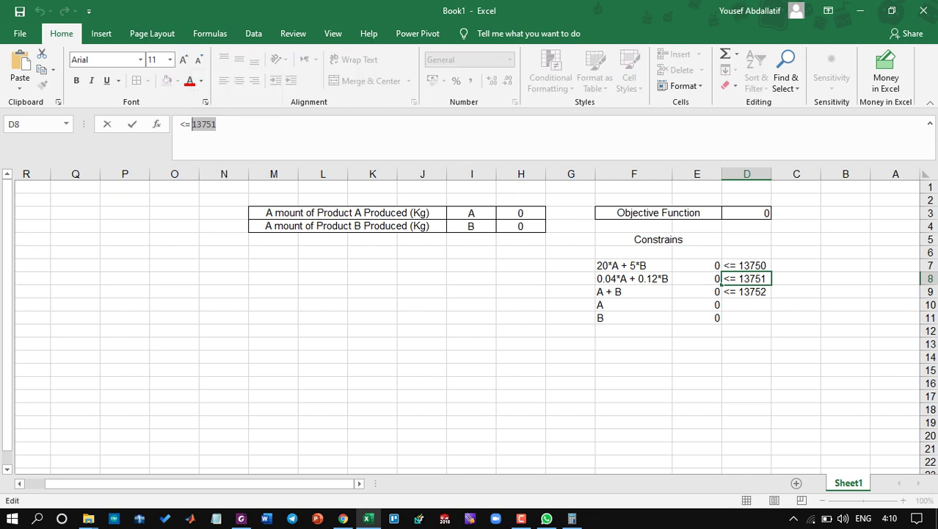
pyautogui.write('40')
pyautogui.press('Return')
pyautogui.moveTo(216, 124); pyautogui.dragTo(191, 125)
pyautogui.write('550')
pyautogui.press('Return')
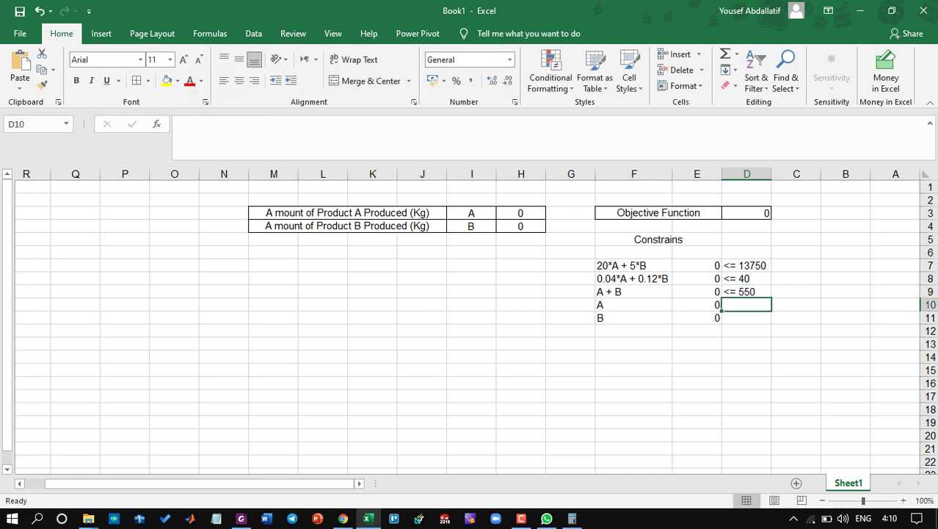
# Enter the limit ">0" for the A and B constraints in cells D10 and D11.
pyautogui.write('>')
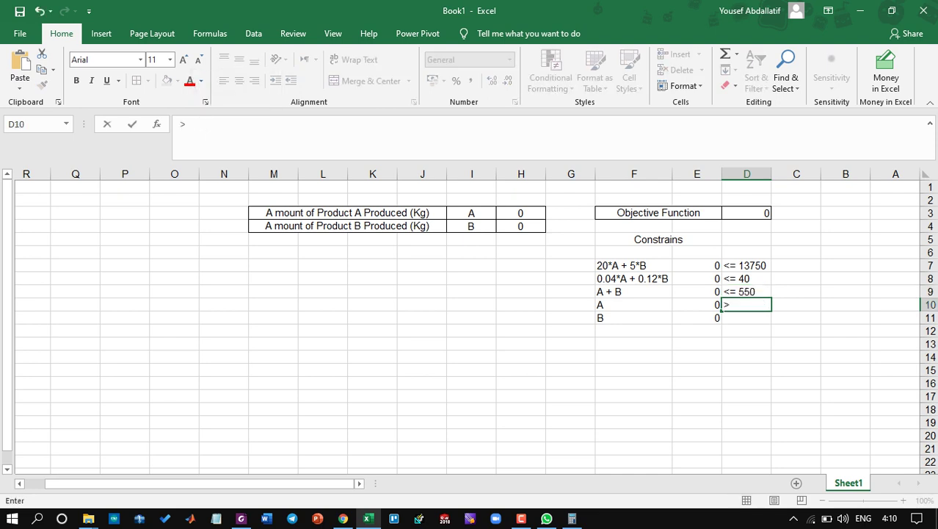
pyautogui.write('0')
pyautogui.press('Return')
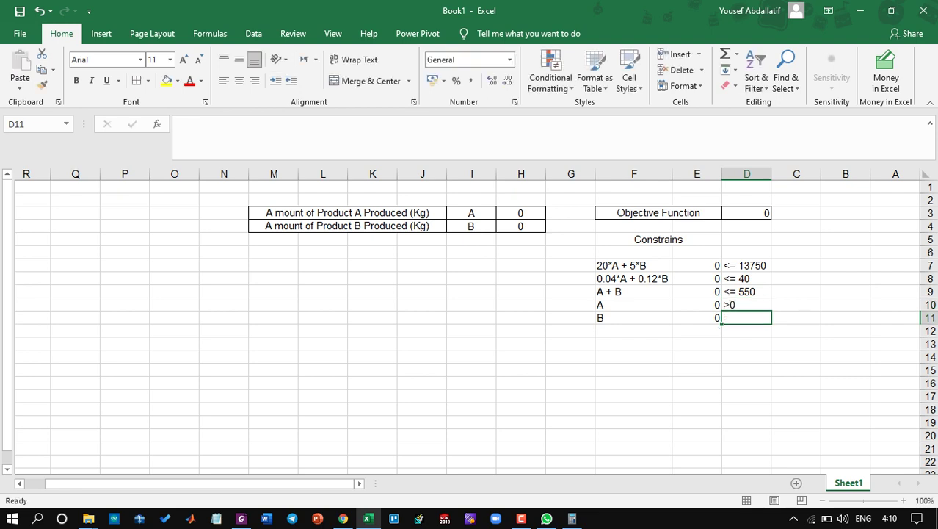
pyautogui.write('.')
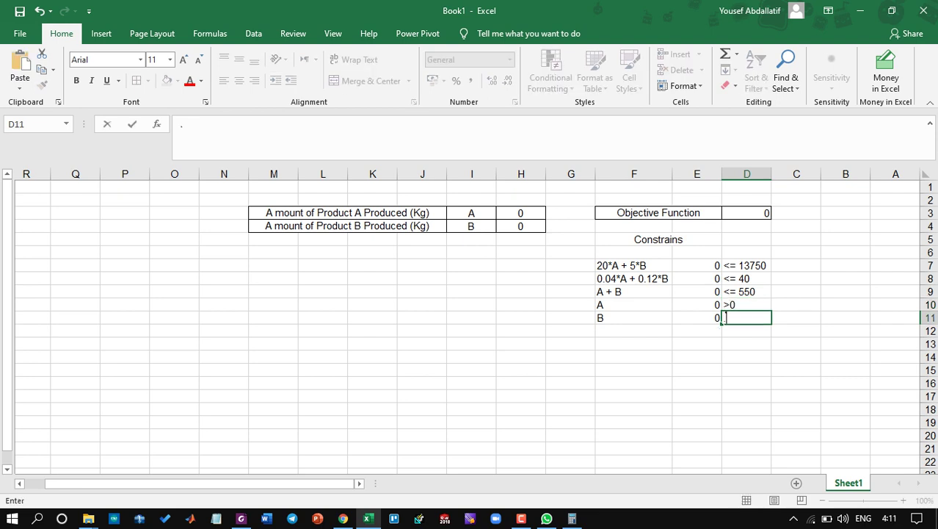
pyautogui.press('BackSpace')
pyautogui.write('>0')
pyautogui.press('Return')
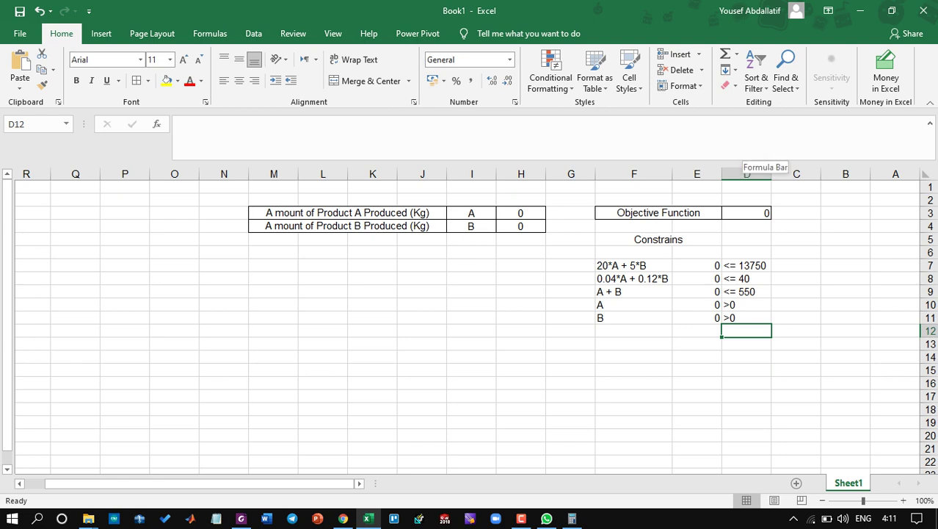
# Open Solver and set the objective to cell D3 with the Max option.
pyautogui.click(253, 34)
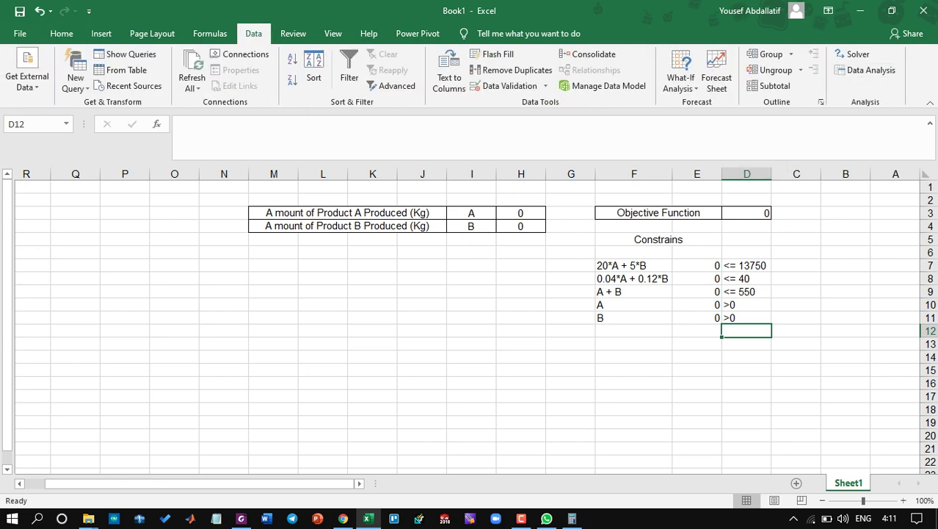
pyautogui.click(855, 54)
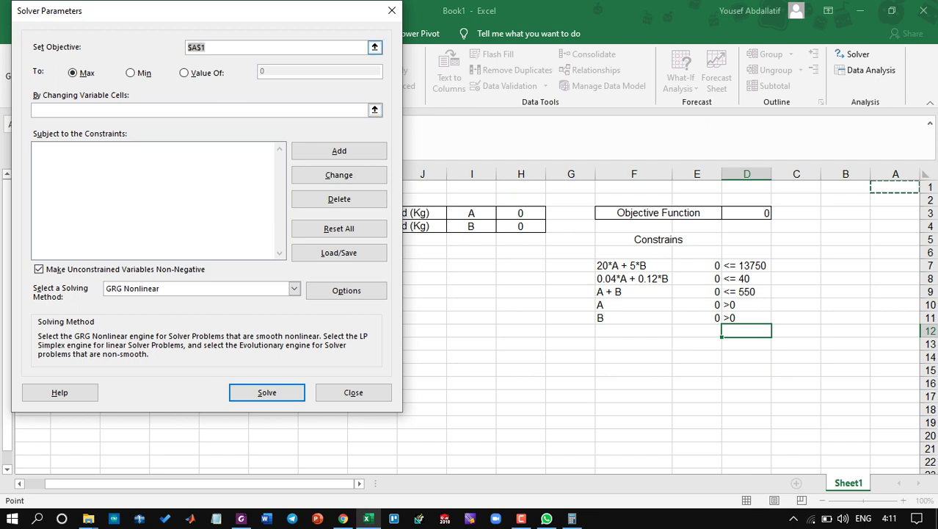
pyautogui.click(746, 213)
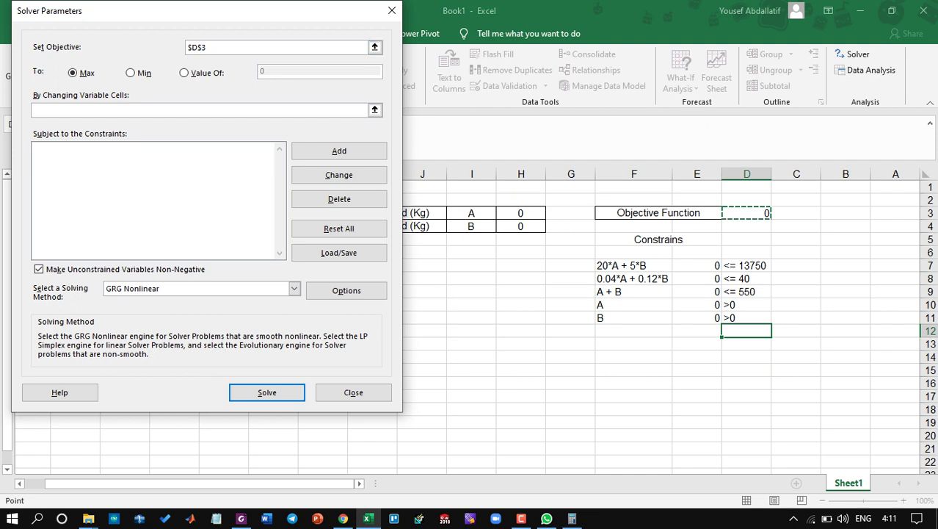
pyautogui.click(73, 73)
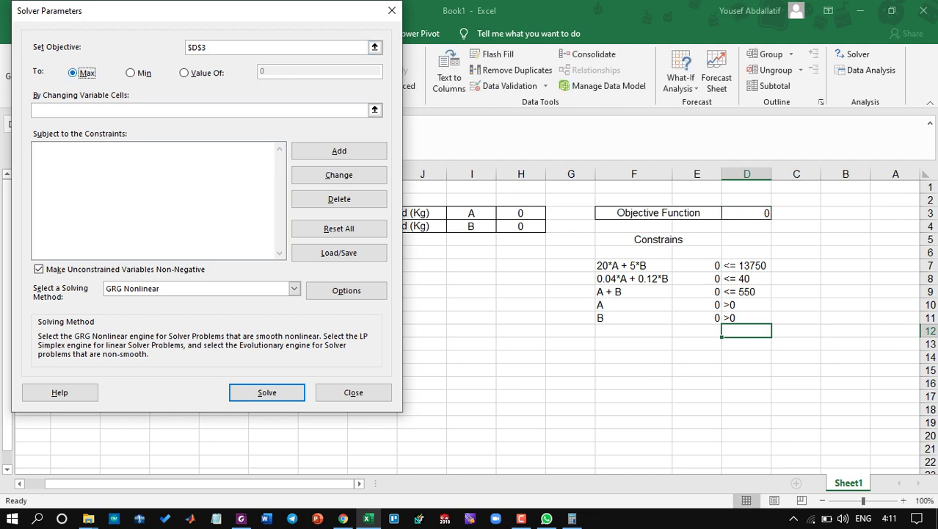
pyautogui.click(235, 47)
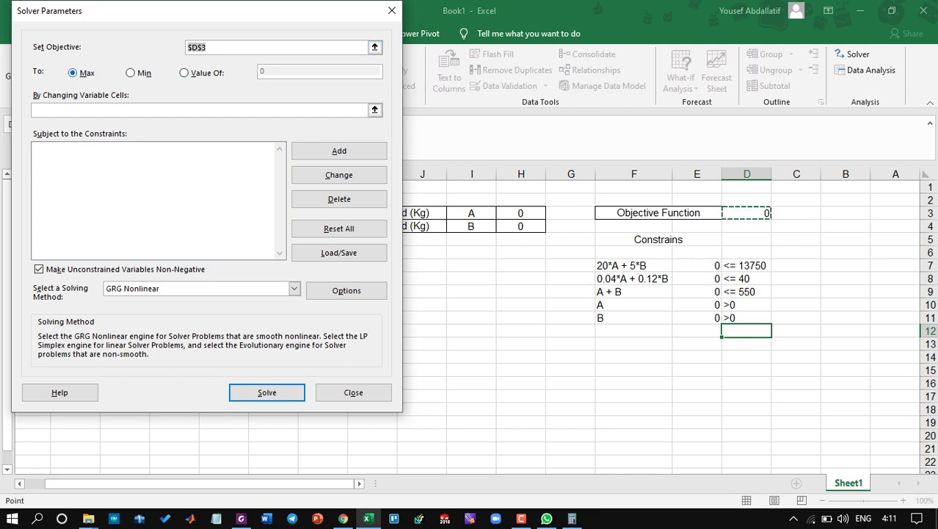
# Set the Solver's changing variable cells to H3:H4.
pyautogui.click(199, 110)
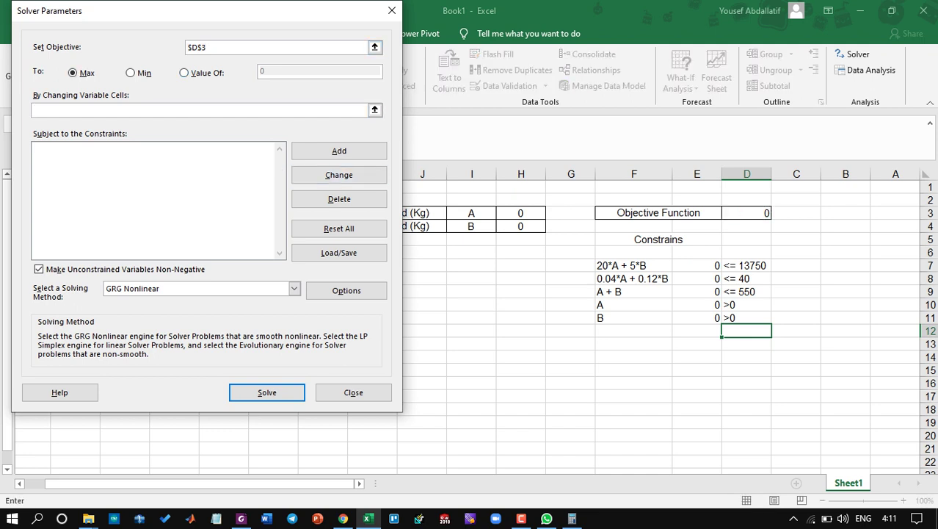
pyautogui.moveTo(520, 213); pyautogui.dragTo(521, 227)
pyautogui.press('Tab')
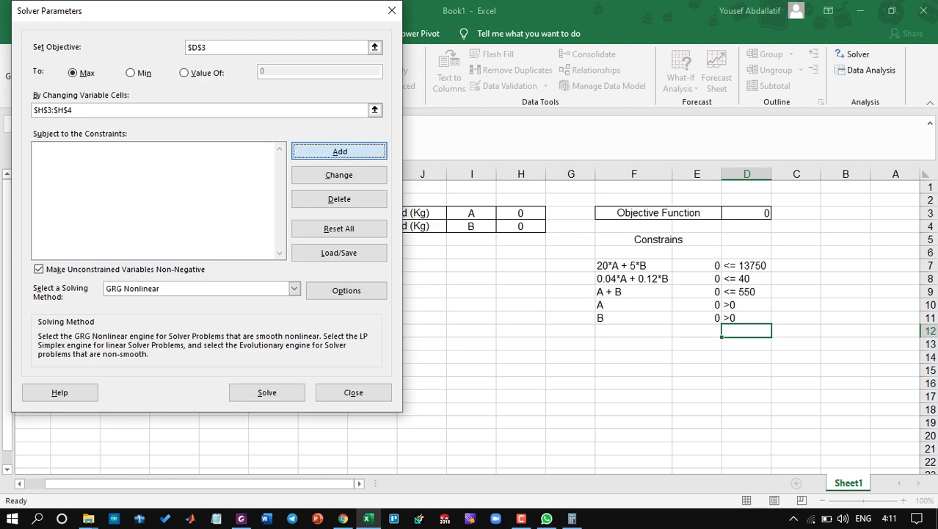
# Add the first Solver constraint, cell E7 <= 13750.
pyautogui.click(339, 151)
pyautogui.moveTo(205, 165); pyautogui.dragTo(328, 107)
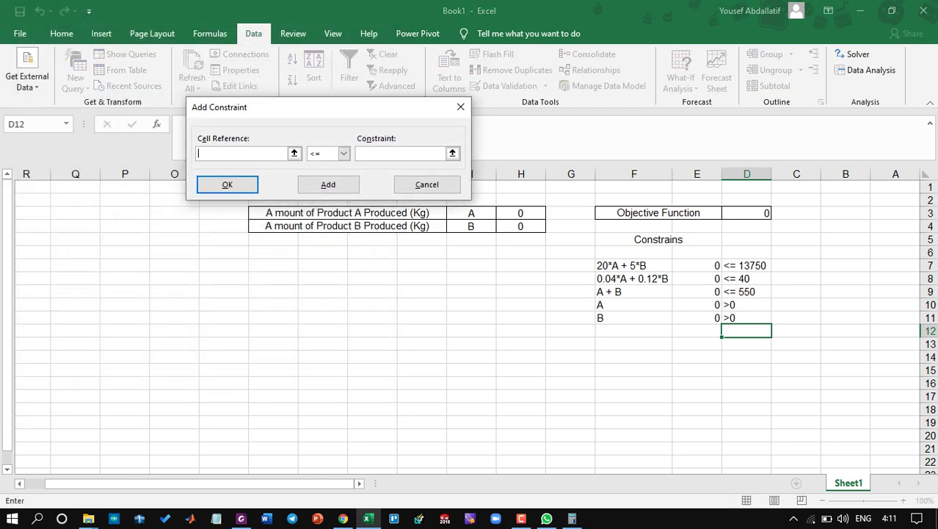
pyautogui.click(697, 266)
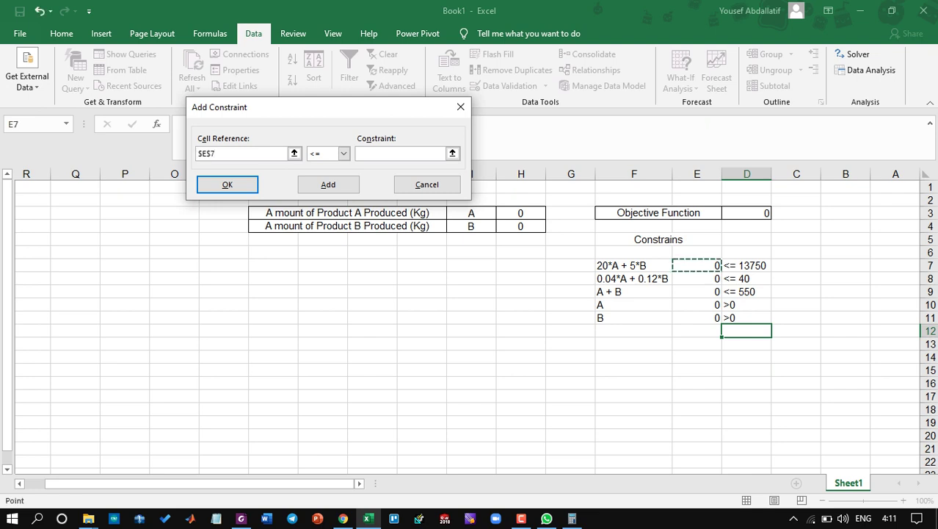
pyautogui.click(408, 154)
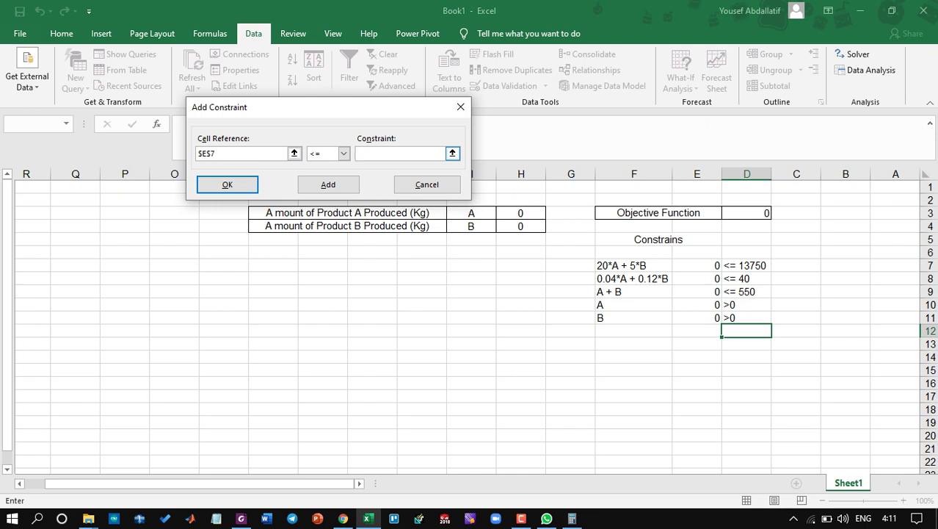
pyautogui.write('13750')
pyautogui.hotkey('alt', 'a')
# Add the second Solver constraint, cell E8 <= 40, and return to the Solver parameters.
pyautogui.write('$E$8')
pyautogui.click(400, 154)
pyautogui.write('40')
pyautogui.press('Tab')
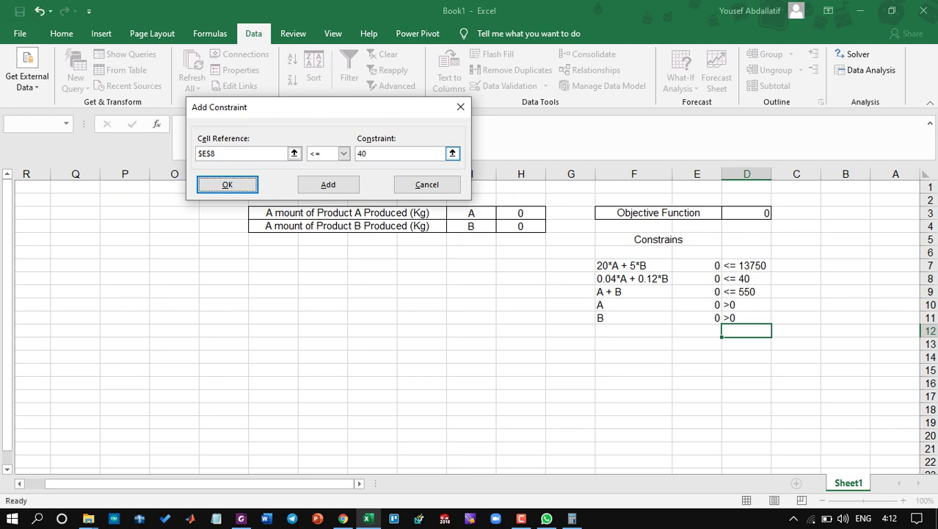
pyautogui.press('Return')
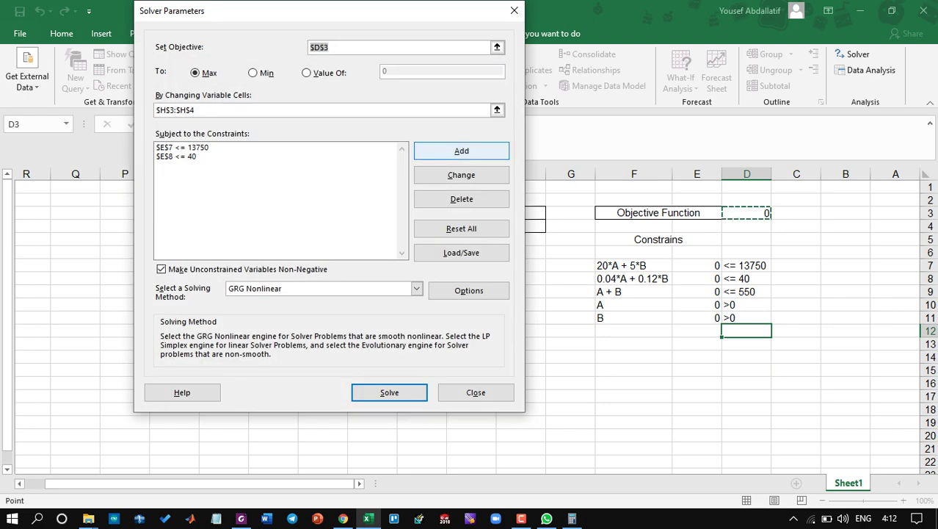
# Add a third Solver constraint, cell E9 <= 550.
pyautogui.press('Return')
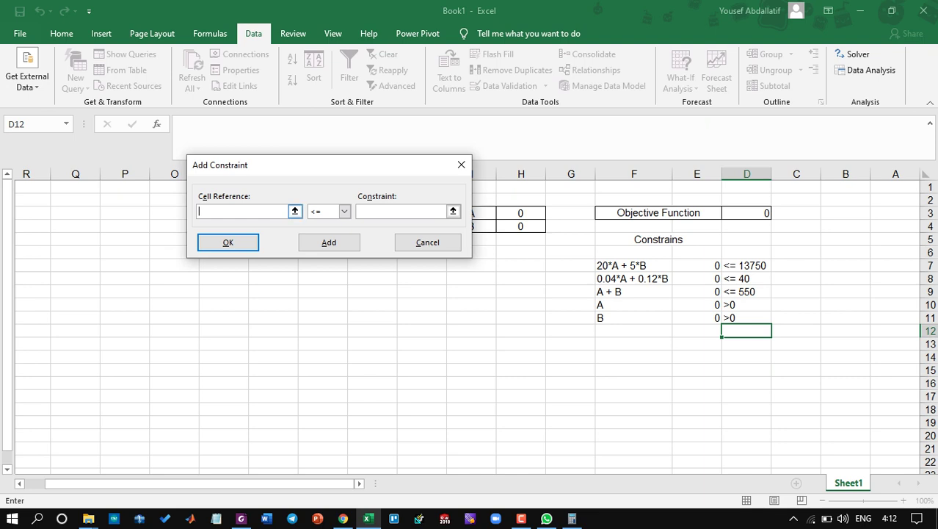
pyautogui.click(697, 291)
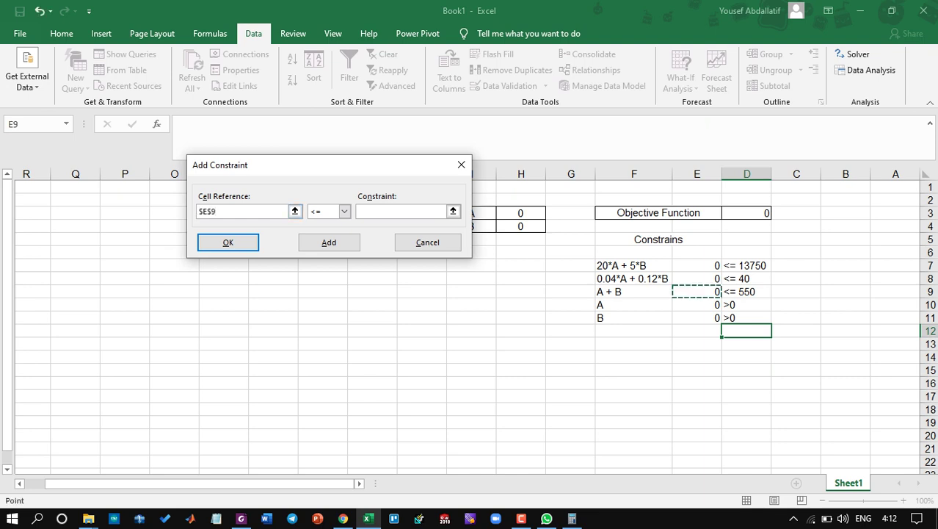
pyautogui.click(406, 212)
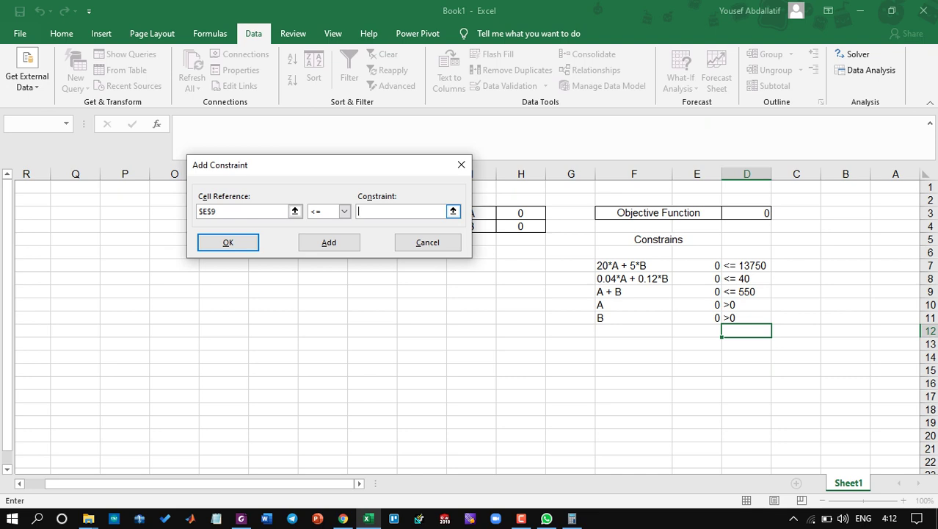
pyautogui.write('550')
pyautogui.click(329, 242)
# Add a fourth Solver constraint, cell E10 >= 0.
pyautogui.click(696, 305)
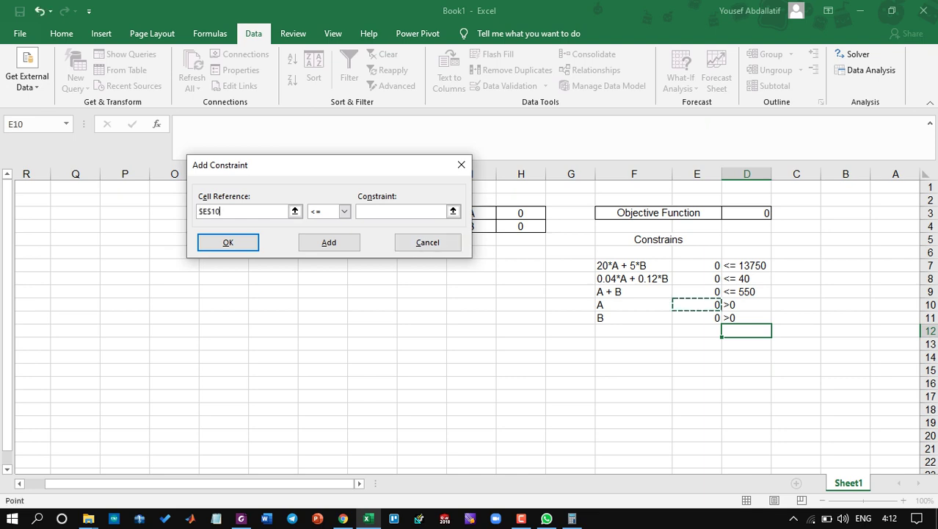
pyautogui.click(344, 211)
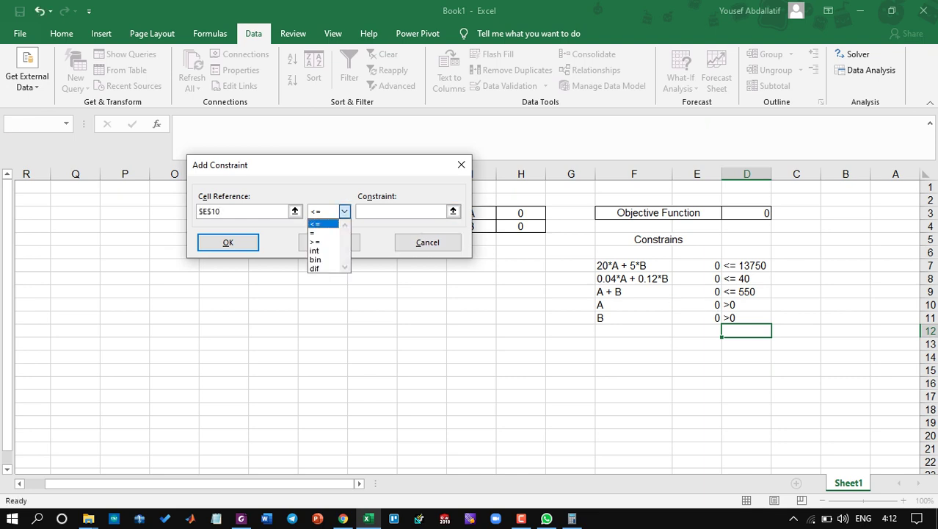
pyautogui.press('Down')
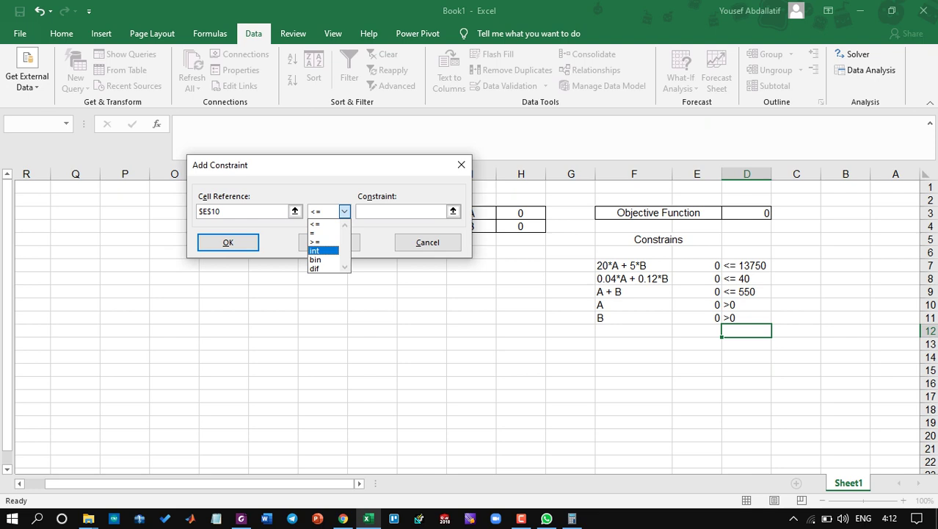
pyautogui.press('Up')
pyautogui.press('Return')
pyautogui.press('Tab')
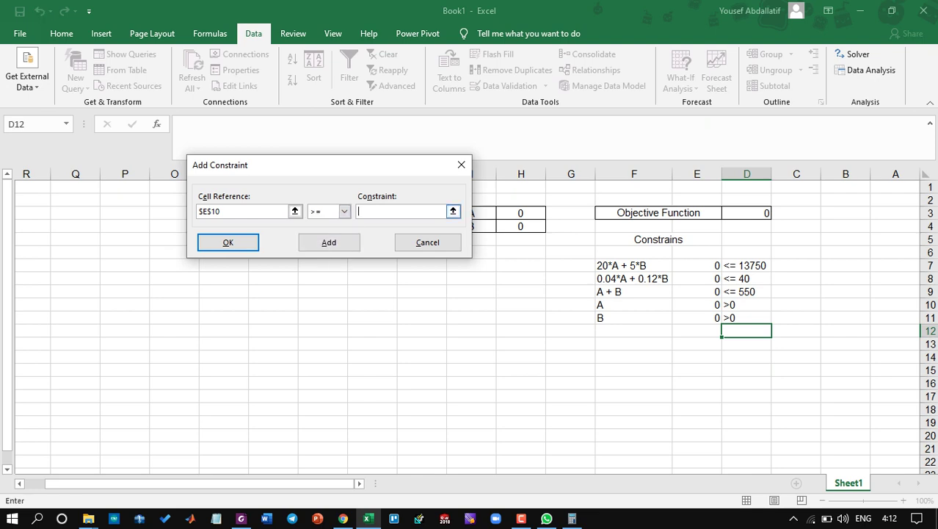
pyautogui.write('0')
pyautogui.press('Tab')
pyautogui.press('Tab')
pyautogui.click(329, 242)
# Add the fifth Solver constraint, cell E11 >= 0, and return to the Solver parameters.
pyautogui.click(697, 318)
pyautogui.click(344, 212)
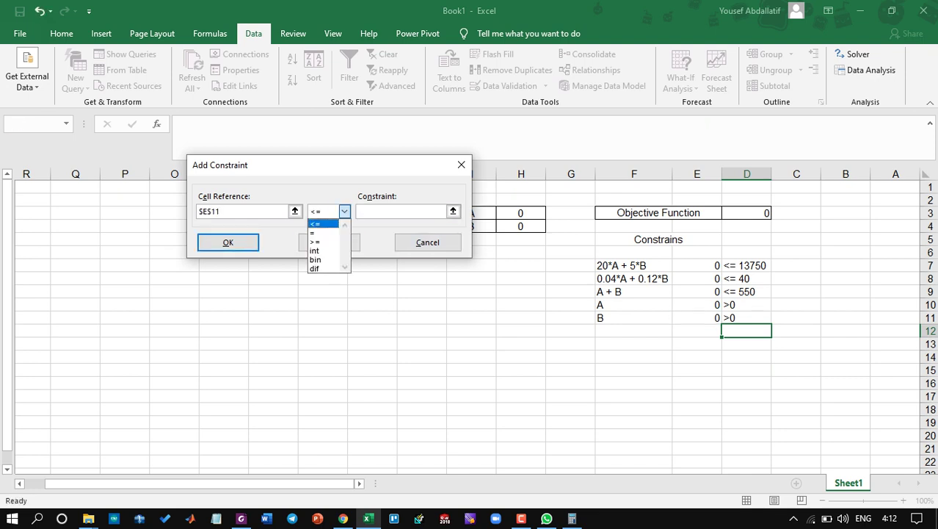
pyautogui.press('Down')
pyautogui.press('Down')
pyautogui.press('Tab')
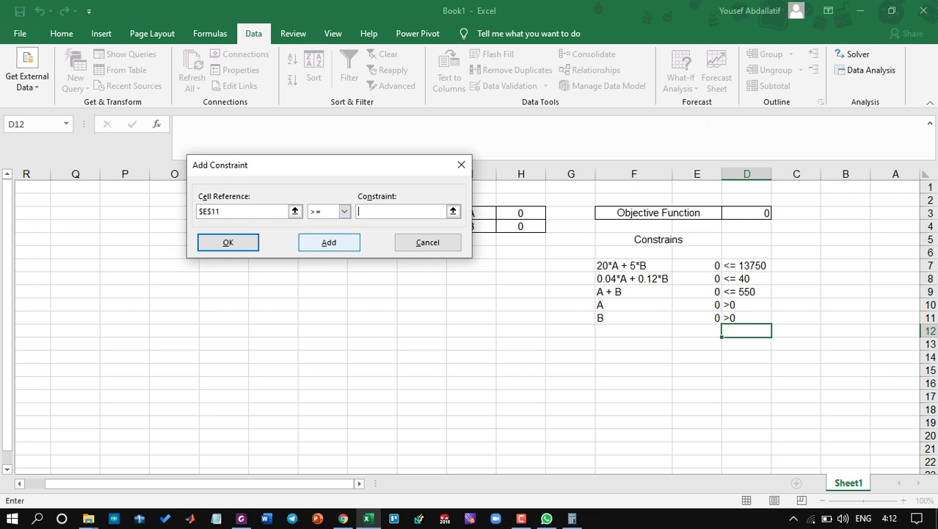
pyautogui.write('0')
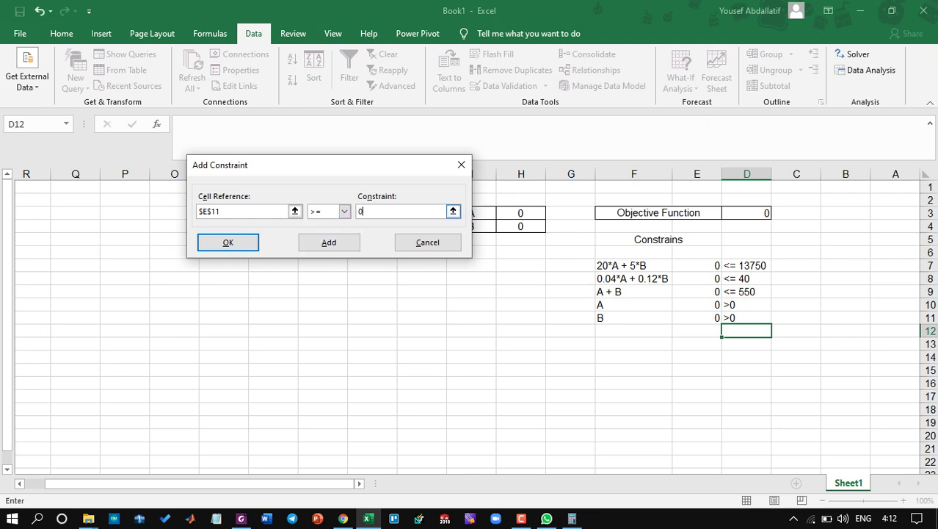
pyautogui.click(227, 242)
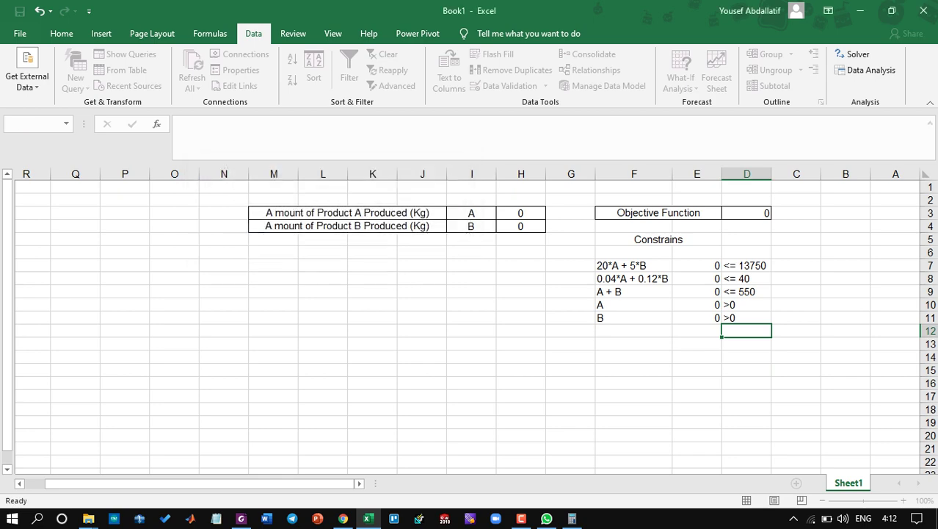
# Review each of the constraints listed in the Solver parameters against the worksheet.
pyautogui.click(183, 147)
pyautogui.click(184, 157)
pyautogui.click(183, 165)
pyautogui.click(183, 174)
pyautogui.click(184, 182)
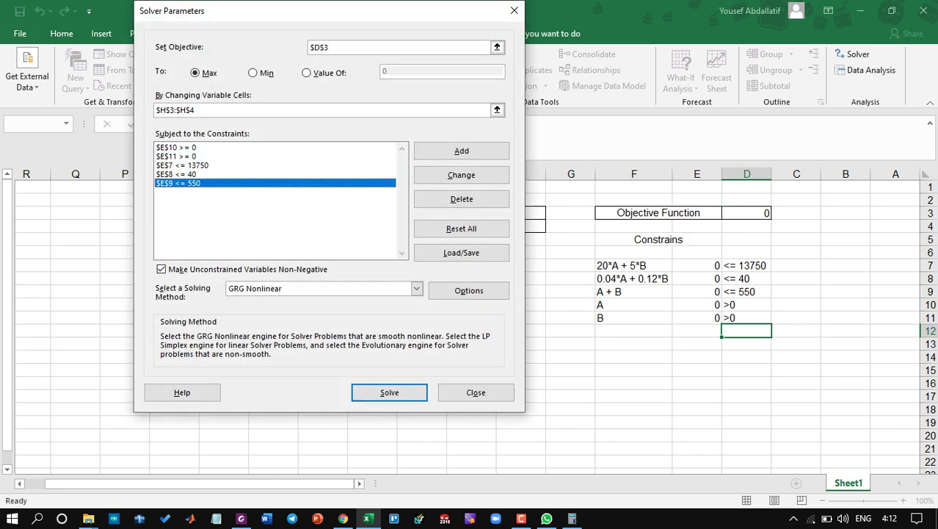
pyautogui.click(183, 156)
pyautogui.click(184, 148)
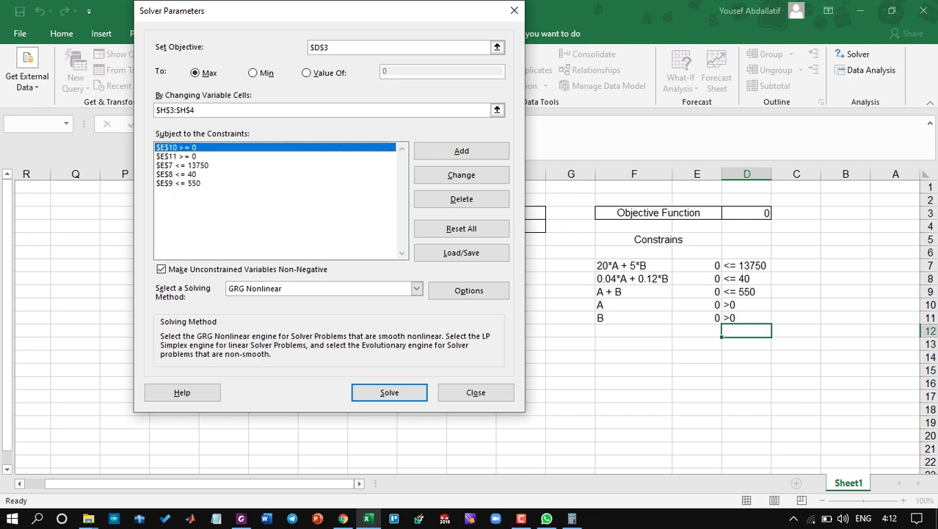
# Select GRG Nonlinear as the solving method and solve the problem.
pyautogui.click(416, 288)
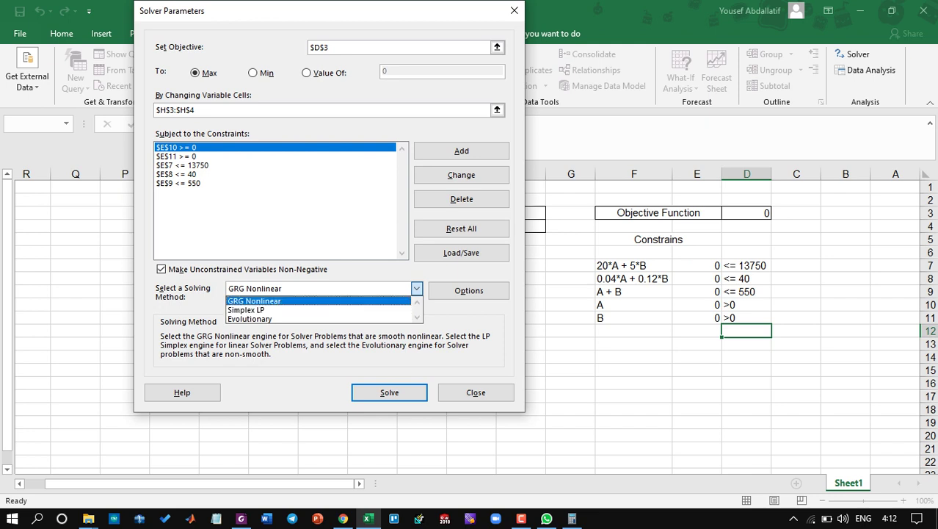
pyautogui.click(316, 301)
pyautogui.click(416, 289)
pyautogui.click(416, 288)
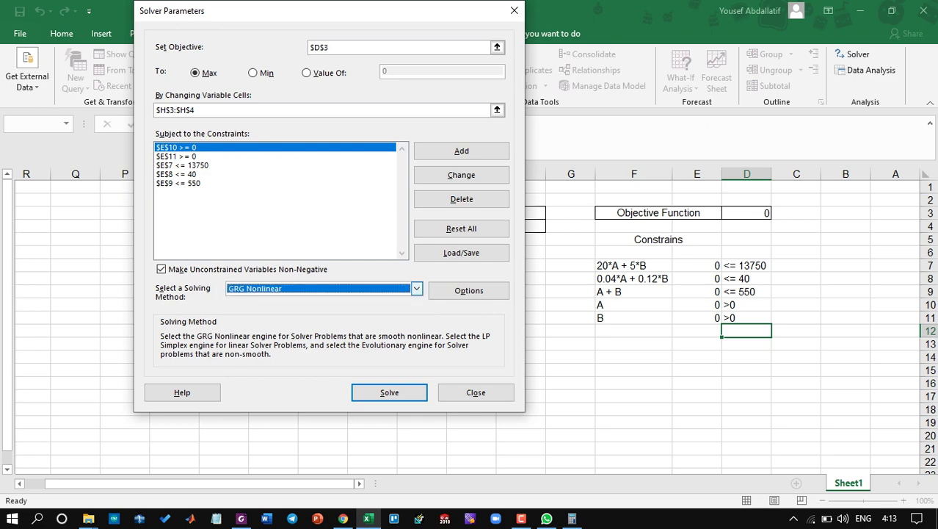
pyautogui.moveTo(433, 11); pyautogui.dragTo(368, 58)
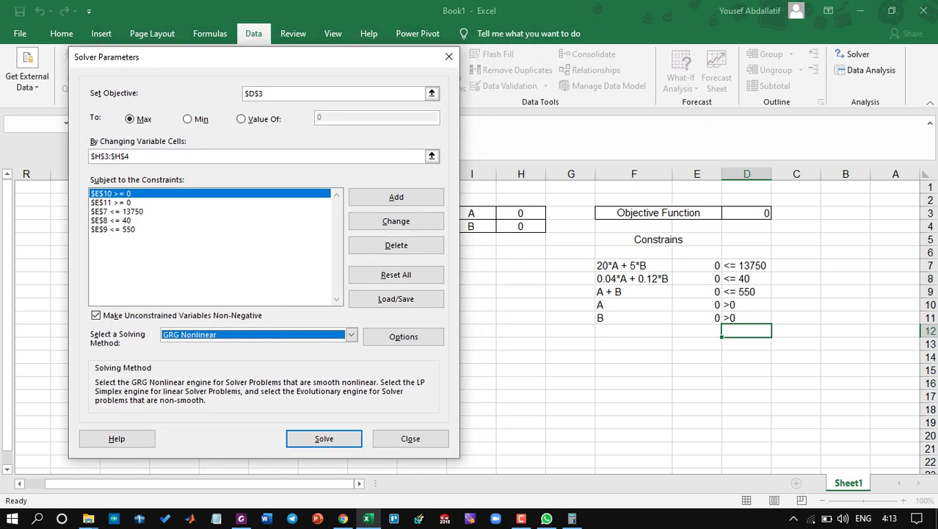
pyautogui.moveTo(154, 57); pyautogui.dragTo(144, 24)
pyautogui.click(313, 406)
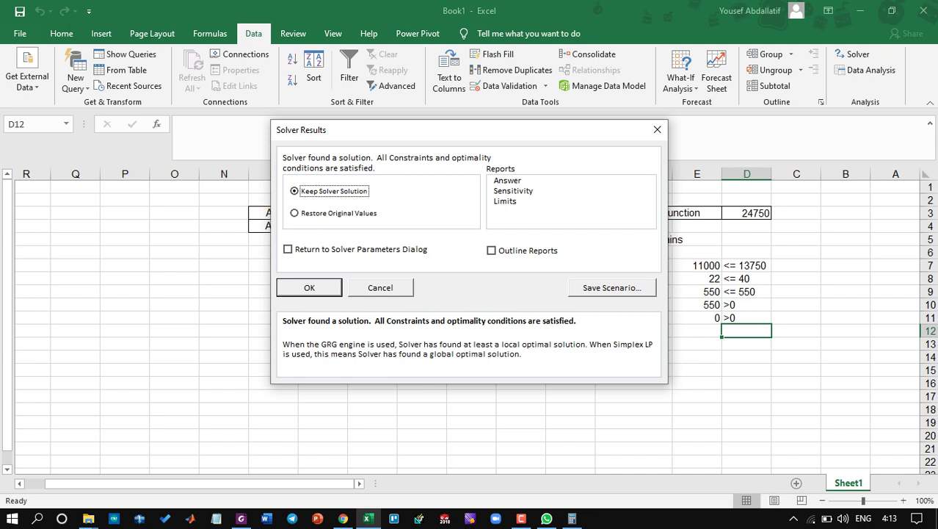
# Keep the Solver solution and generate the Answer and Sensitivity reports.
pyautogui.click(508, 180)
pyautogui.click(513, 191)
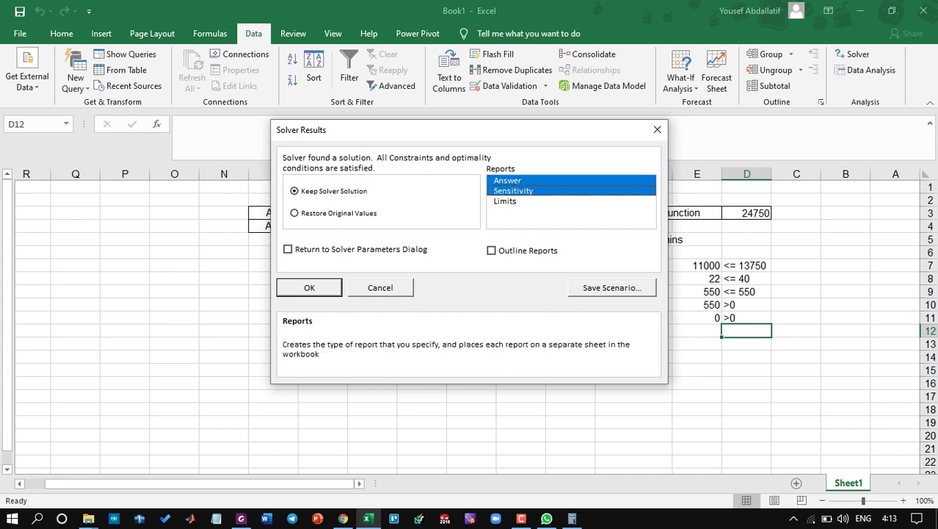
pyautogui.press('Return')
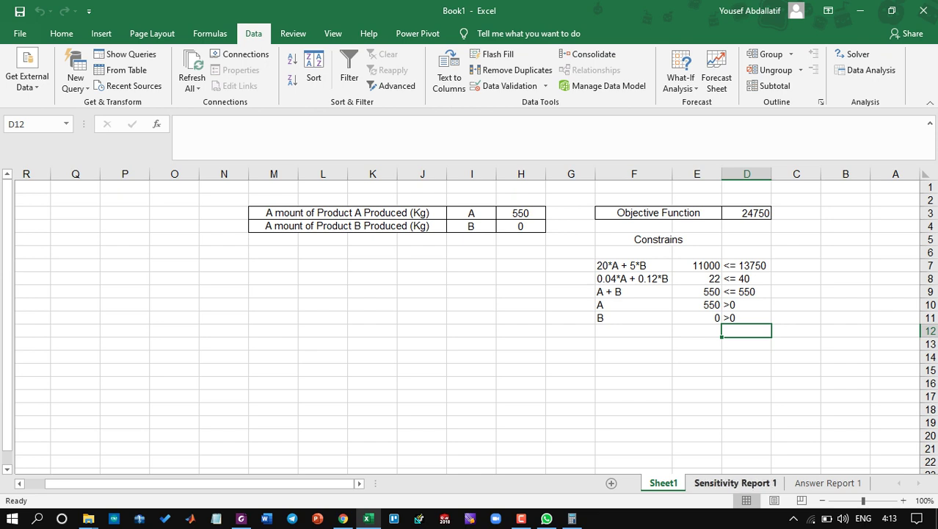
# Examine the Sensitivity Report 1 sheet and the objective, variable and constraint tables of Answer Report 1.
pyautogui.click(735, 482)
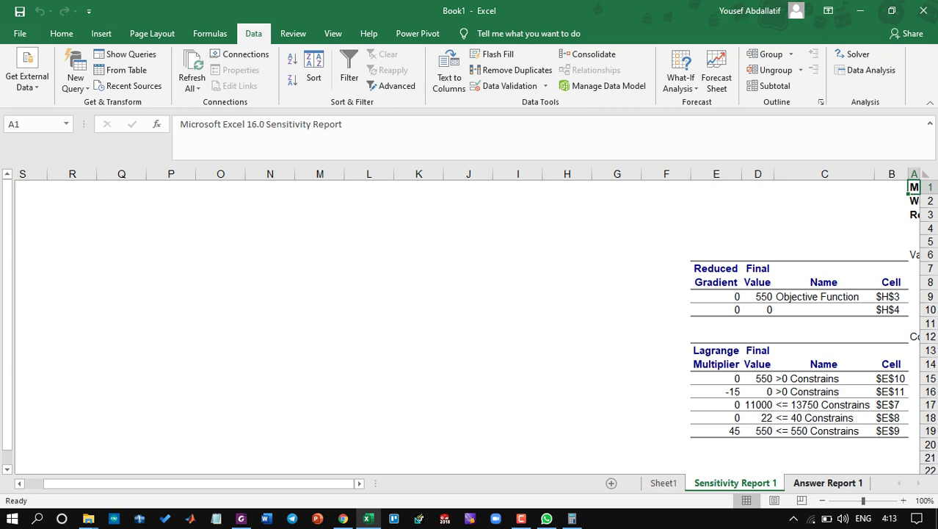
pyautogui.click(827, 482)
pyautogui.scroll(-2, 469, 323)
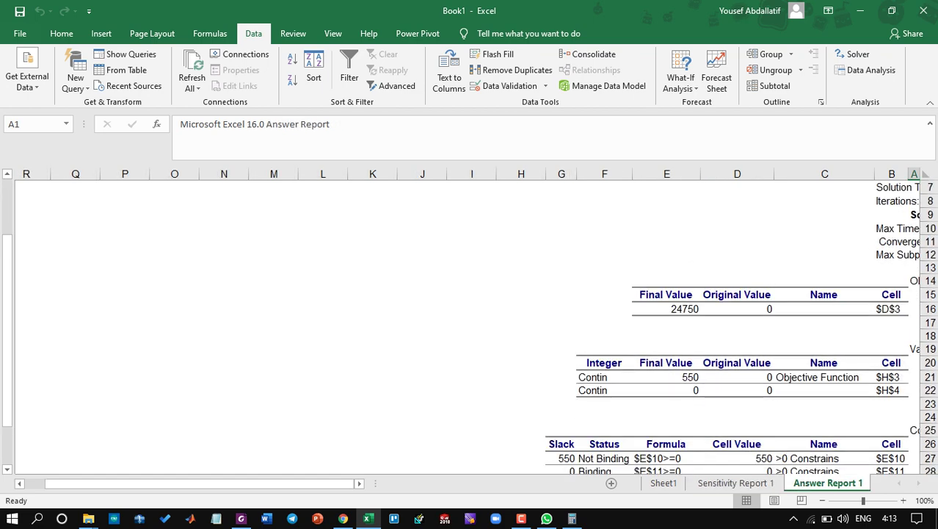
pyautogui.scroll(-1, 470, 323)
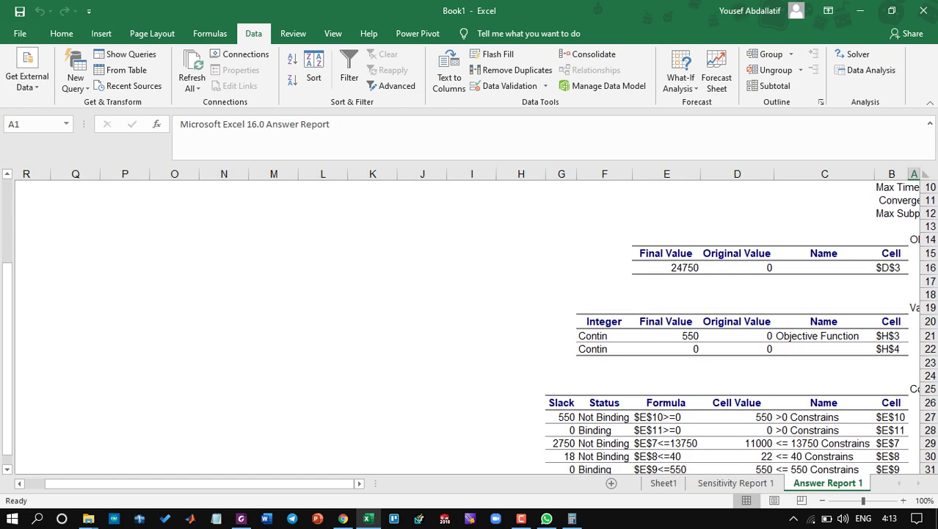
pyautogui.scroll(-1, 470, 323)
pyautogui.scroll(-1, 469, 323)
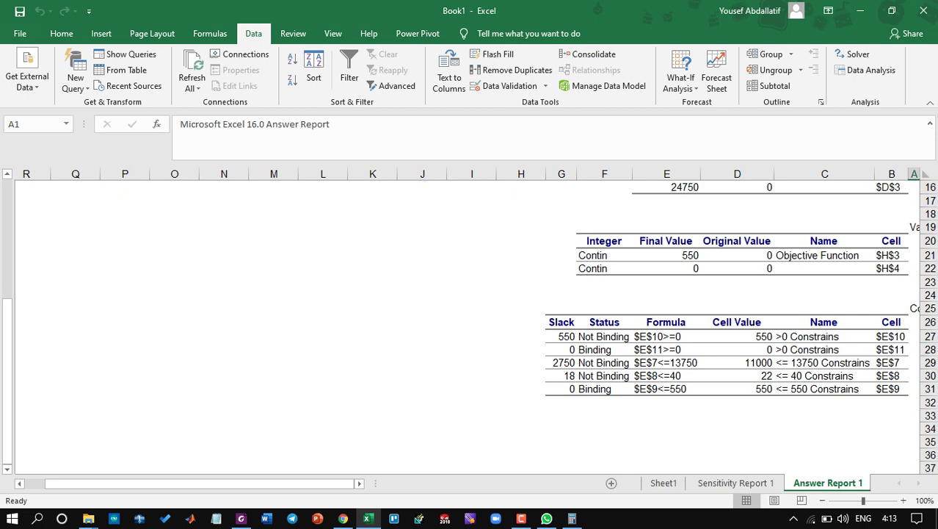
# Switch to Foxit PhantomPDF and compare the hand-drawn graph in Doc1.pdf with the Solver results on Sheet1 in Excel.
pyautogui.click(241, 518)
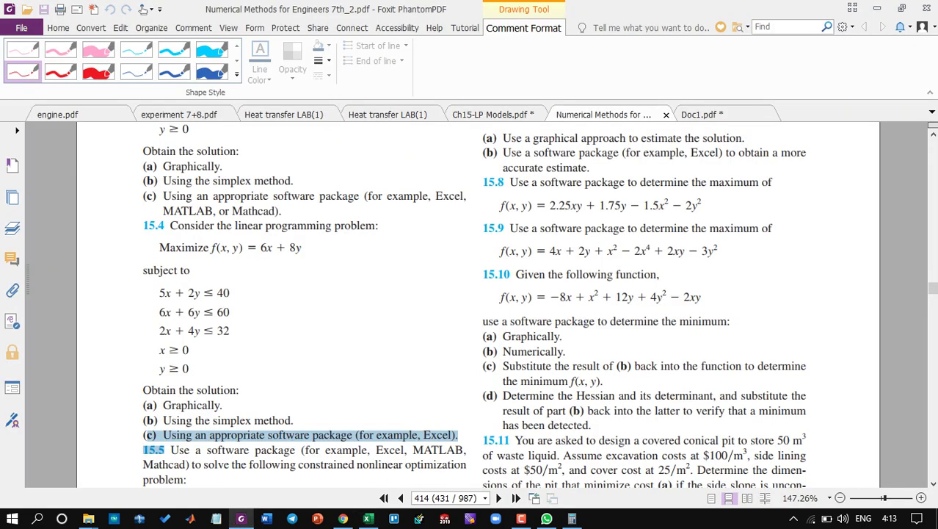
pyautogui.click(702, 114)
pyautogui.scroll(6, 479, 305)
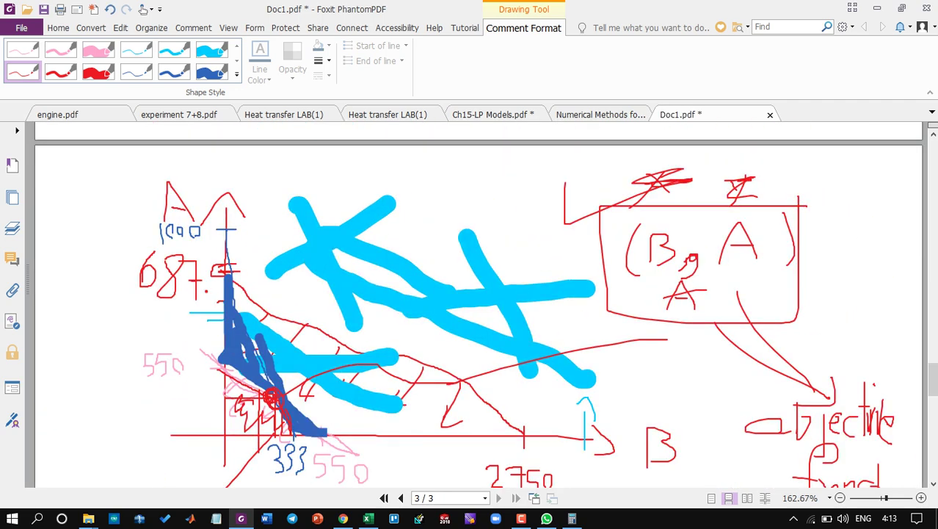
pyautogui.scroll(-3, 477, 305)
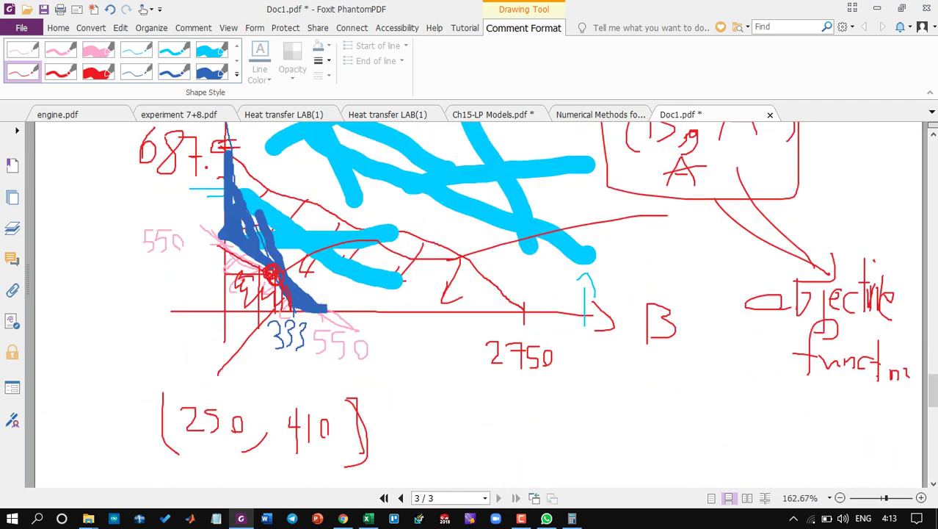
pyautogui.scroll(1, 477, 304)
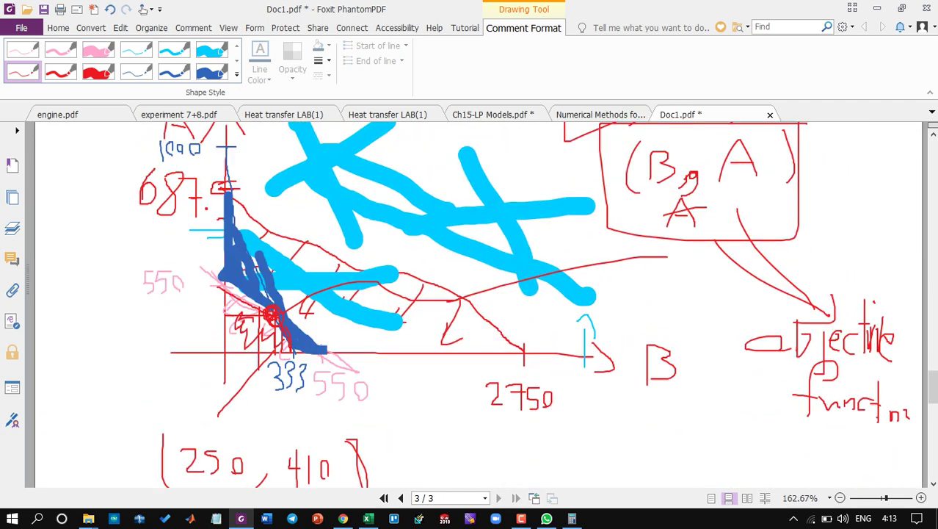
pyautogui.click(368, 518)
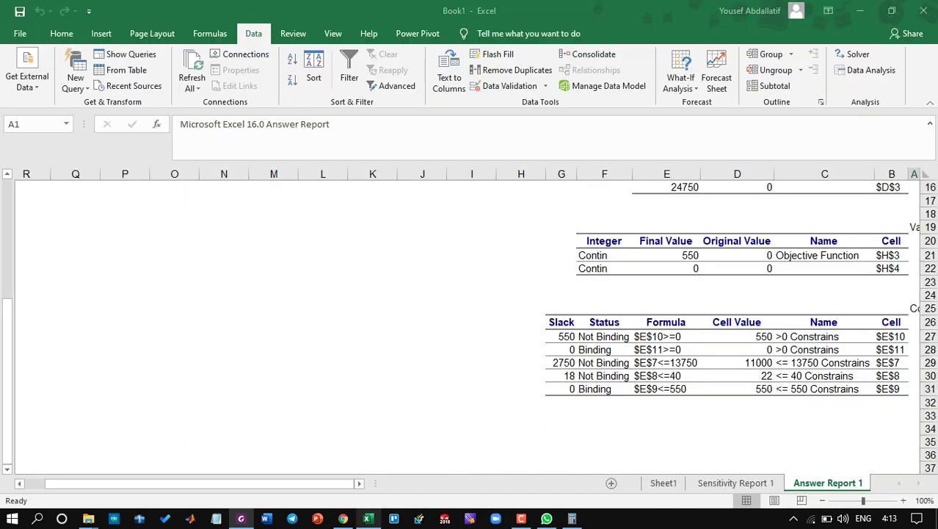
pyautogui.click(663, 482)
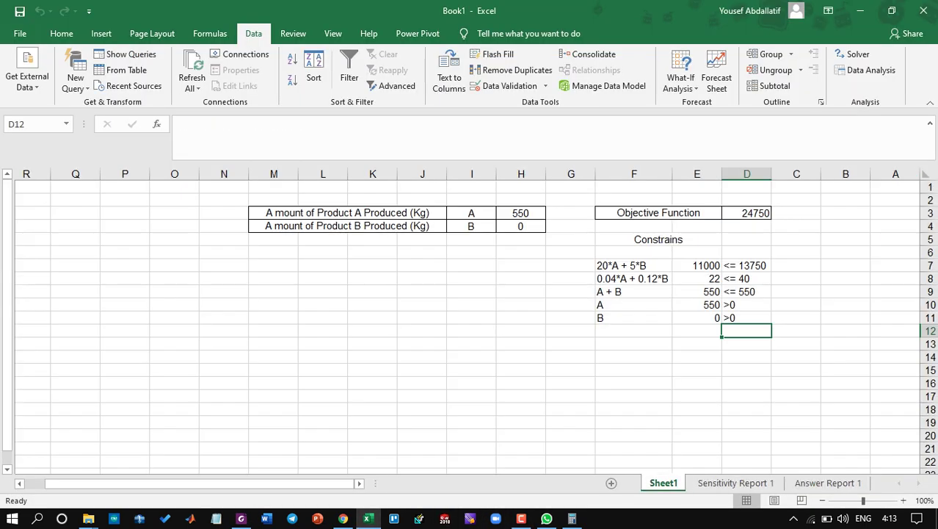
pyautogui.click(367, 519)
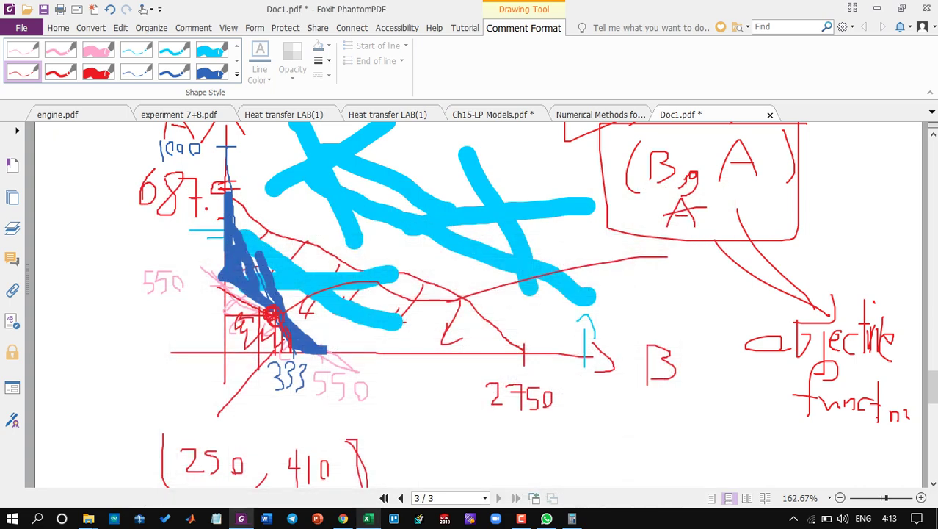
# Mark the 550 point on the graph's A axis in red and add red strokes along the axis, above the point and in the region below it.
pyautogui.moveTo(214, 282)
pyautogui.mouseDown()
pyautogui.moveTo(225, 288)
pyautogui.moveTo(214, 293)
pyautogui.moveTo(217, 284)
pyautogui.mouseUp()
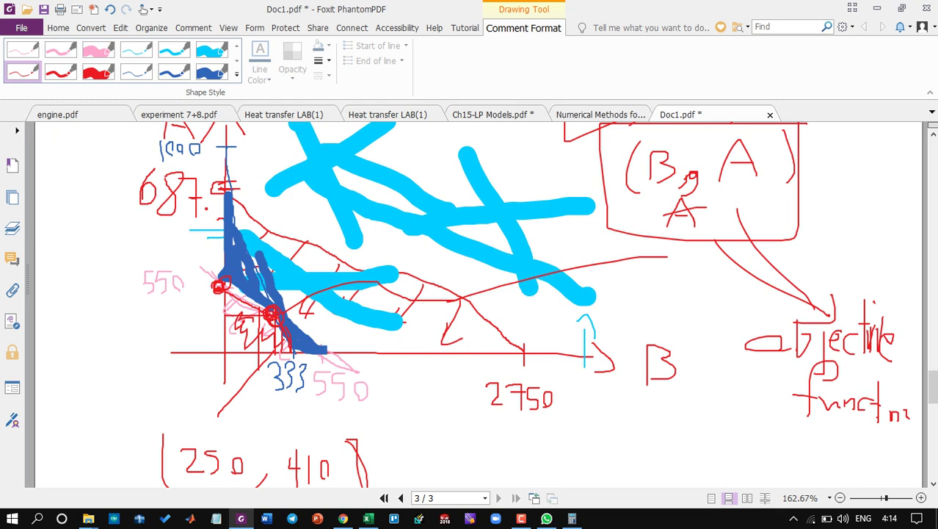
pyautogui.moveTo(213, 290); pyautogui.dragTo(207, 295)
pyautogui.moveTo(222, 358); pyautogui.dragTo(221, 168)
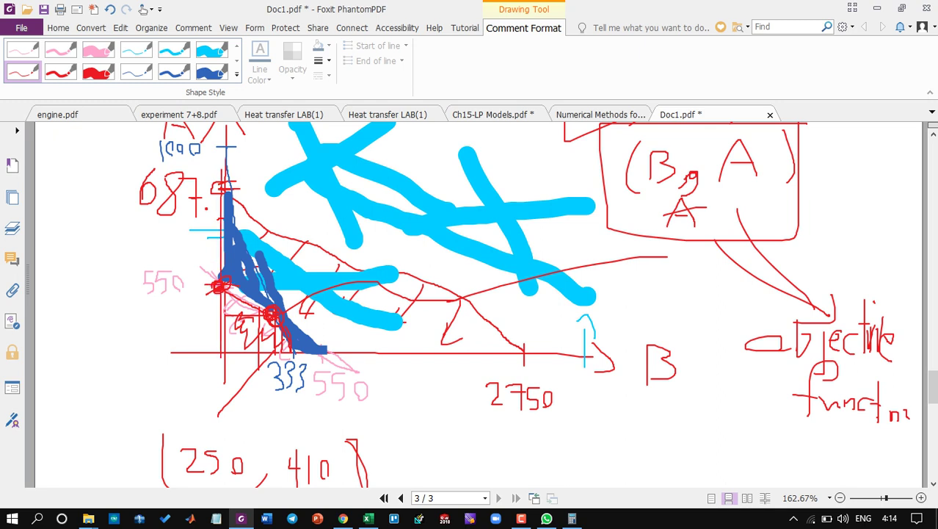
pyautogui.moveTo(173, 246); pyautogui.dragTo(218, 246)
pyautogui.moveTo(242, 389)
pyautogui.mouseDown()
pyautogui.moveTo(248, 349)
pyautogui.moveTo(231, 342)
pyautogui.mouseUp()
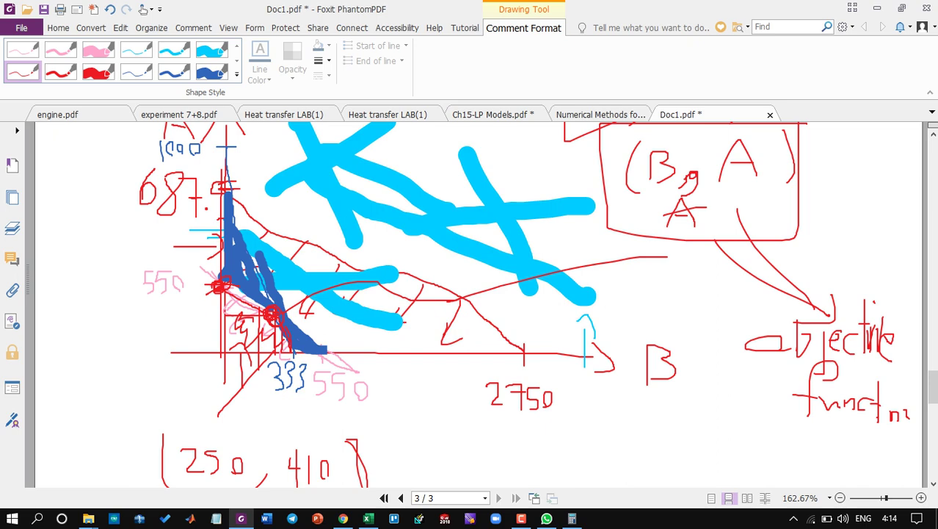
# Bring up the Numerical Methods for Engineers PDF at linear programming problem 15.4.
pyautogui.click(600, 115)
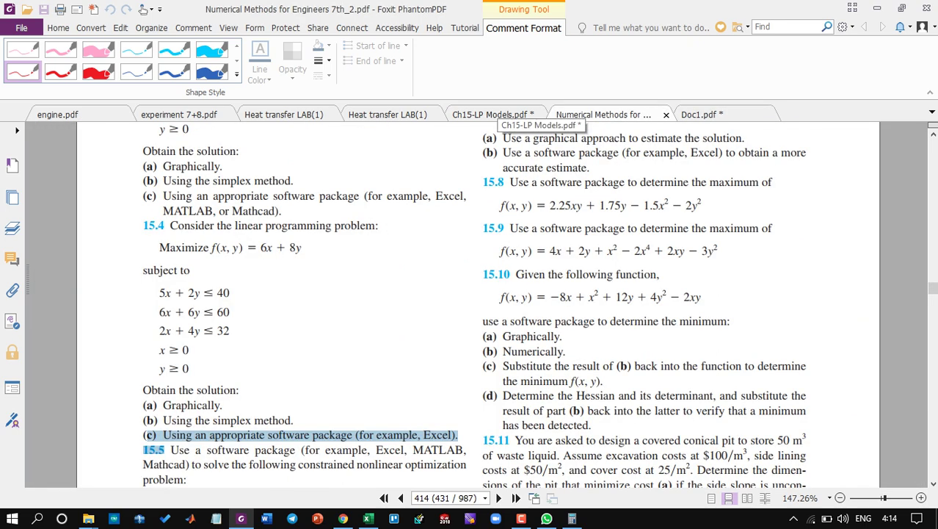
pyautogui.click(532, 116)
pyautogui.hotkey('ctrl', 'Tab')
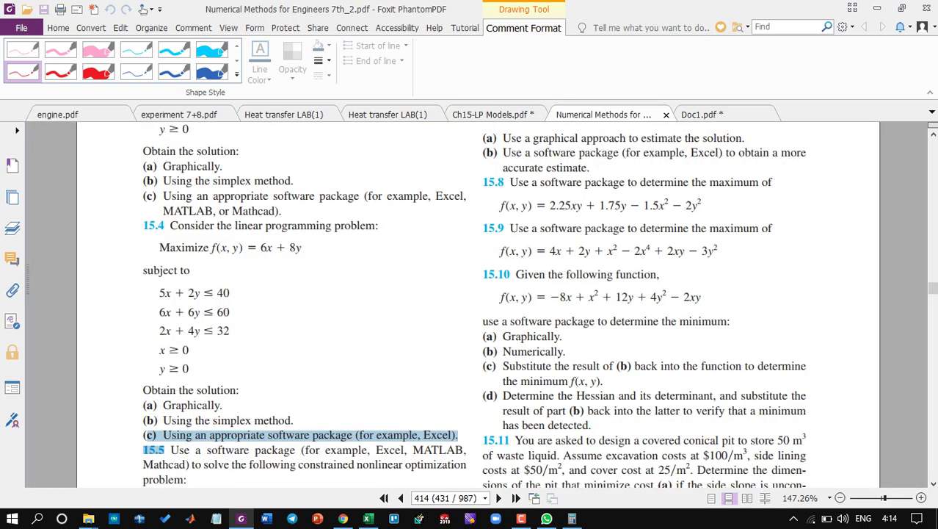
# Clear the text selection at problem 15.4 in the PDF and switch to the Excel workbook.
pyautogui.scroll(-3, 477, 304)
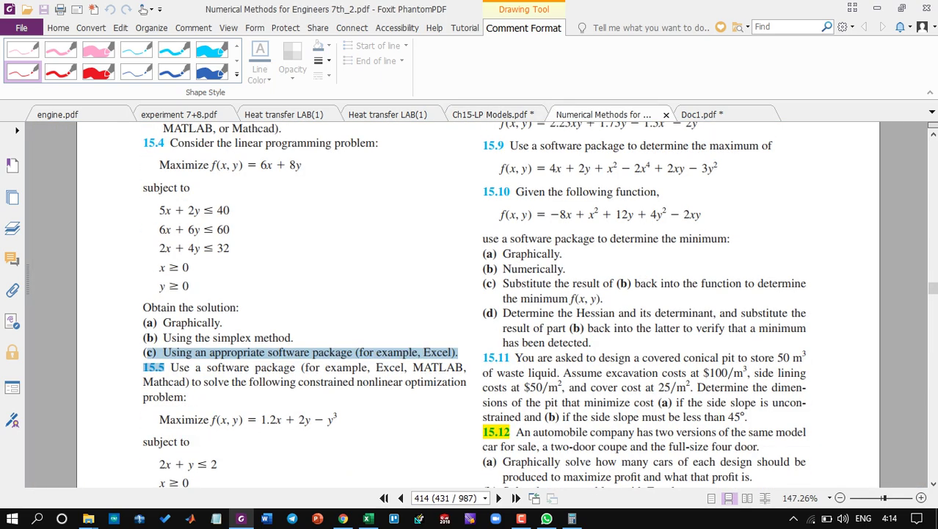
pyautogui.click(367, 286)
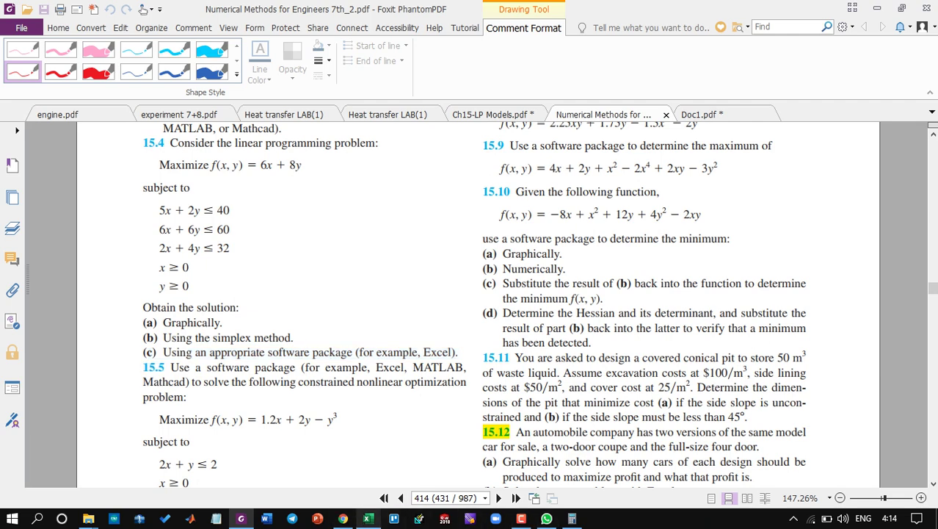
pyautogui.hotkey('alt', 'Tab')
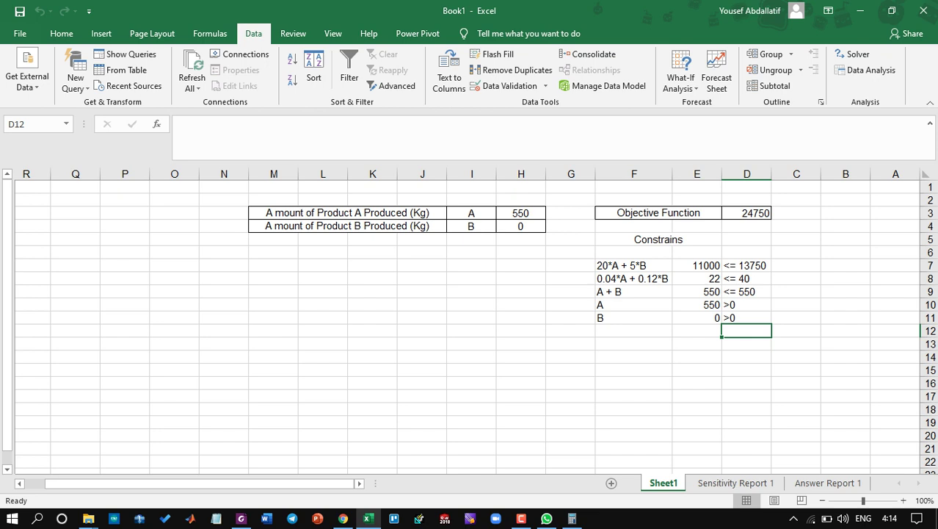
# Open Solver for objective cell D3 and review each constraint from E10 and E11 through E7, E8 and E9.
pyautogui.click(634, 356)
pyautogui.click(747, 213)
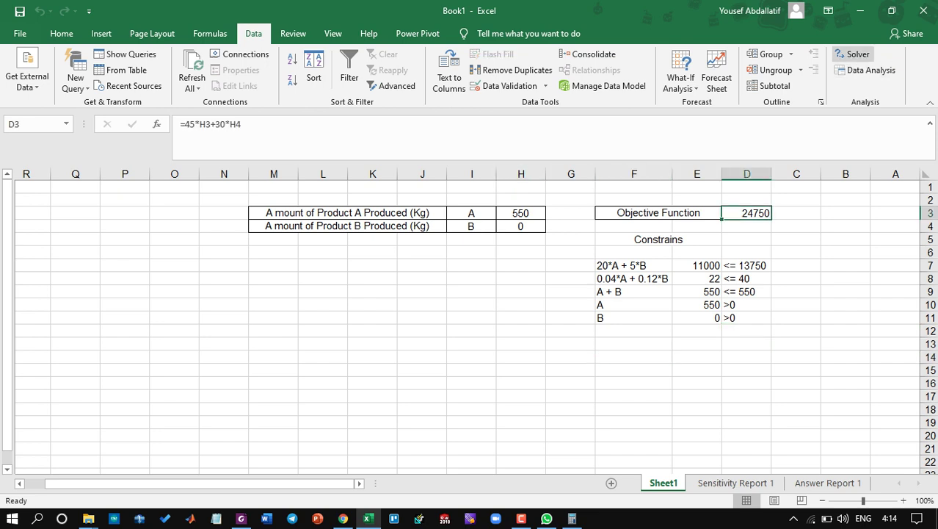
pyautogui.click(855, 54)
pyautogui.click(117, 170)
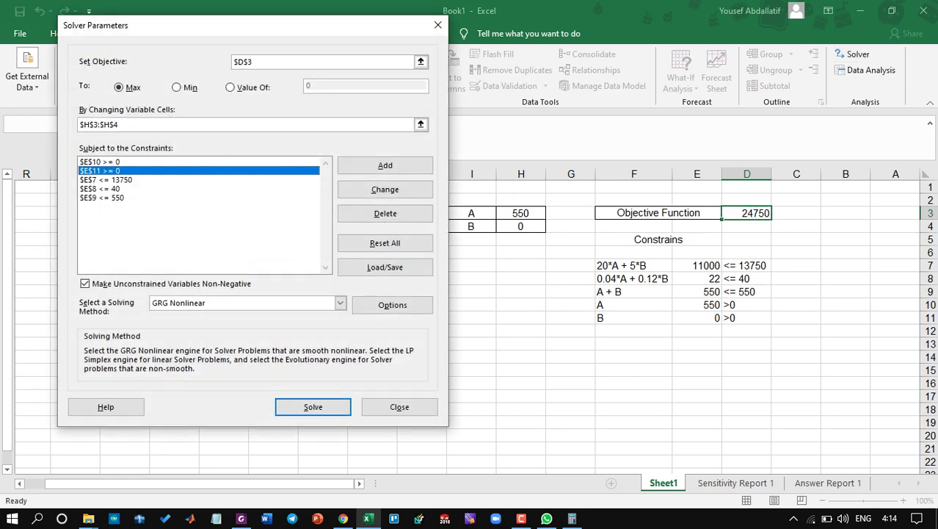
pyautogui.click(118, 163)
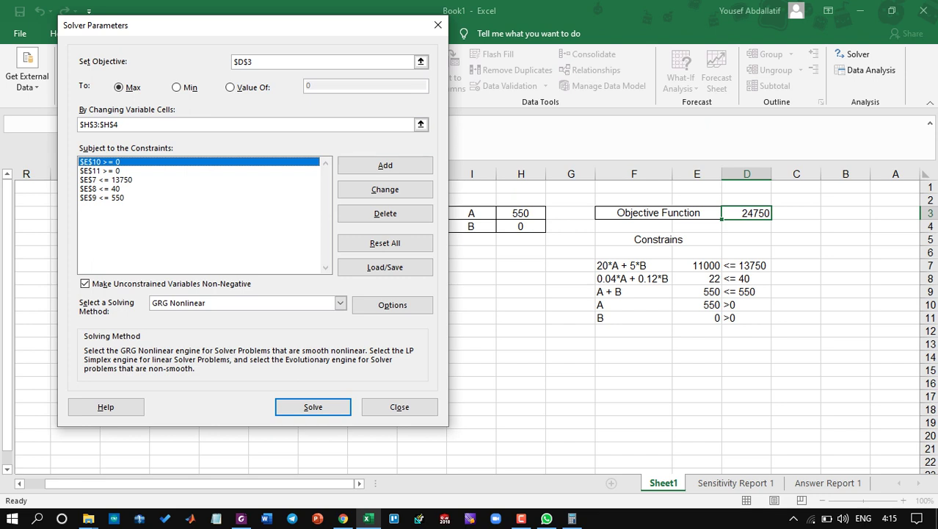
pyautogui.click(110, 171)
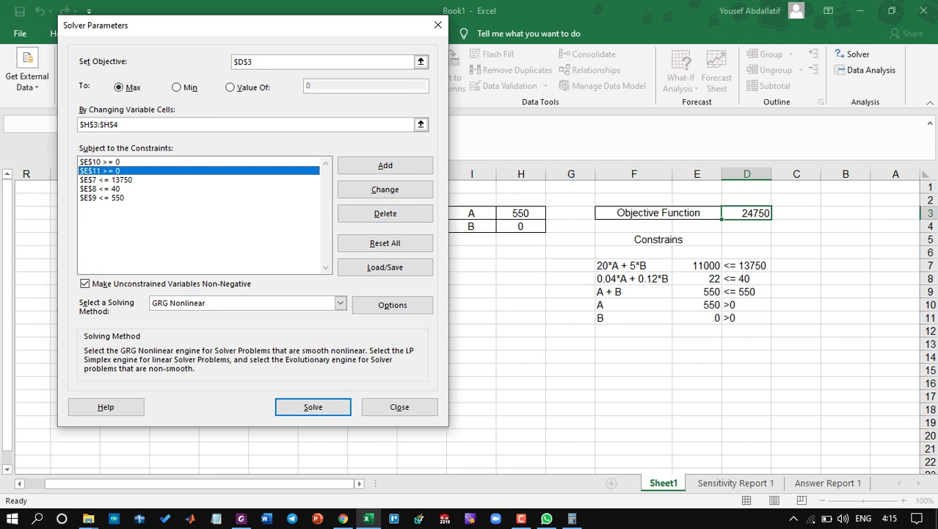
pyautogui.click(110, 180)
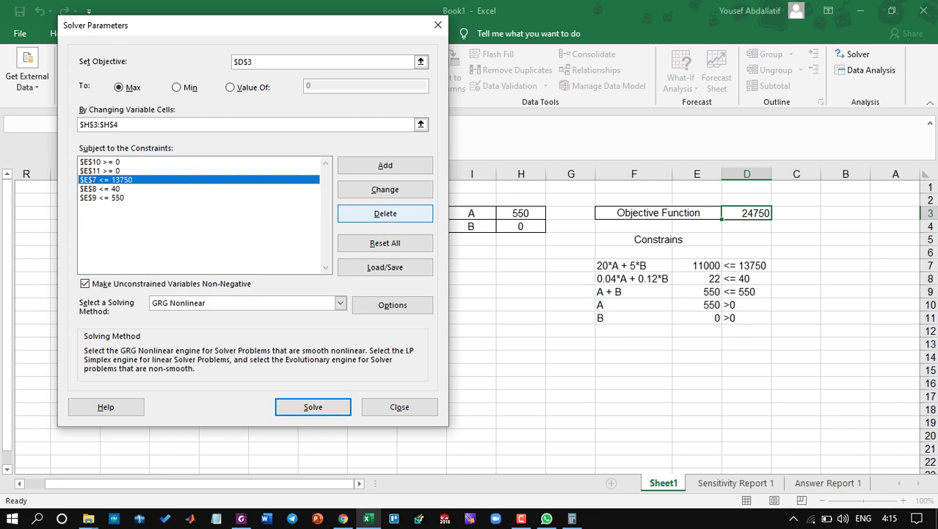
pyautogui.click(110, 189)
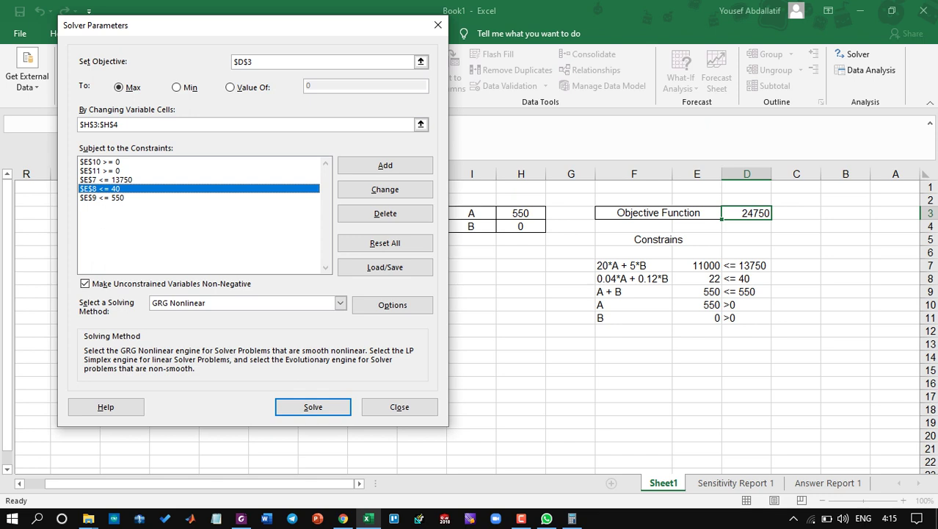
pyautogui.click(132, 197)
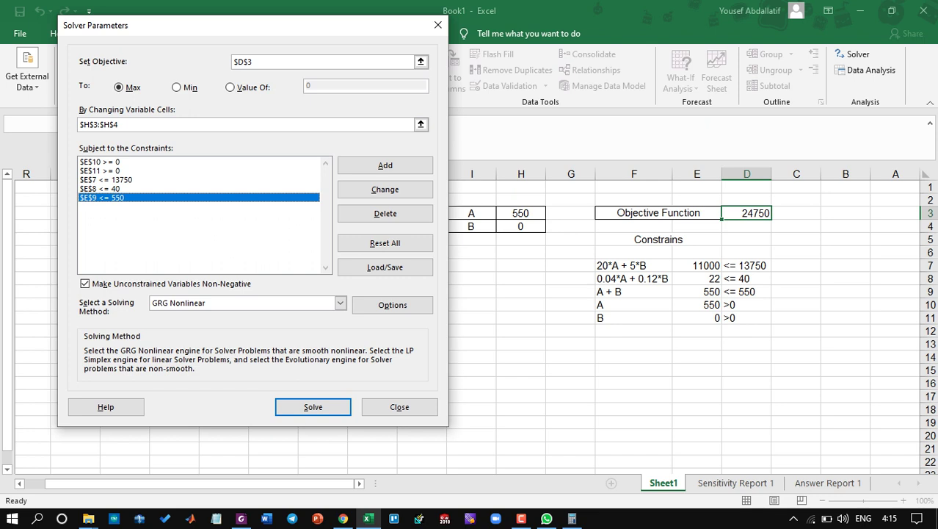
# Solve the model with the Simplex LP method, keeping the solution and generating Answer and Sensitivity reports.
pyautogui.click(340, 302)
pyautogui.click(180, 321)
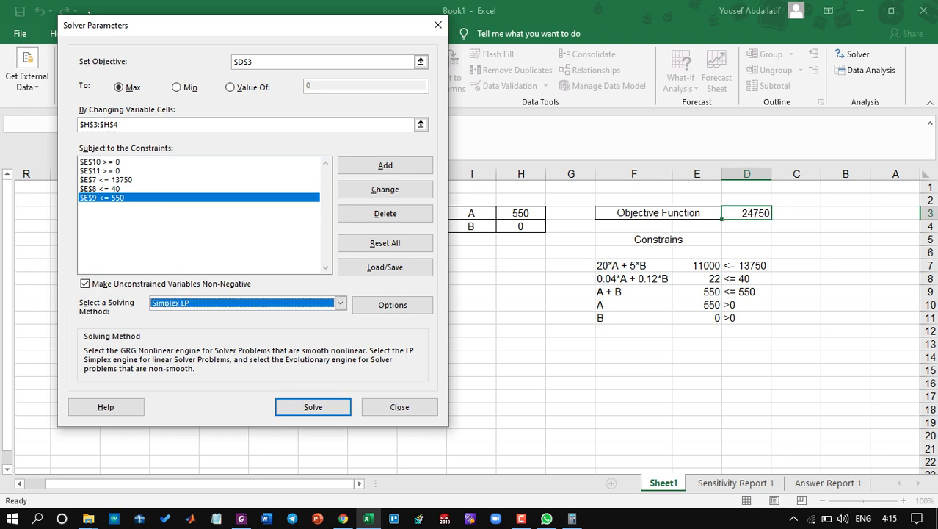
pyautogui.click(313, 406)
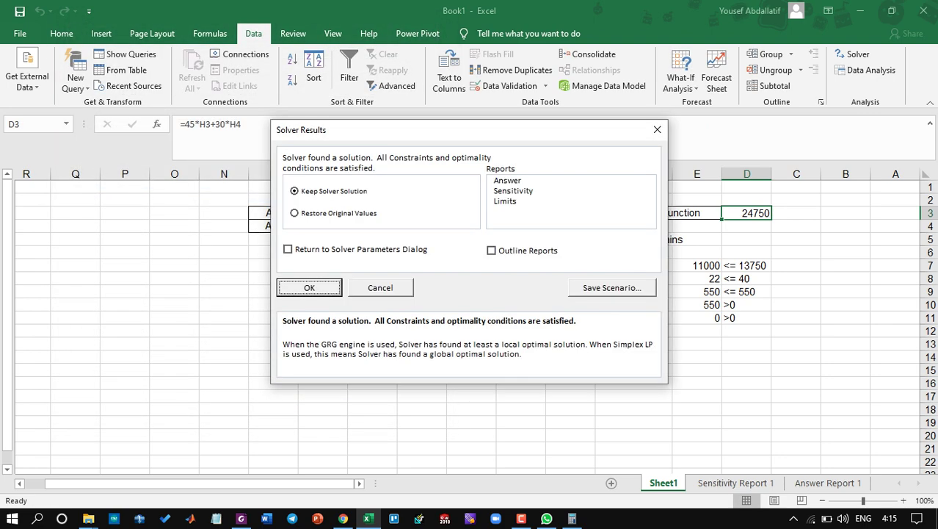
pyautogui.click(514, 191)
pyautogui.click(508, 180)
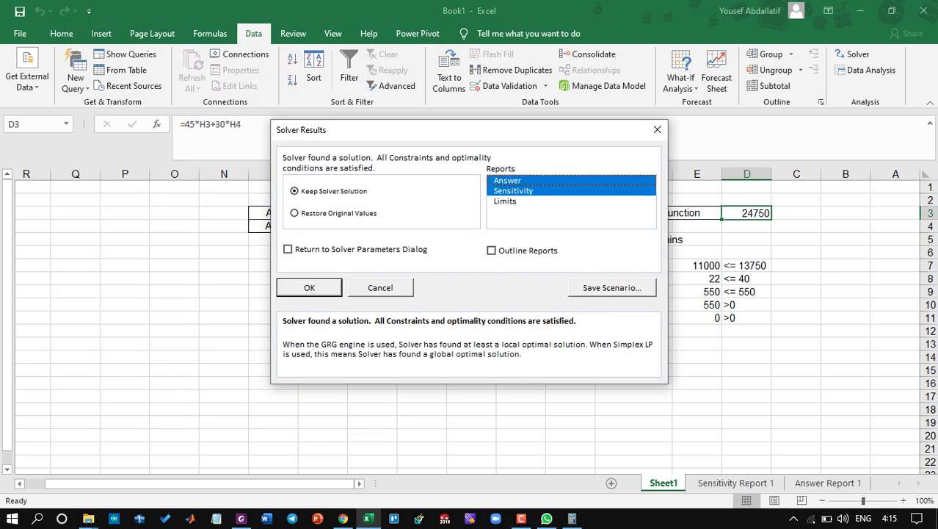
pyautogui.press('Return')
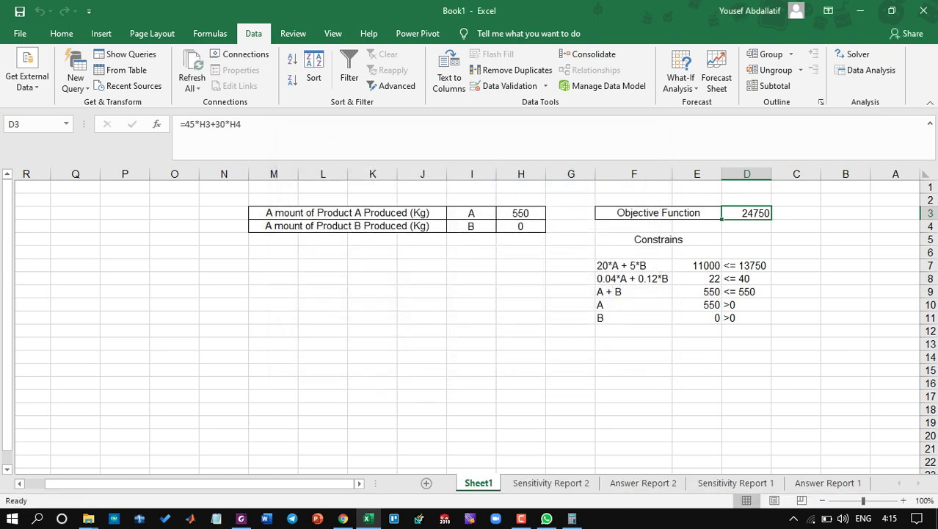
# Examine the final variable values in Sensitivity Report 2 and Answer Report 2.
pyautogui.click(551, 483)
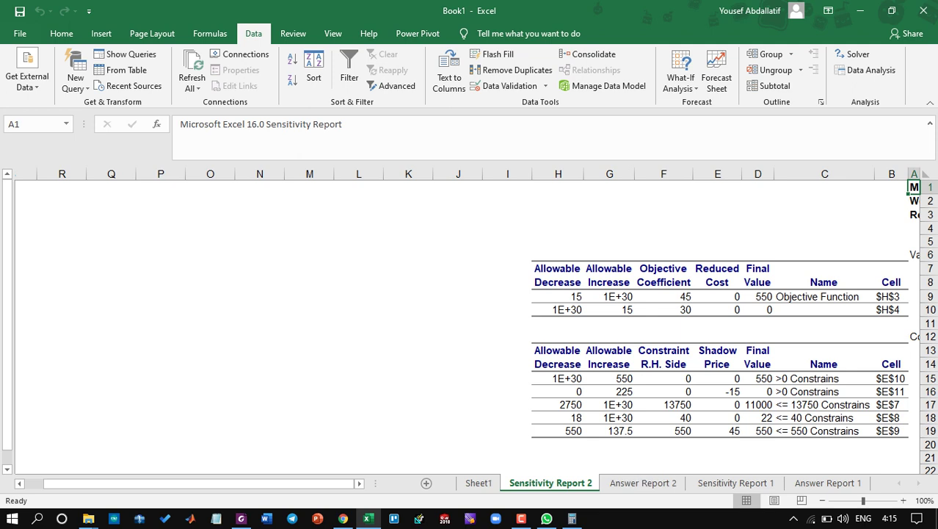
pyautogui.scroll(-4, 469, 323)
pyautogui.scroll(4, 470, 323)
pyautogui.click(758, 310)
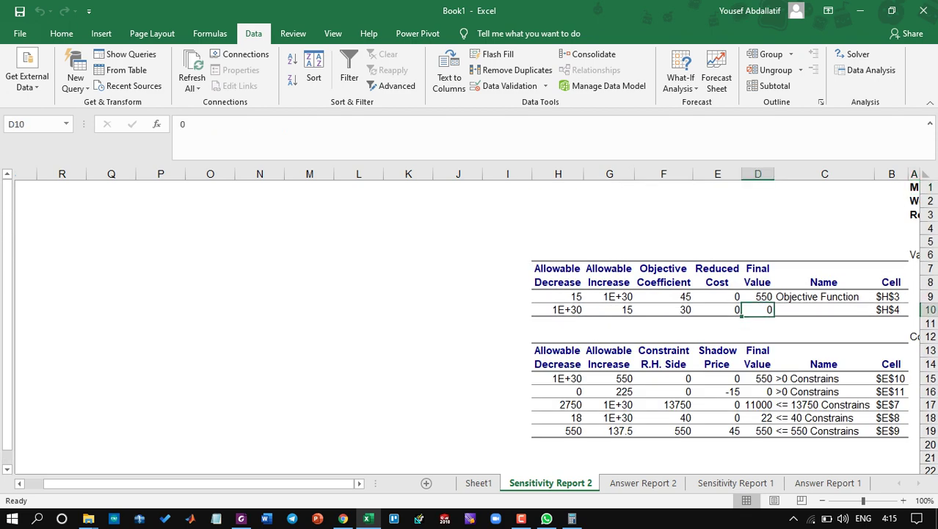
pyautogui.click(758, 296)
pyautogui.click(643, 482)
pyautogui.scroll(-1, 470, 327)
pyautogui.scroll(-1, 666, 376)
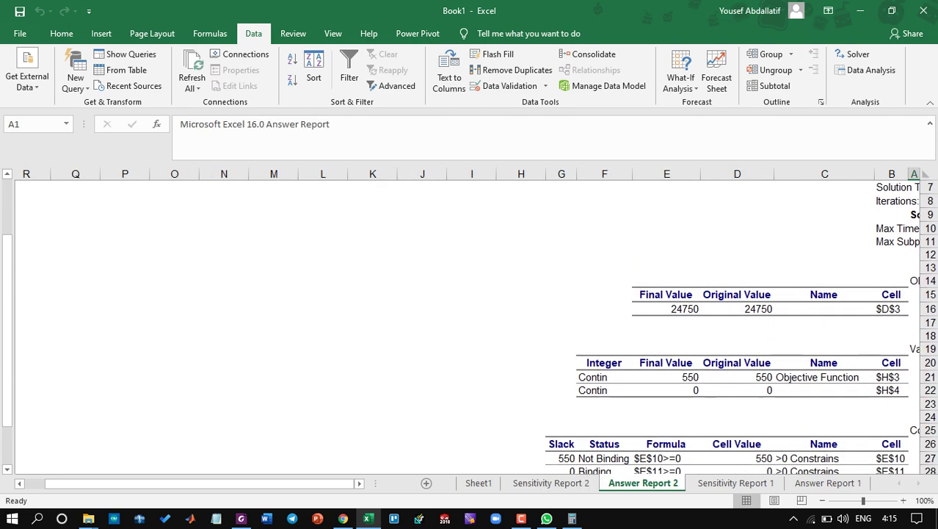
pyautogui.click(667, 376)
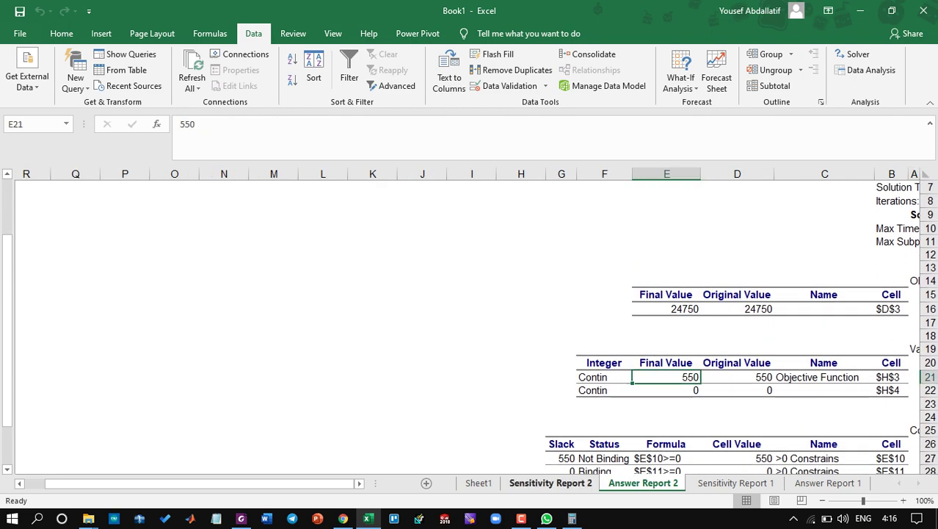
# Solve the Sheet1 model again with the Evolutionary method, keeping the solution and generating an Answer report.
pyautogui.click(478, 483)
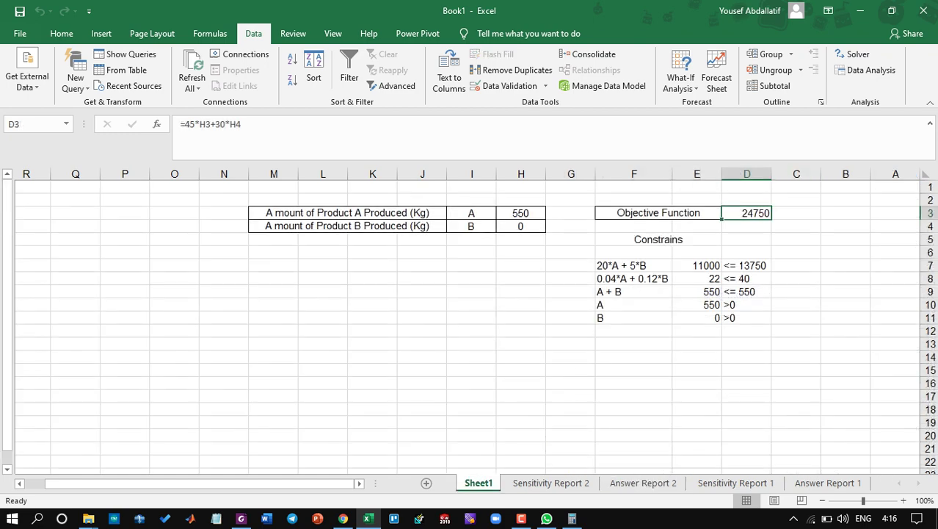
pyautogui.click(854, 54)
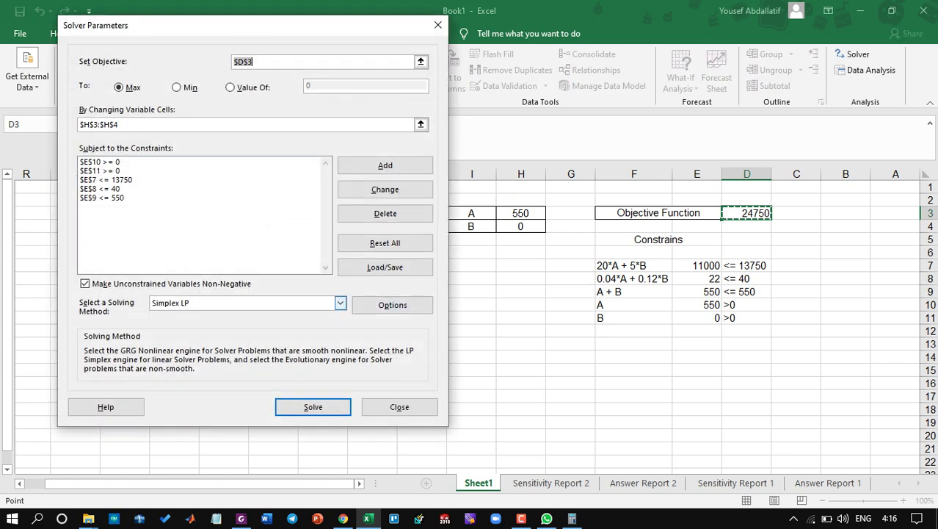
pyautogui.click(340, 303)
pyautogui.click(294, 334)
pyautogui.click(313, 406)
pyautogui.press('Return')
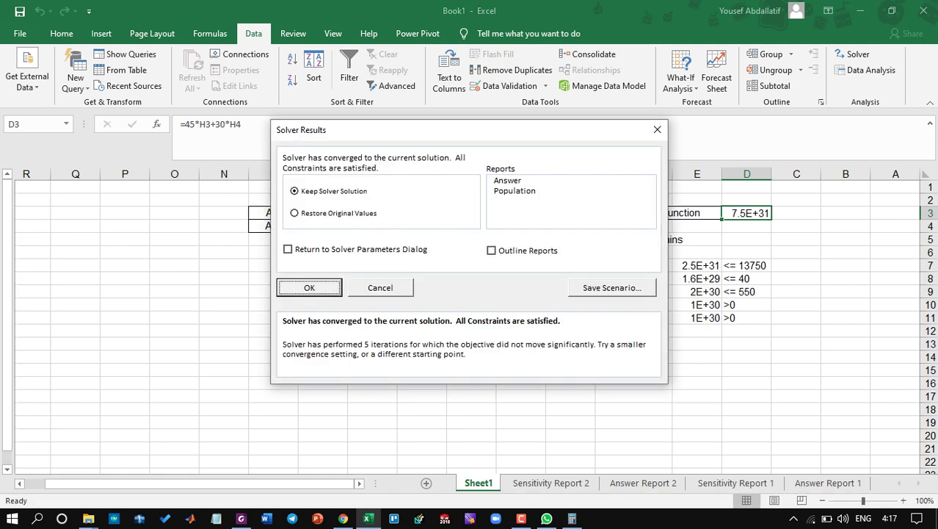
pyautogui.click(334, 190)
pyautogui.click(508, 180)
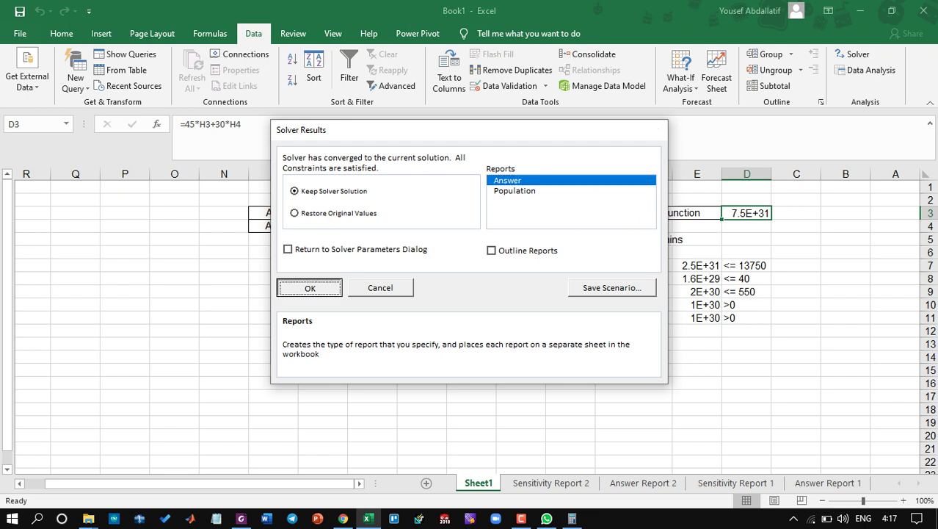
pyautogui.press('Return')
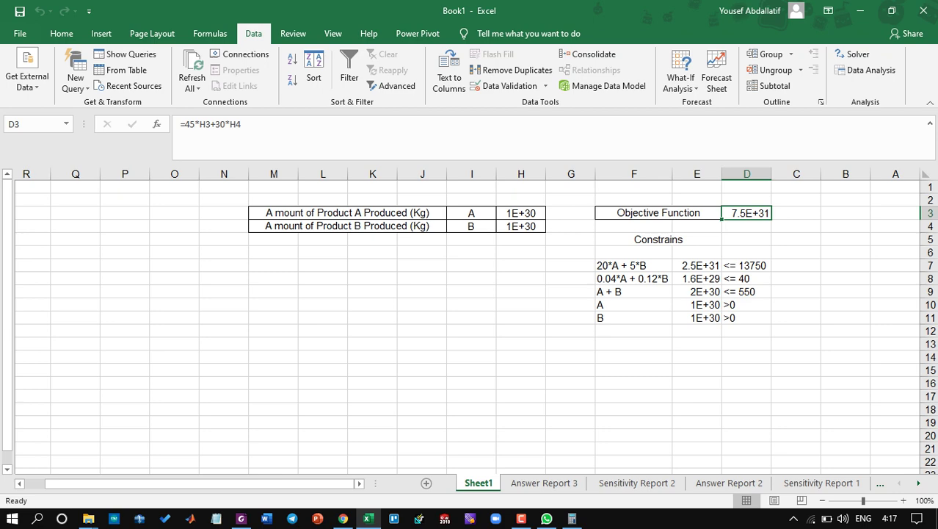
# Compare the variable and constraint tables of Answer Report 3 with Sensitivity Report 2, and return to Sheet1.
pyautogui.click(544, 483)
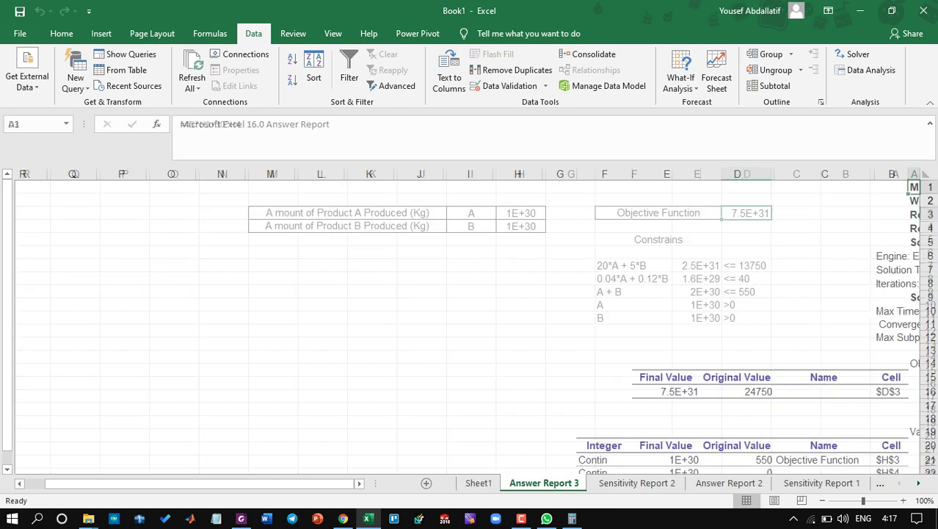
pyautogui.scroll(-3, 470, 326)
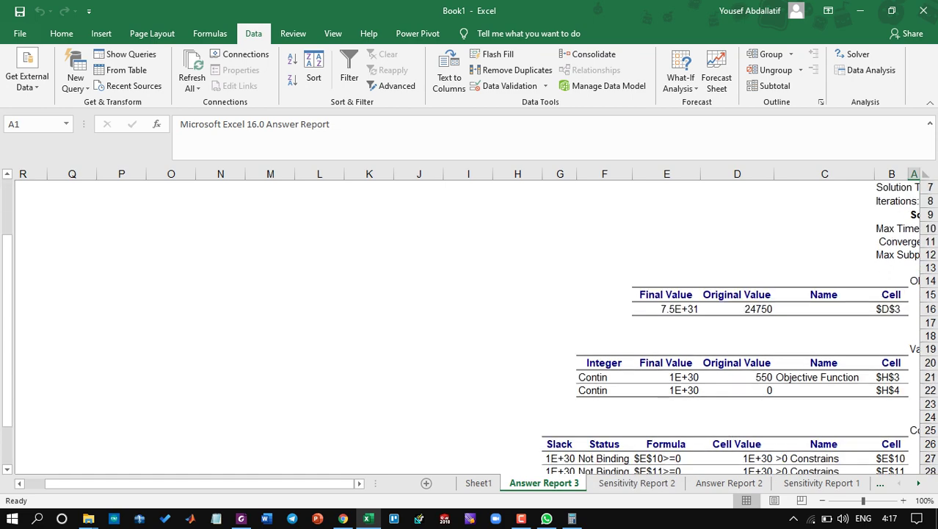
pyautogui.click(636, 482)
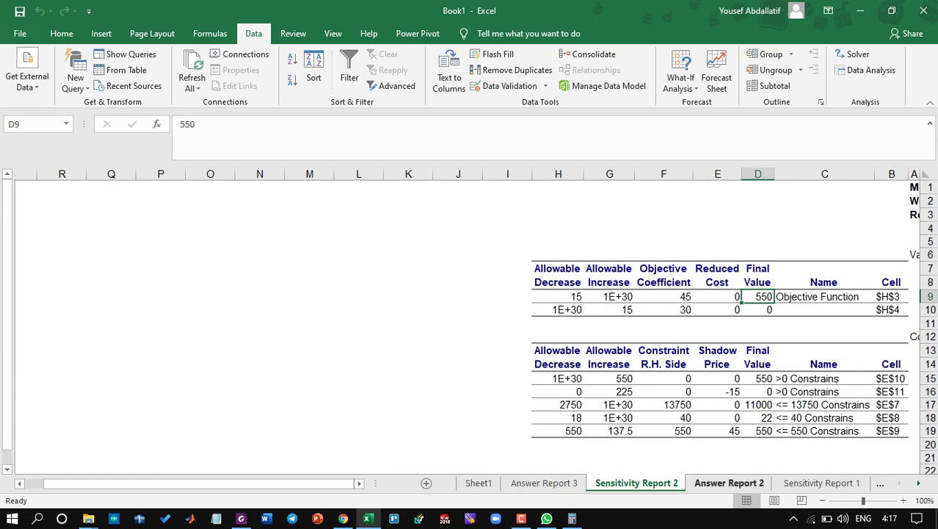
pyautogui.click(544, 482)
pyautogui.scroll(-3, 470, 327)
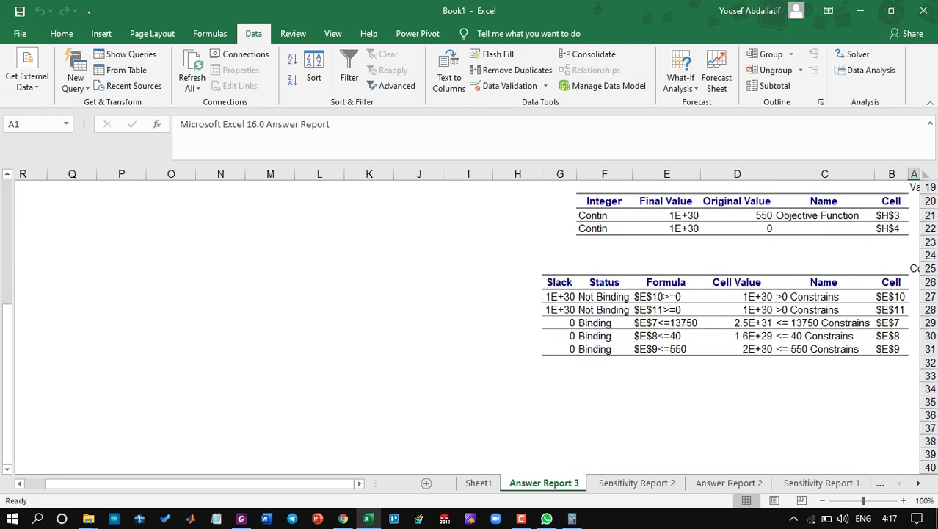
pyautogui.click(637, 482)
pyautogui.click(478, 482)
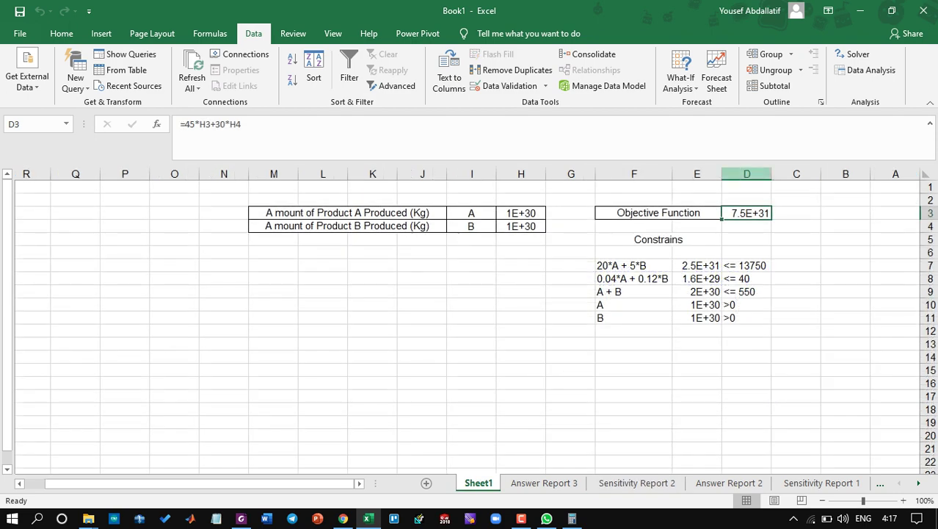
# Switch the solving method back to Simplex LP, solve the model, keep the solution and select the Product A amount in H3.
pyautogui.click(855, 55)
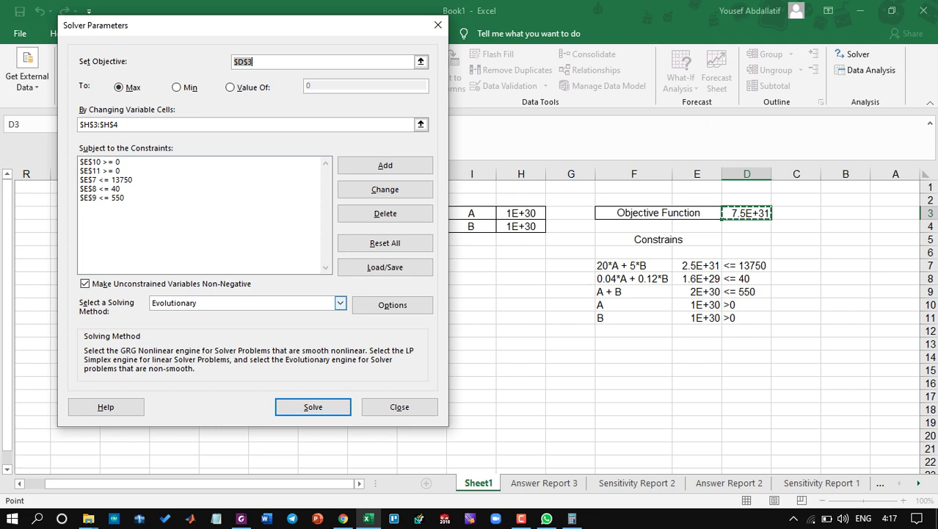
pyautogui.click(340, 303)
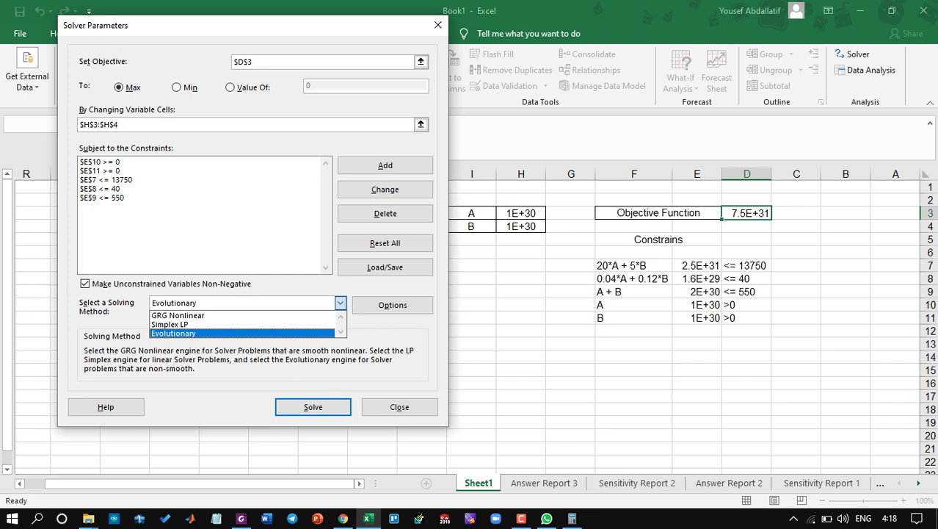
pyautogui.press('Return')
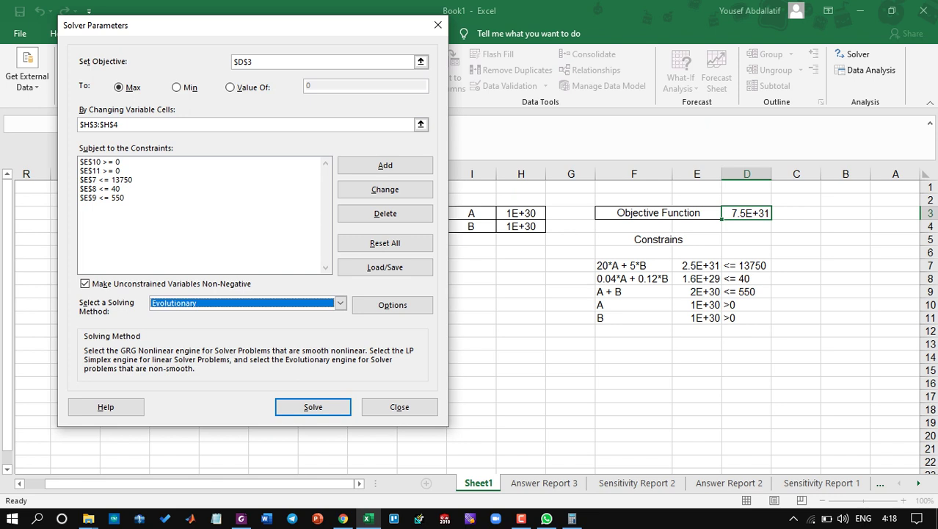
pyautogui.click(340, 302)
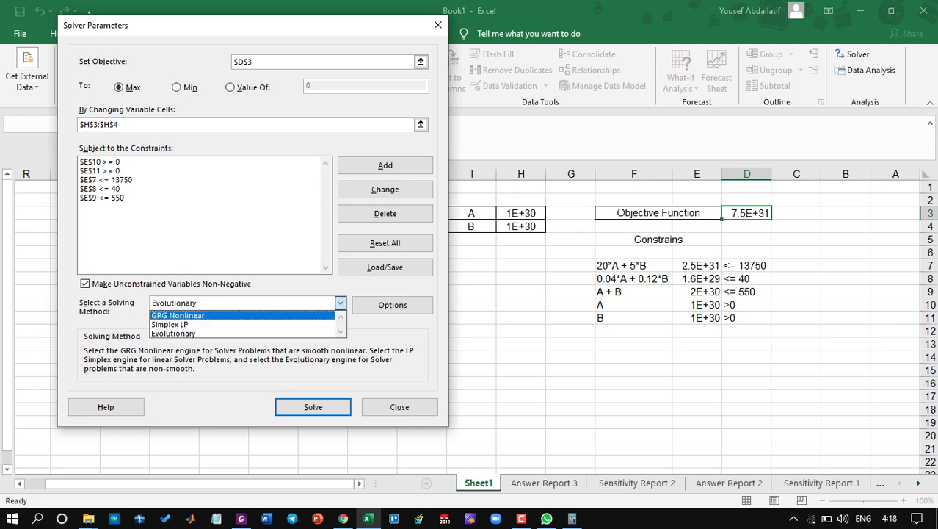
pyautogui.click(242, 324)
pyautogui.press('Return')
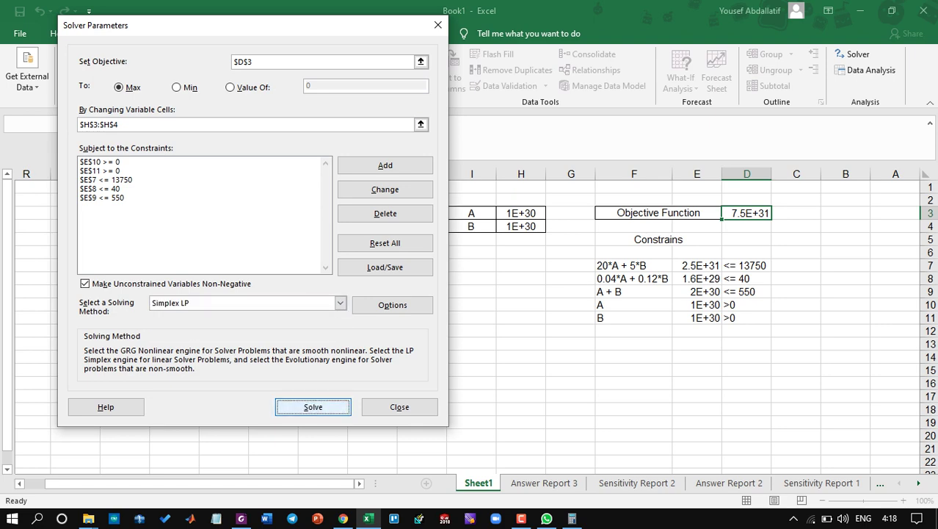
pyautogui.press('Return')
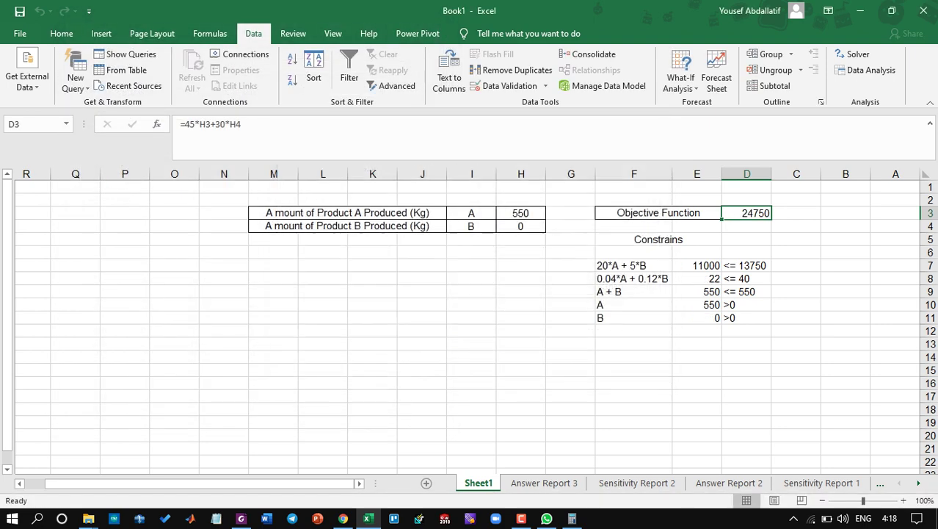
pyautogui.click(521, 213)
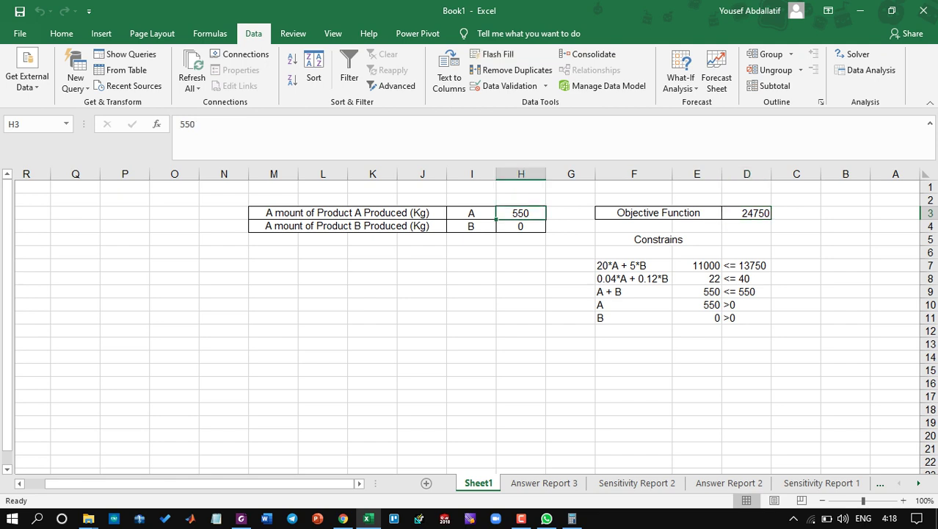
# Select the Product B amount in H4 to check its solved value.
pyautogui.click(520, 227)
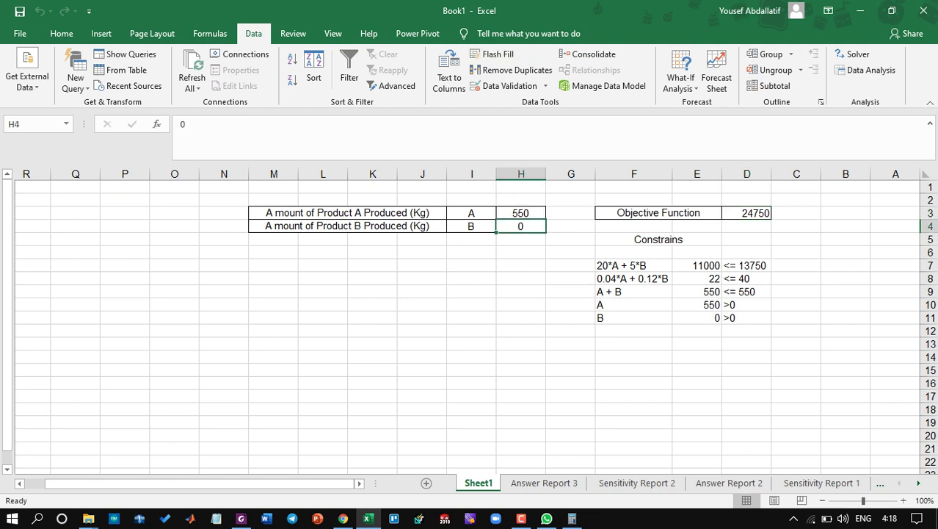
pyautogui.moveTo(521, 519)
# Switch to Chrome and open the company problem's translation on Reverso.net, closing the Reverso Context page it came from.
pyautogui.click(343, 519)
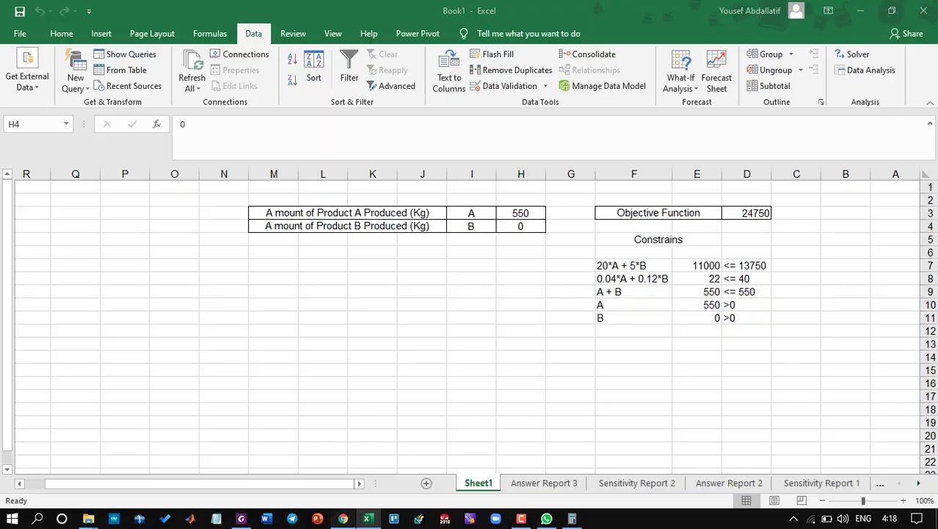
pyautogui.scroll(-2, 364, 294)
pyautogui.scroll(1, 365, 294)
pyautogui.click(508, 323)
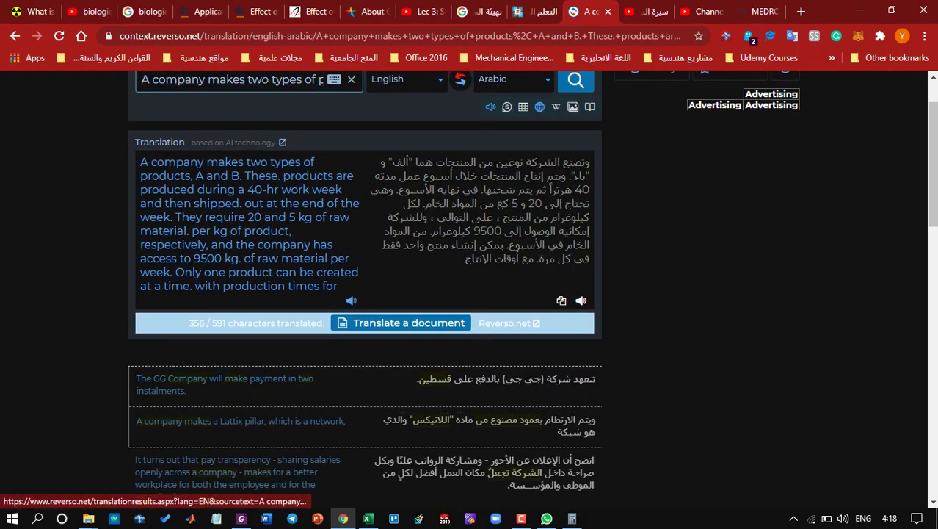
pyautogui.click(556, 11)
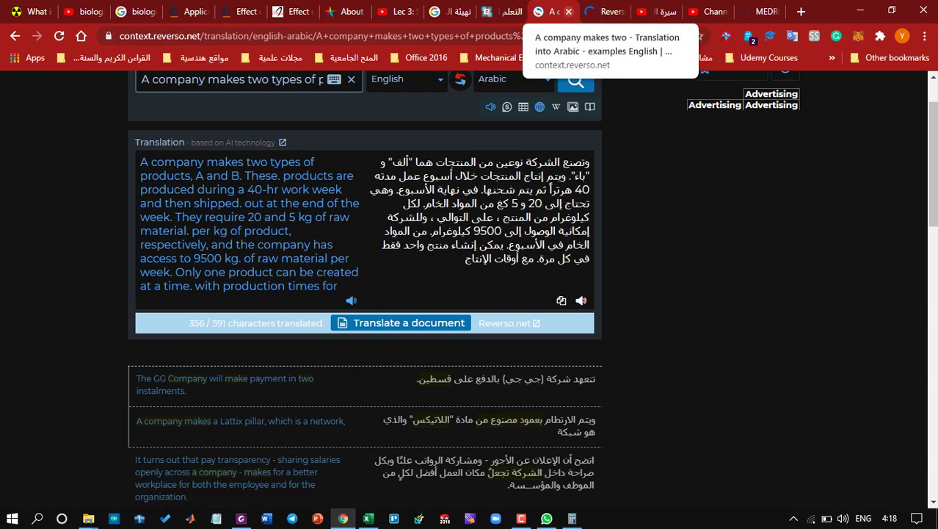
pyautogui.click(568, 11)
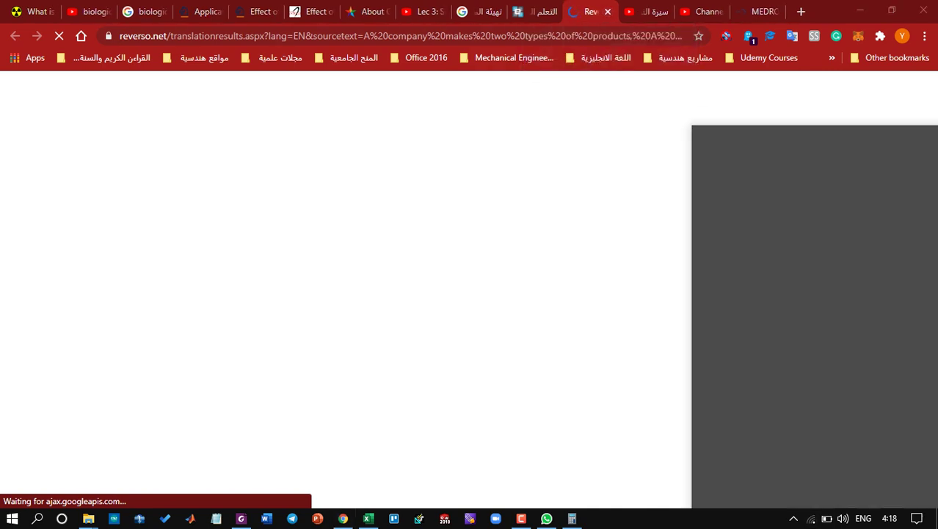
# Return to Sheet1 in Excel and select cell H7 below the product amounts.
pyautogui.click(521, 519)
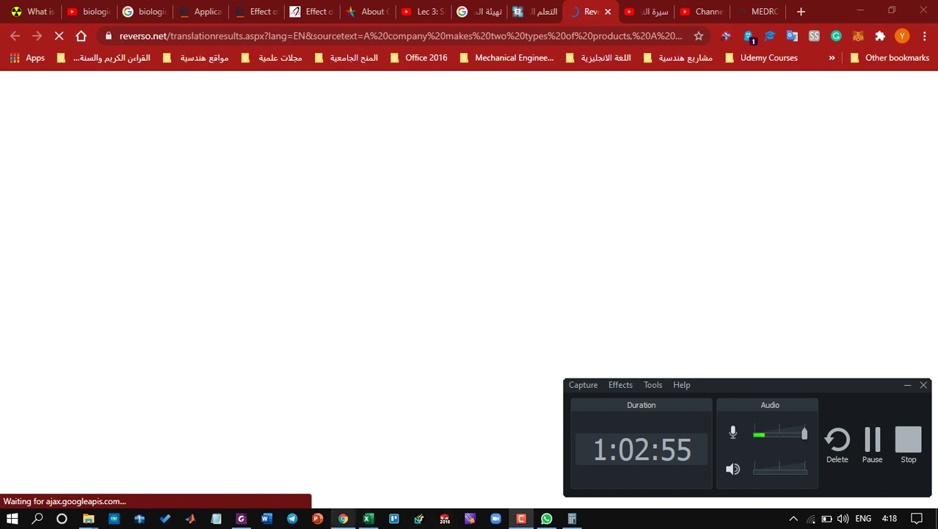
pyautogui.click(368, 519)
pyautogui.click(520, 265)
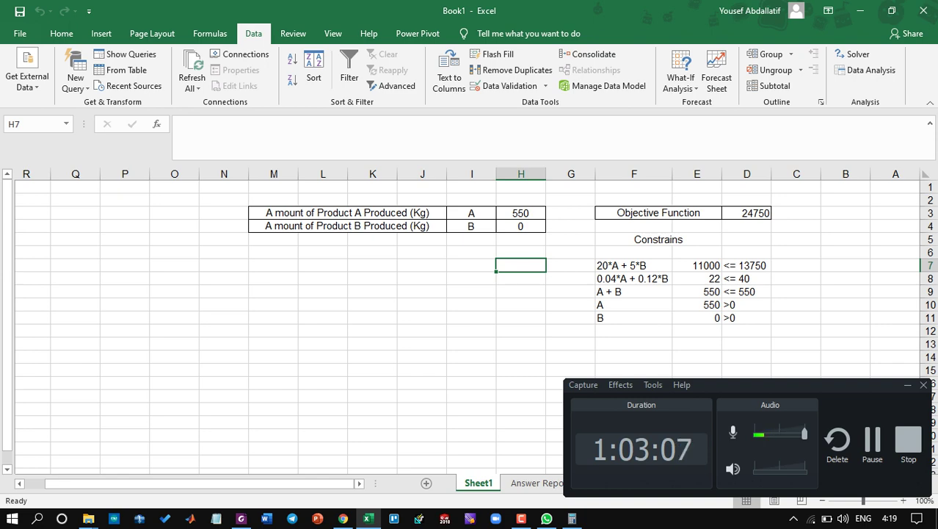
# Switch to the Numerical Methods for Engineers PDF in Foxit PhantomPDF and review the chapter 15 problems from 15.12 back to 15.1, including 15.5's statement.
pyautogui.moveTo(546, 518)
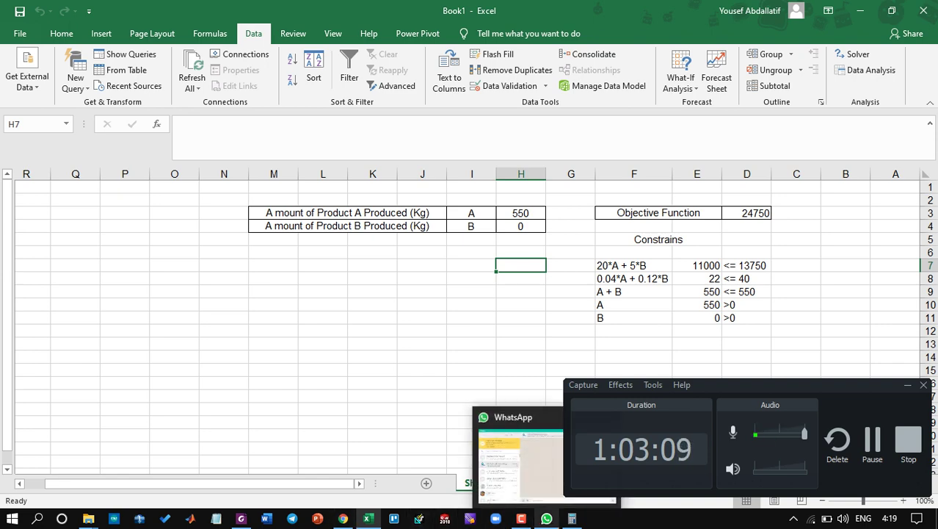
pyautogui.click(240, 518)
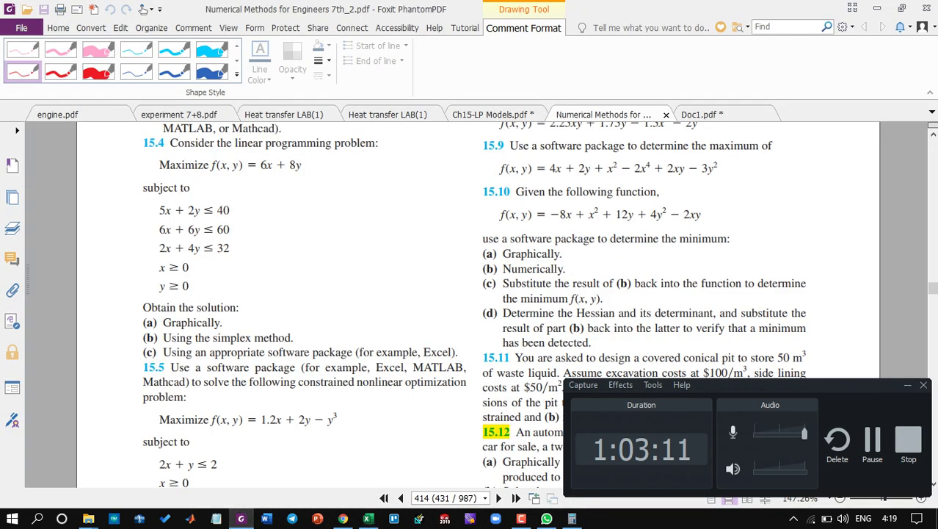
pyautogui.scroll(-3, 470, 301)
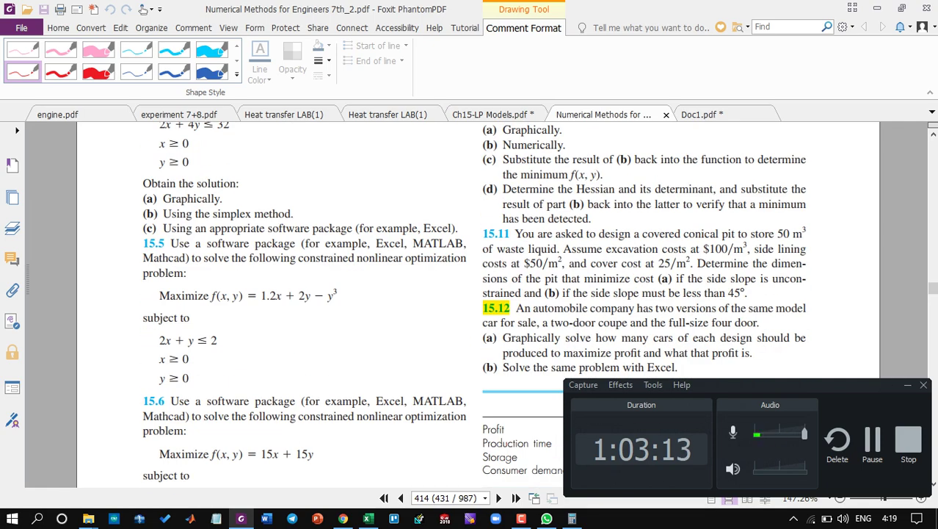
pyautogui.scroll(-1, 470, 301)
pyautogui.scroll(4, 470, 301)
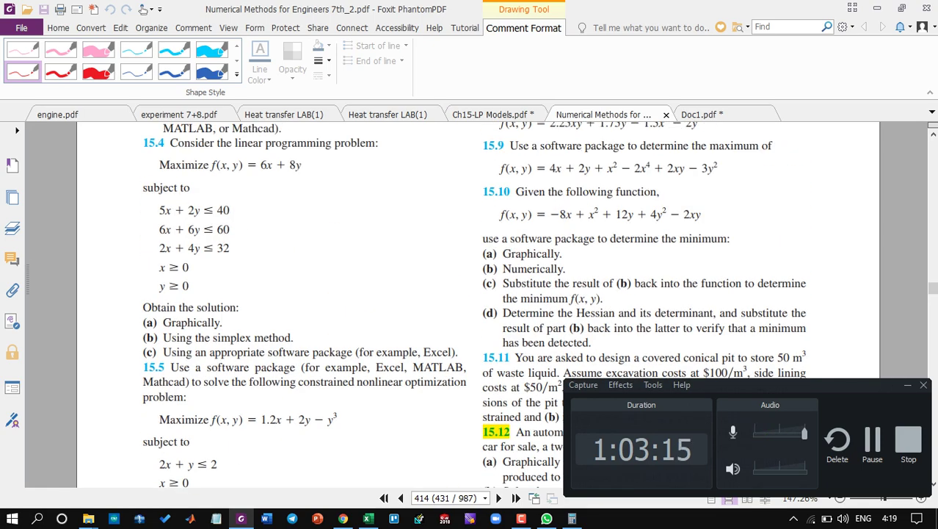
pyautogui.moveTo(145, 143); pyautogui.dragTo(190, 420)
pyautogui.scroll(-2, 165, 286)
pyautogui.click(154, 286)
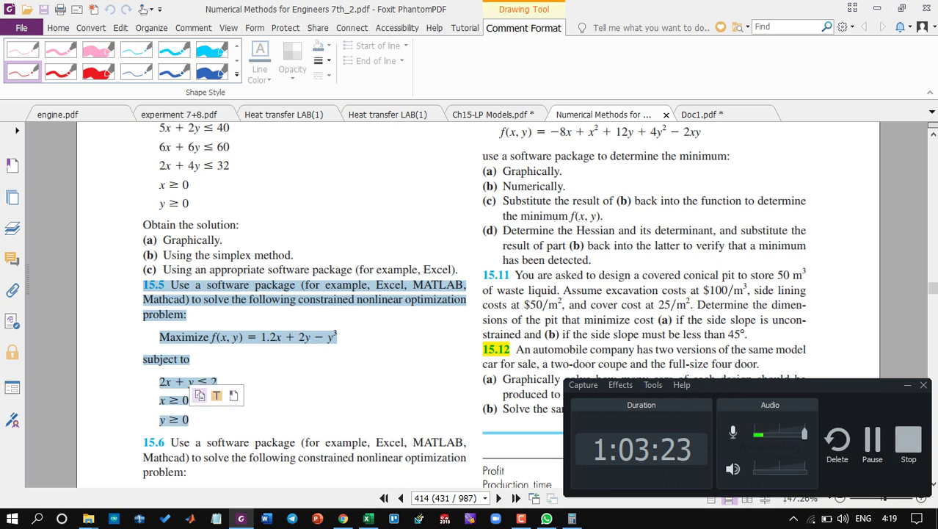
pyautogui.scroll(-1, 189, 420)
pyautogui.click(279, 358)
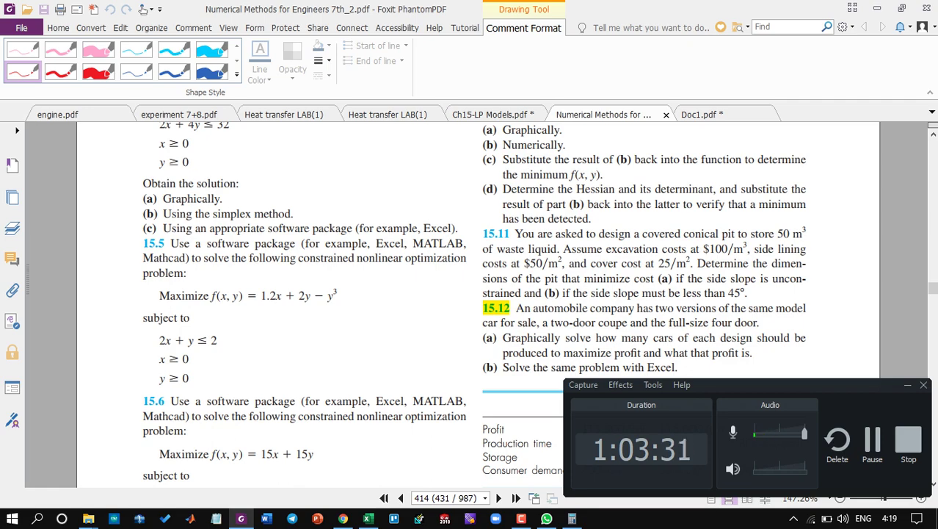
pyautogui.scroll(10, 474, 305)
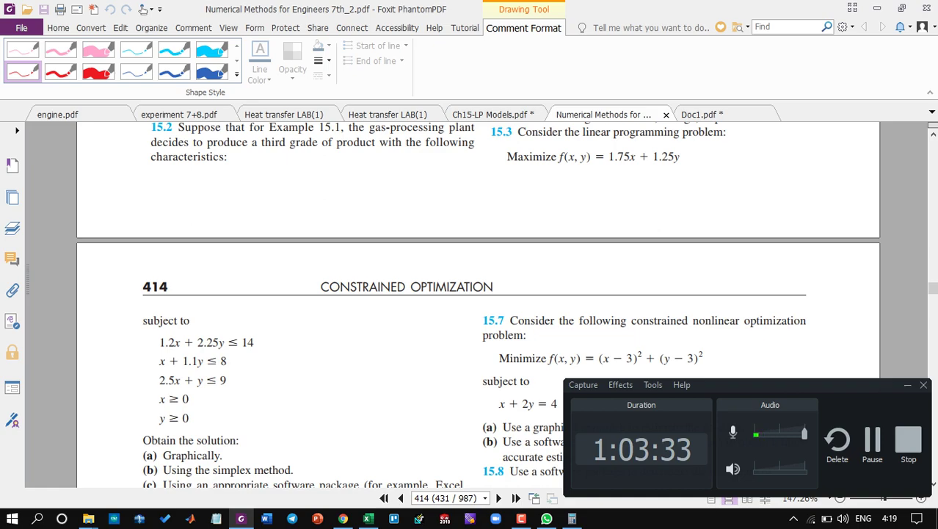
pyautogui.scroll(15, 473, 305)
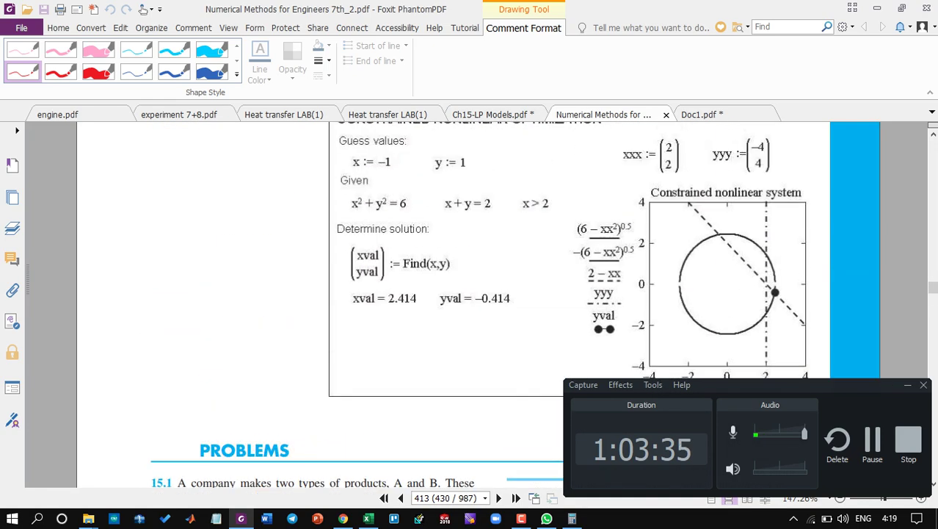